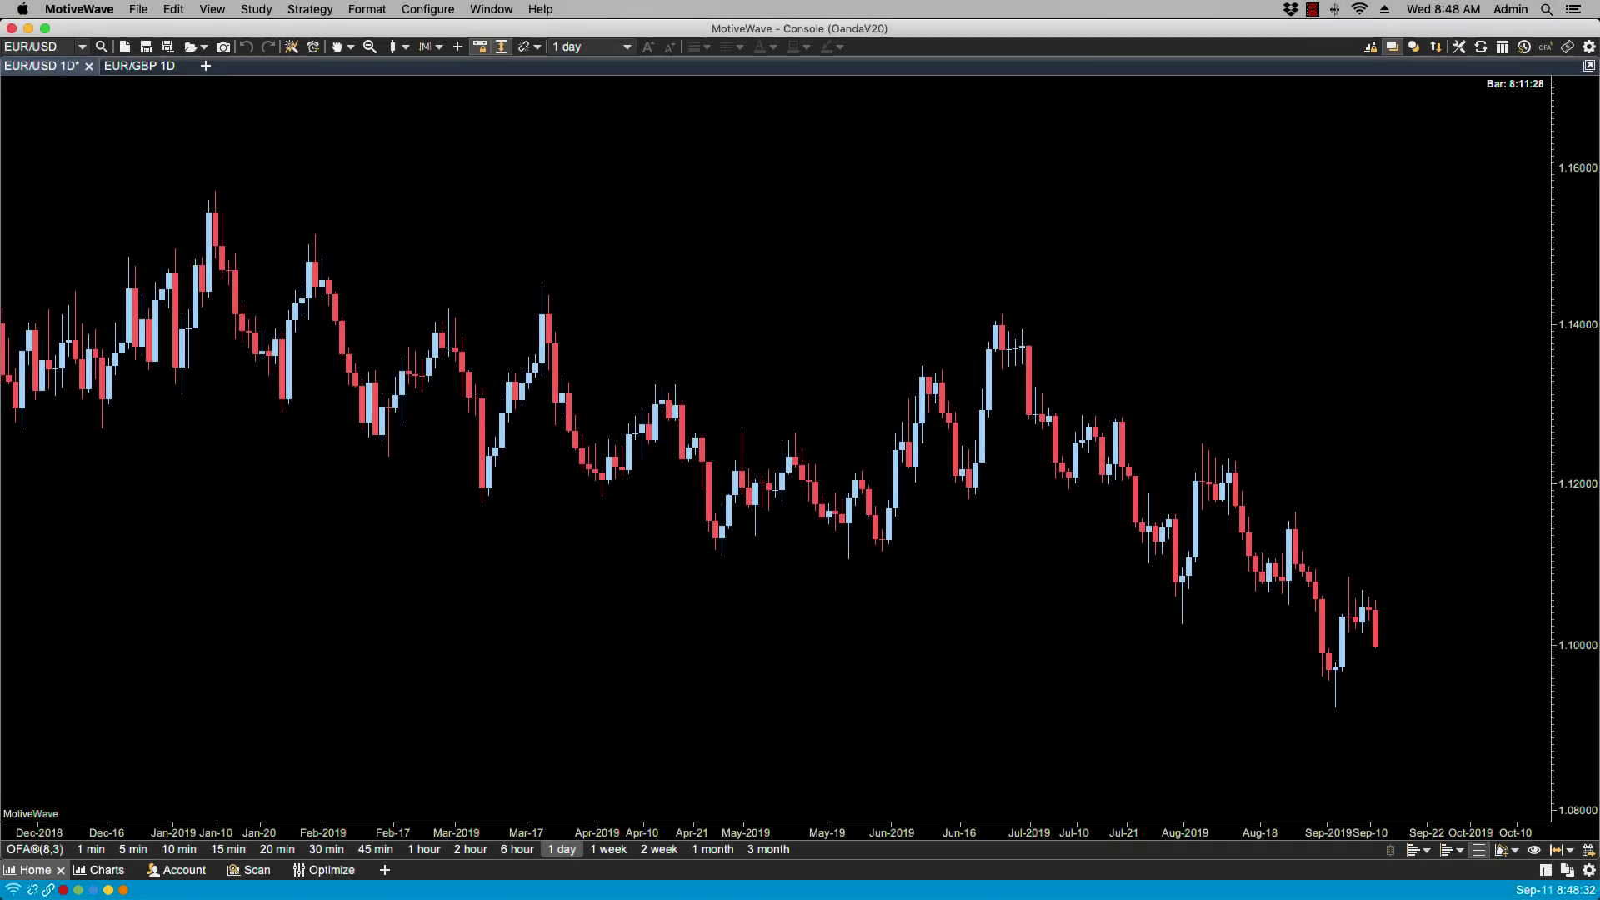
Review the mouse wheel settings in the Mouse preferences, including Wheel Action and Alt Wheel Action, and close the preferences.
left_click(426, 10)
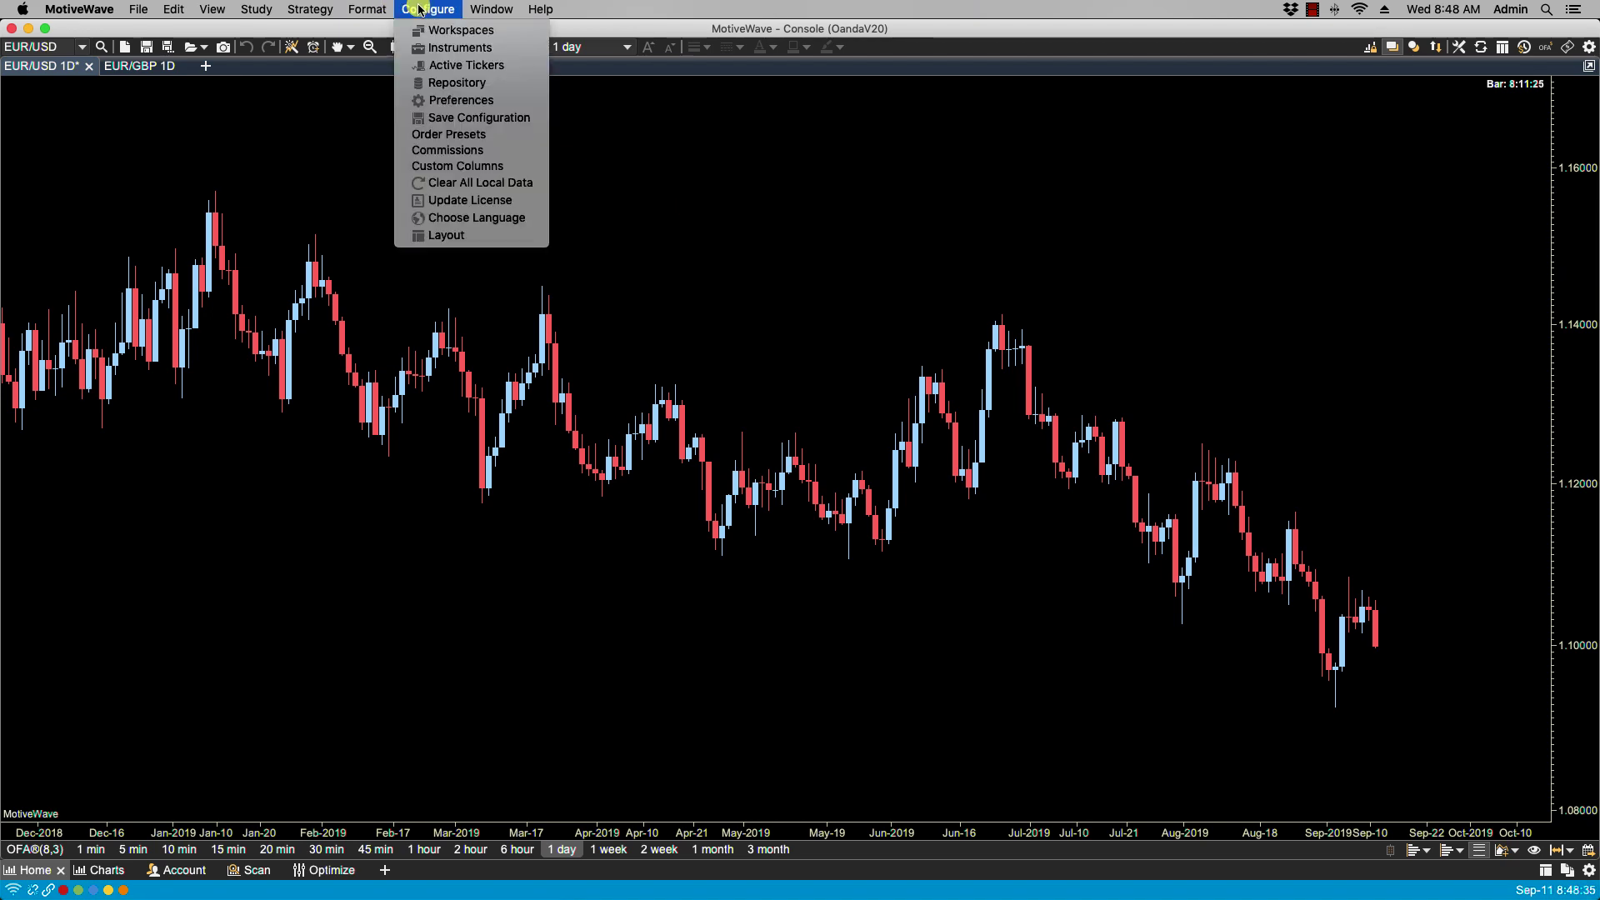
left_click(441, 99)
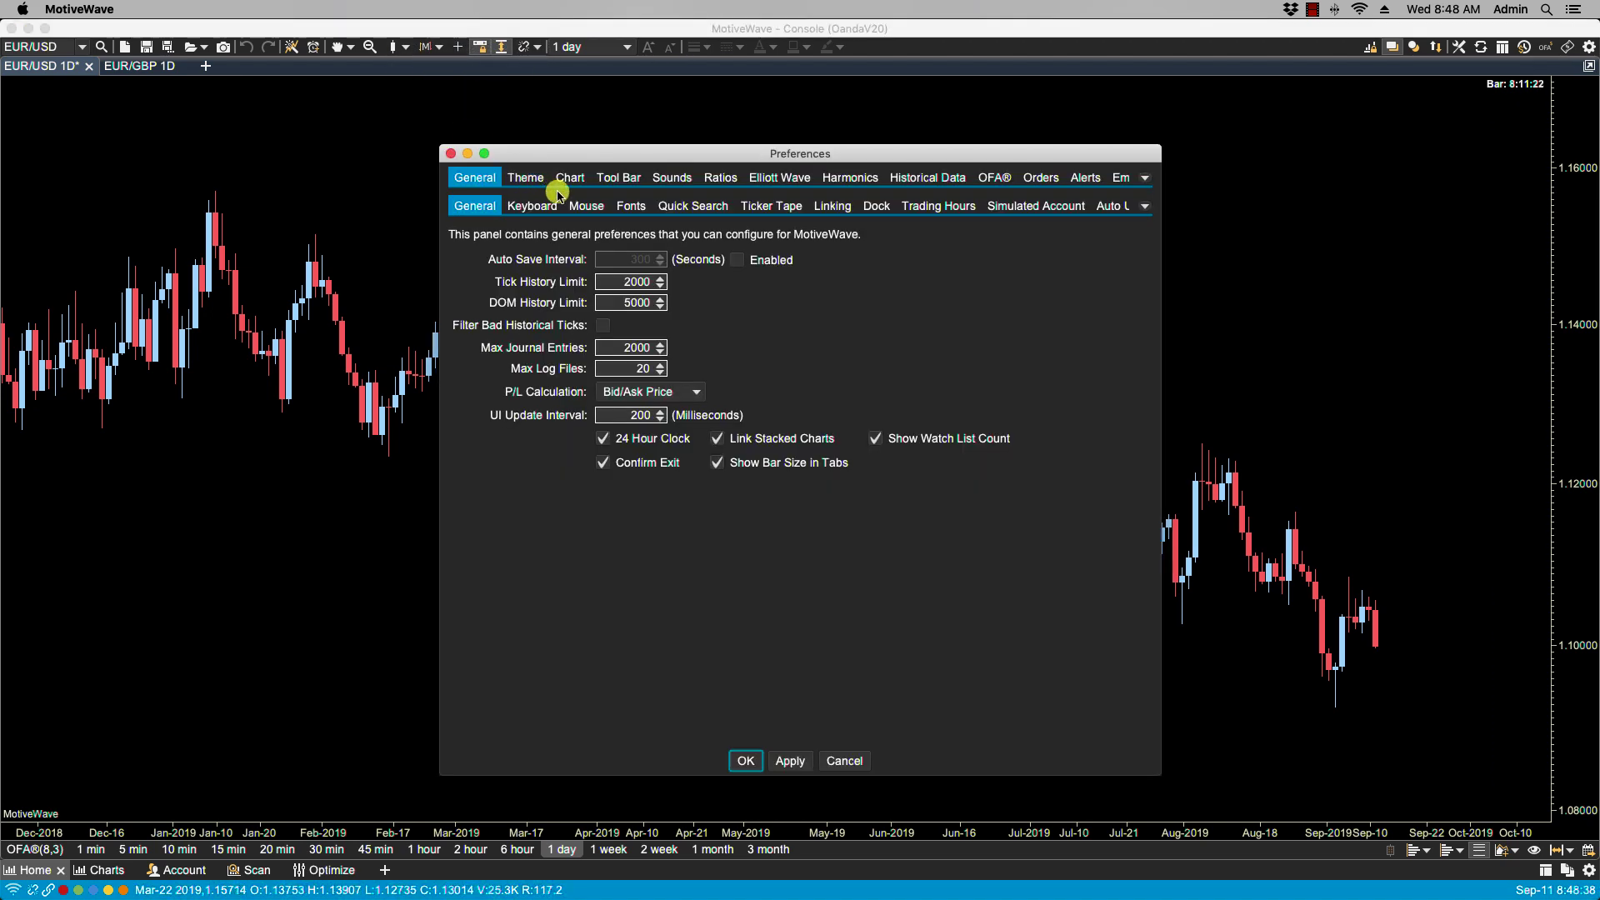
left_click(575, 209)
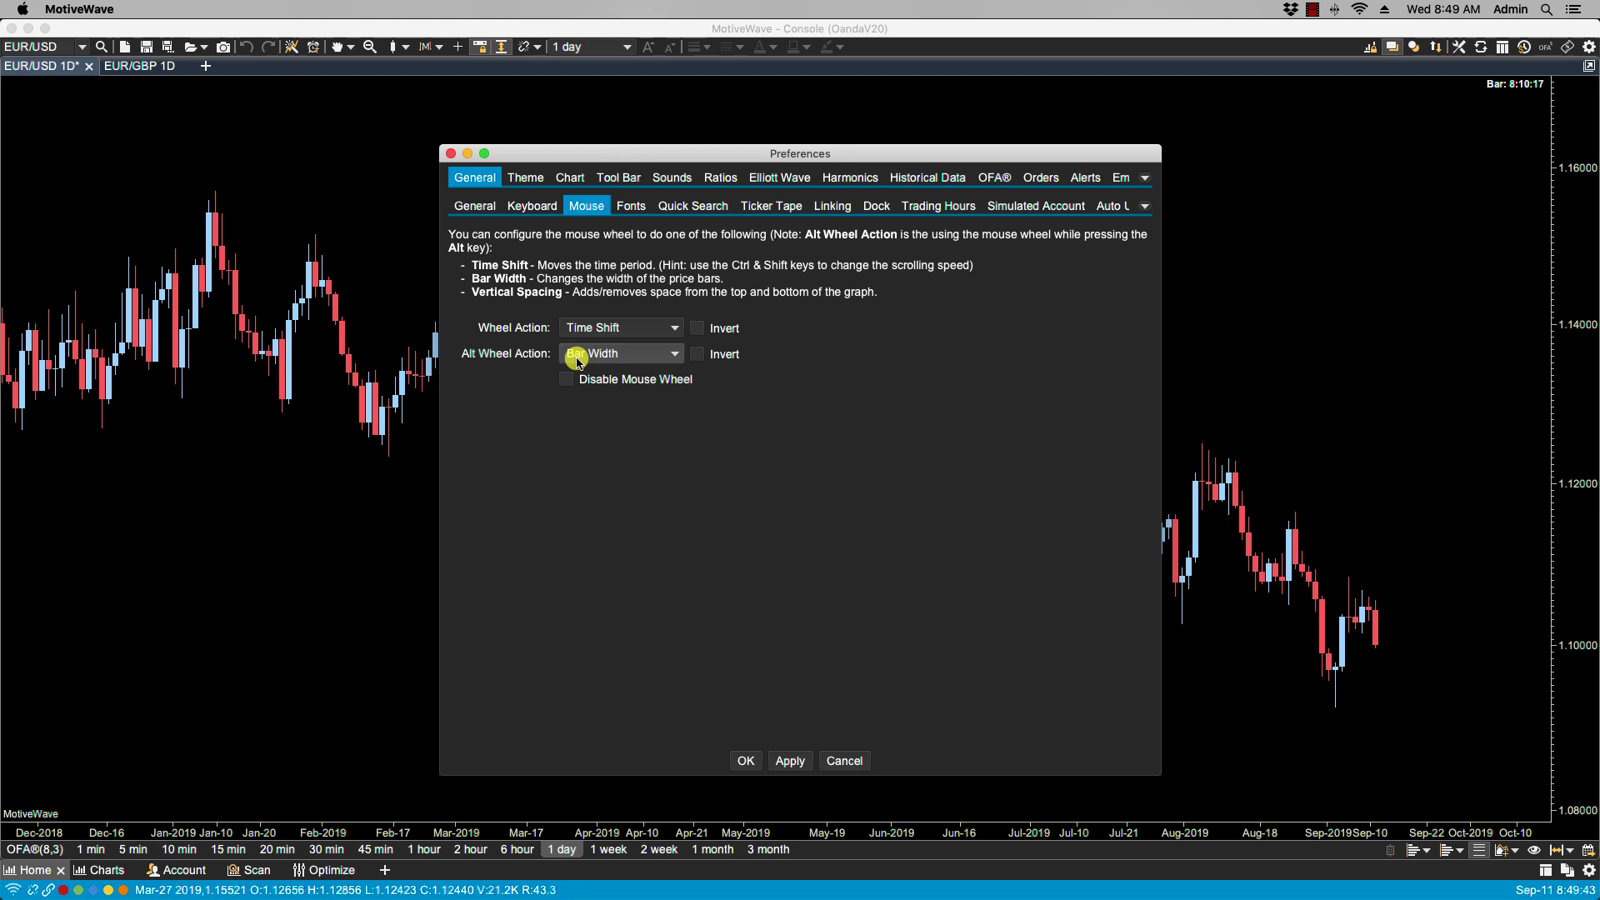
left_click(741, 762)
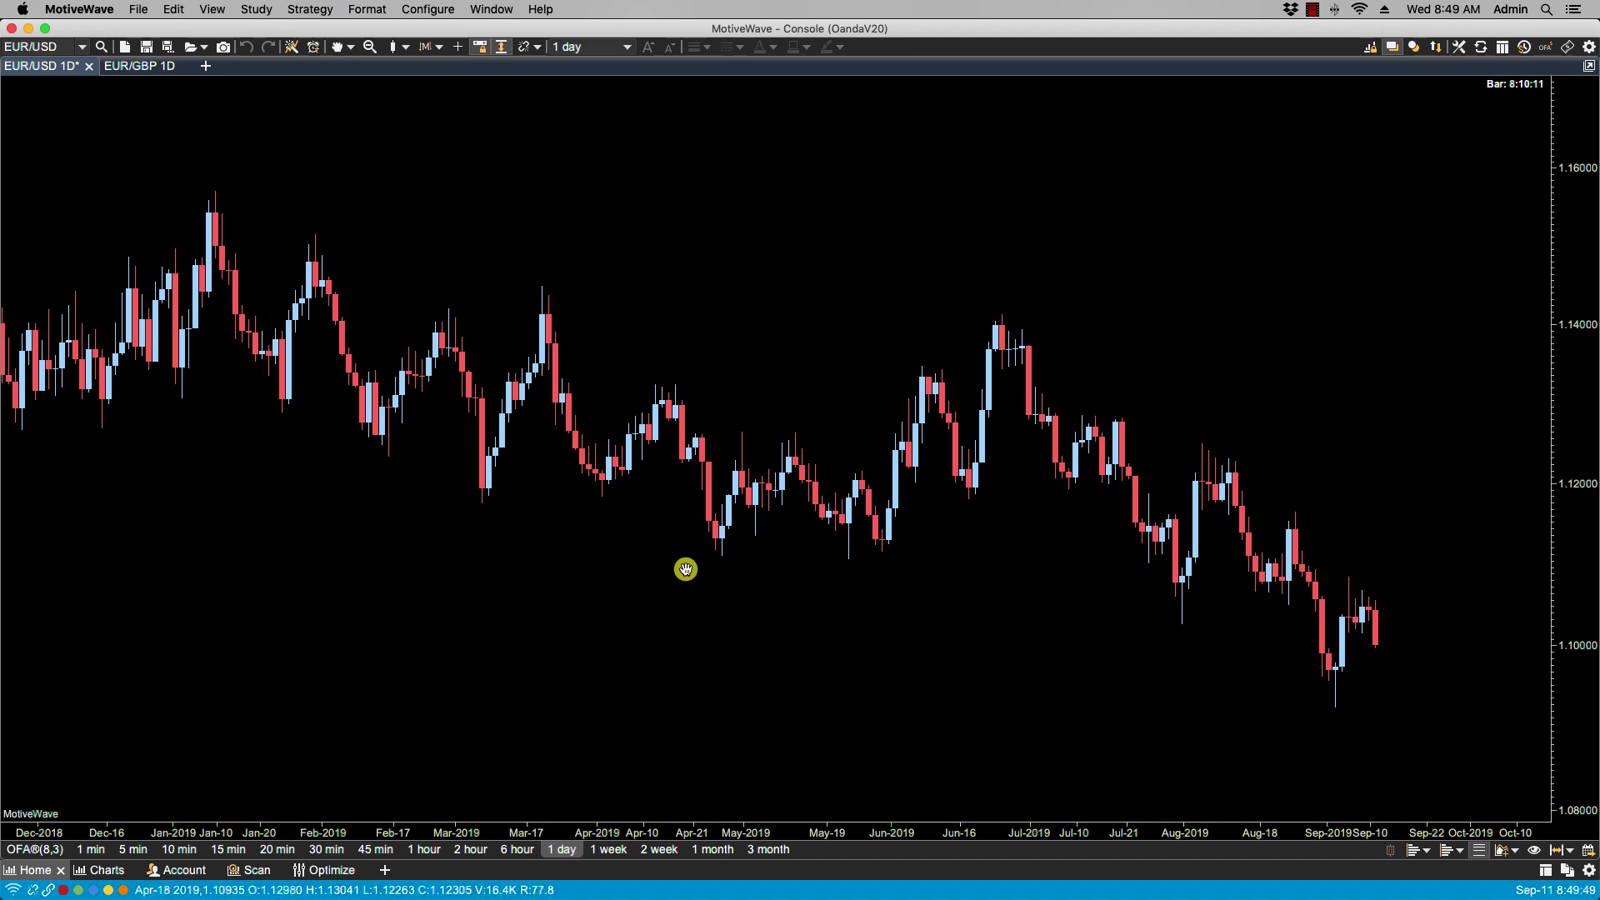
Test the wheel's Time Shift action by moving the EUR/USD daily chart forward and back in time.
scroll(685, 569, "down", 10)
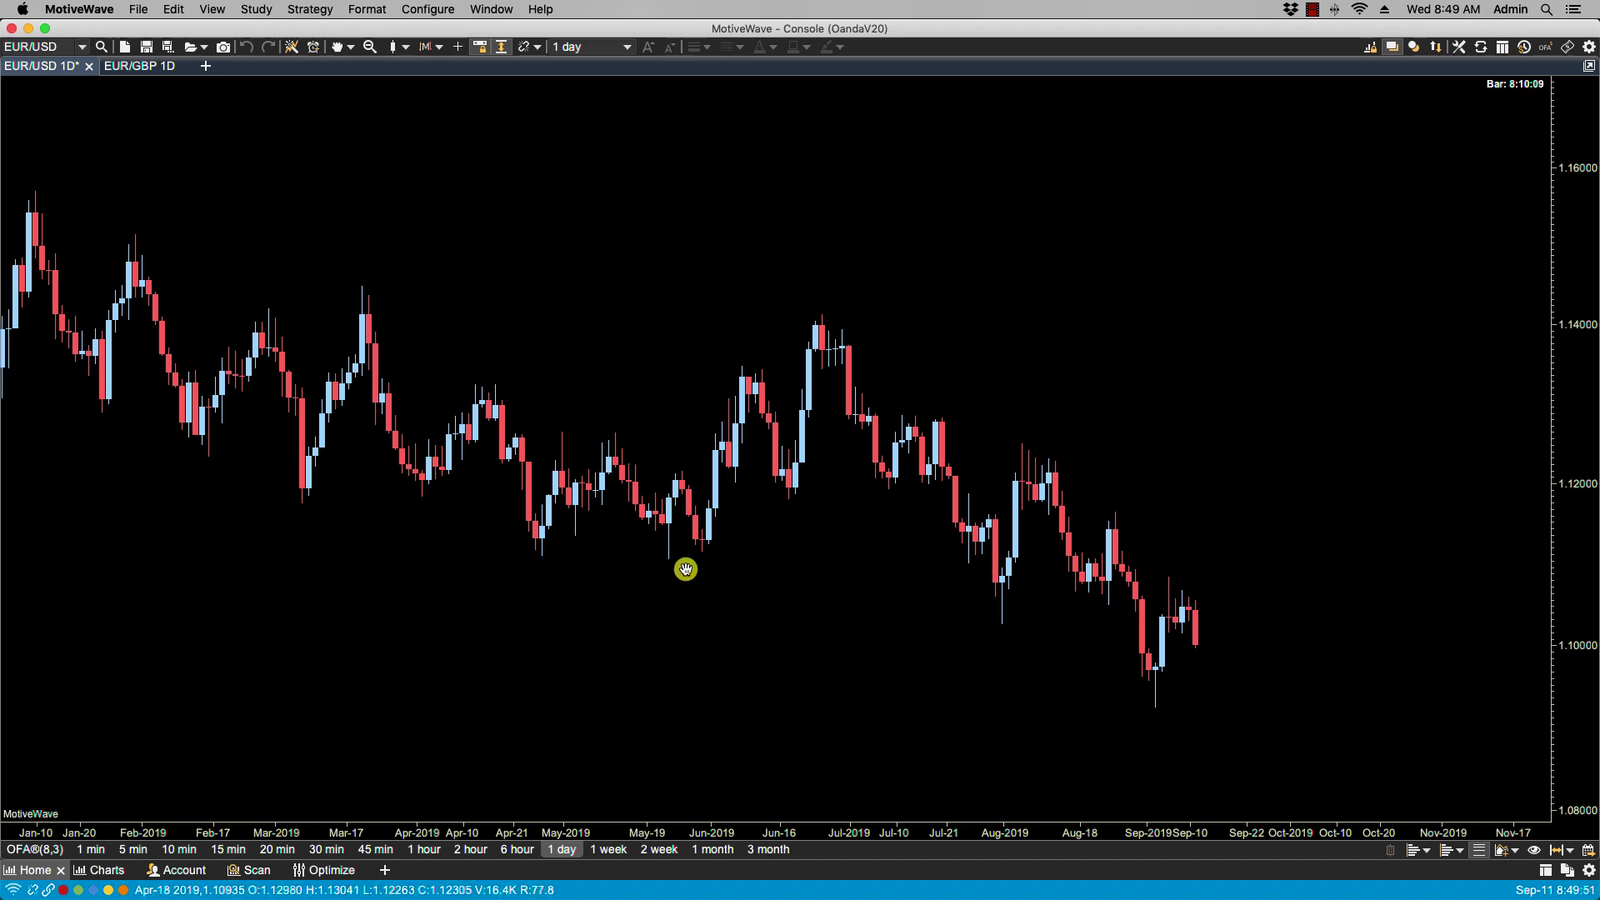
scroll(685, 569, "down", 10)
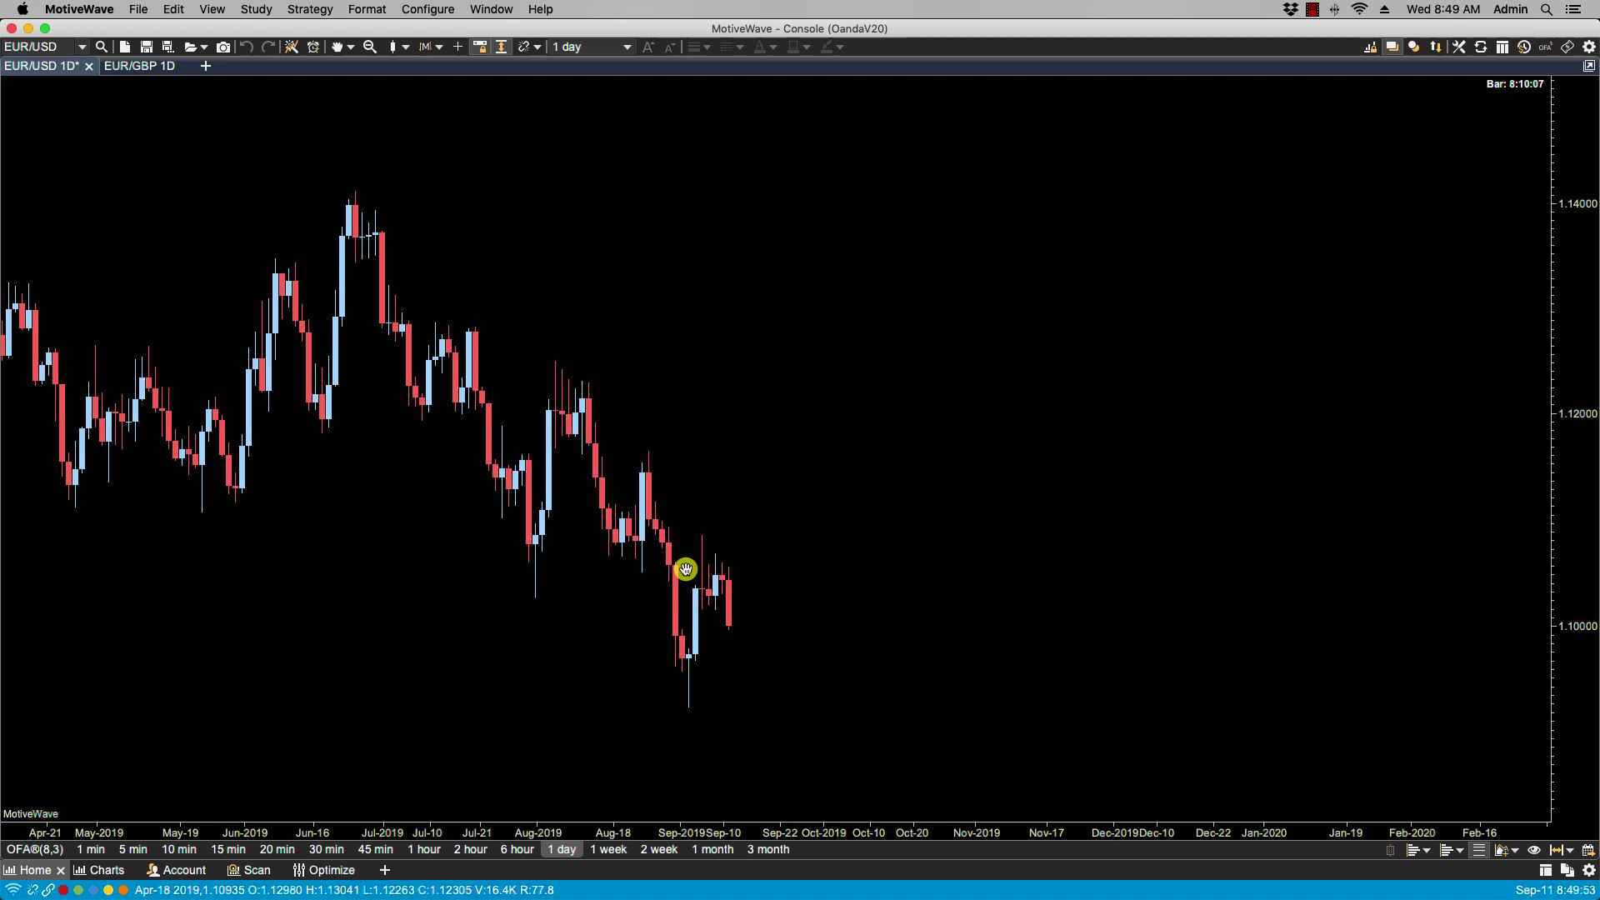
scroll(685, 569, "down", 2)
scroll(685, 569, "up", 10)
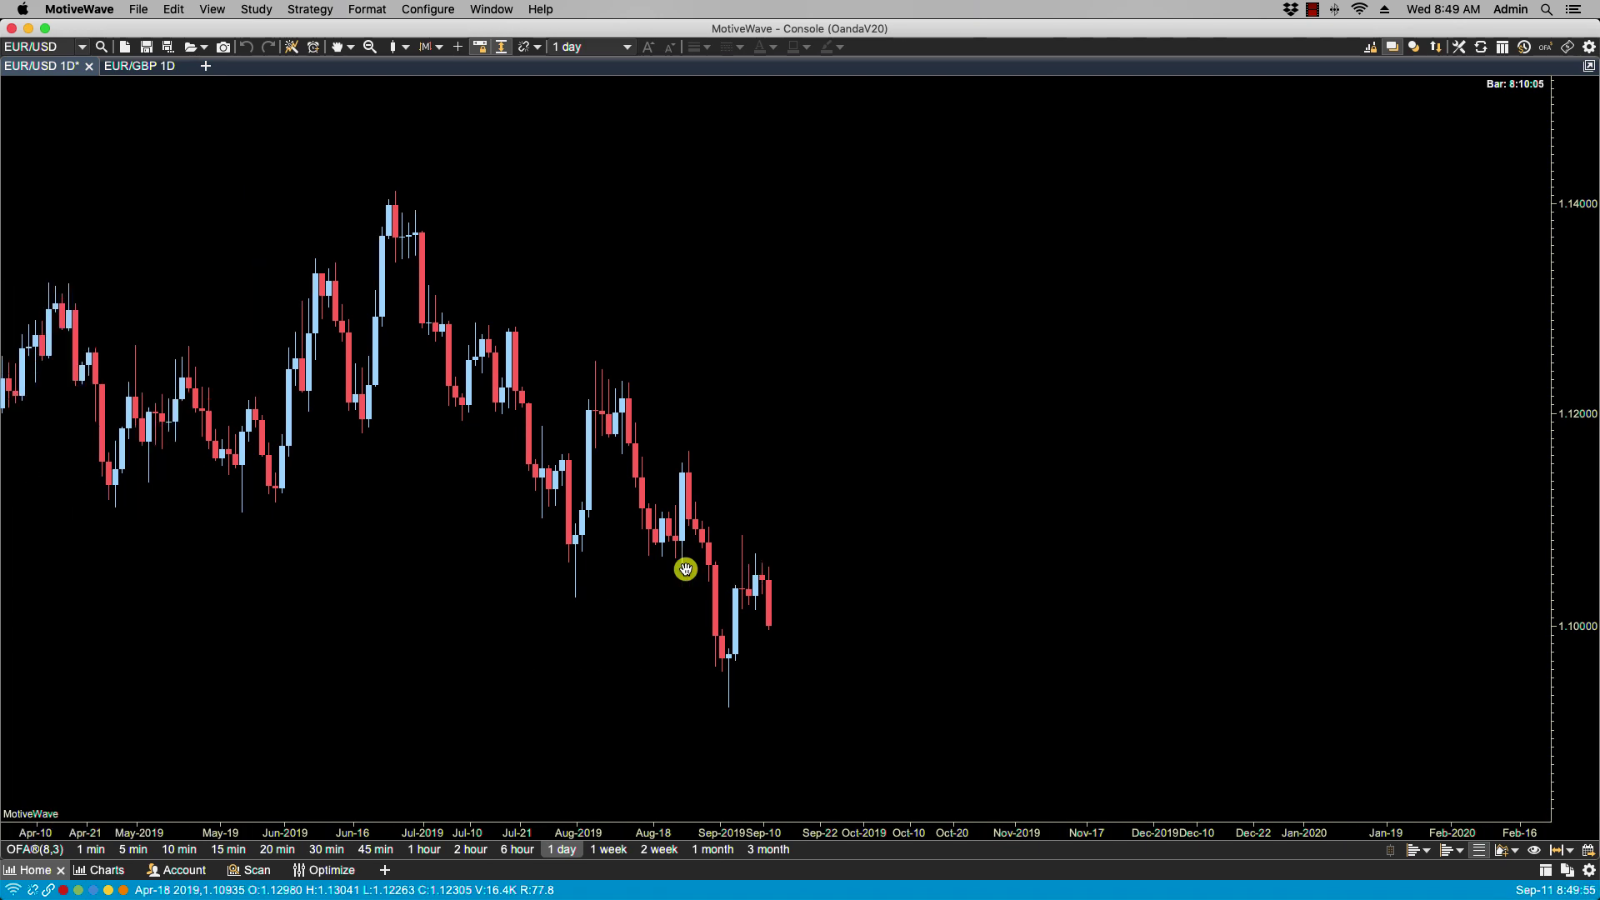
scroll(685, 569, "up", 14)
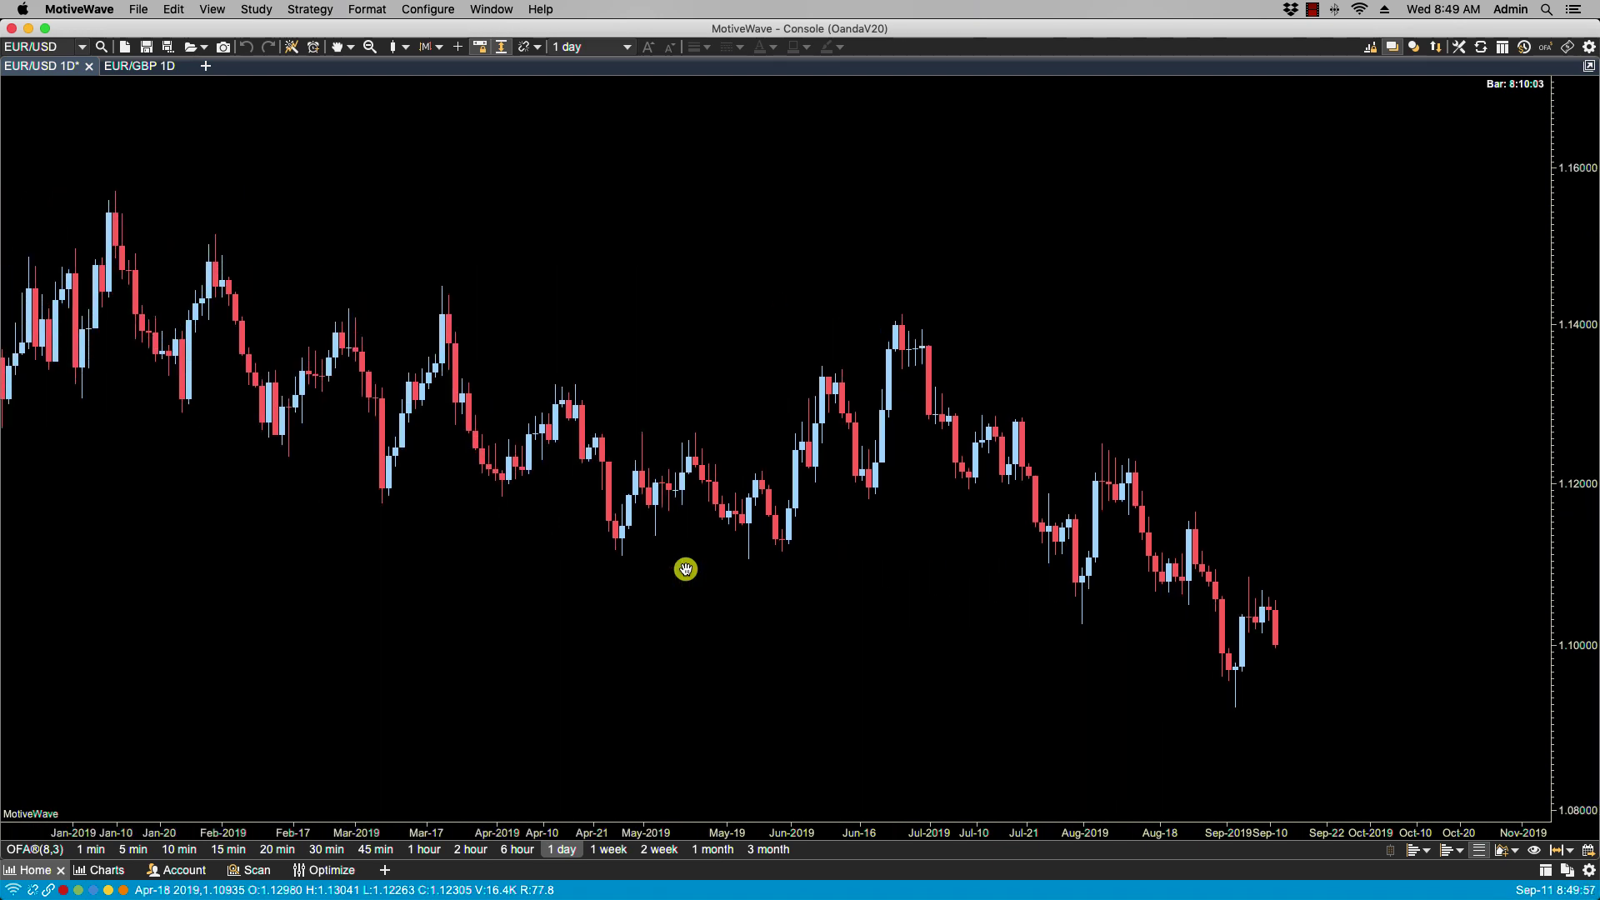
scroll(685, 569, "up", 6)
scroll(685, 570, "down", 12)
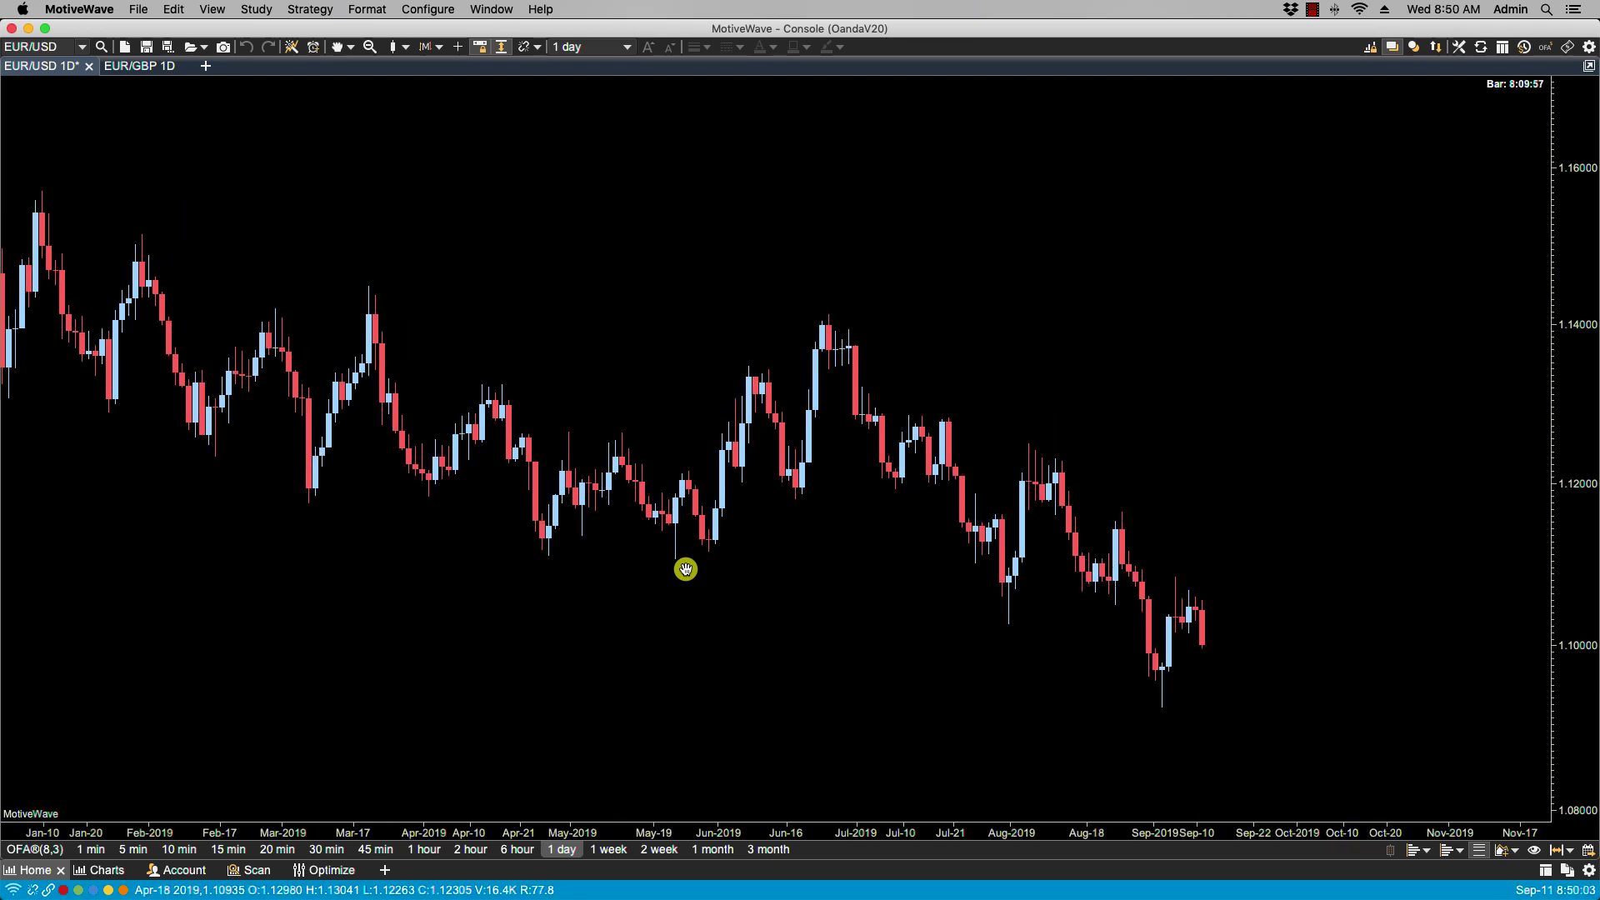
Test the alternate wheel action, Bar Width, by widening and narrowing the EUR/USD price bars.
scroll(686, 570, "up", 3)
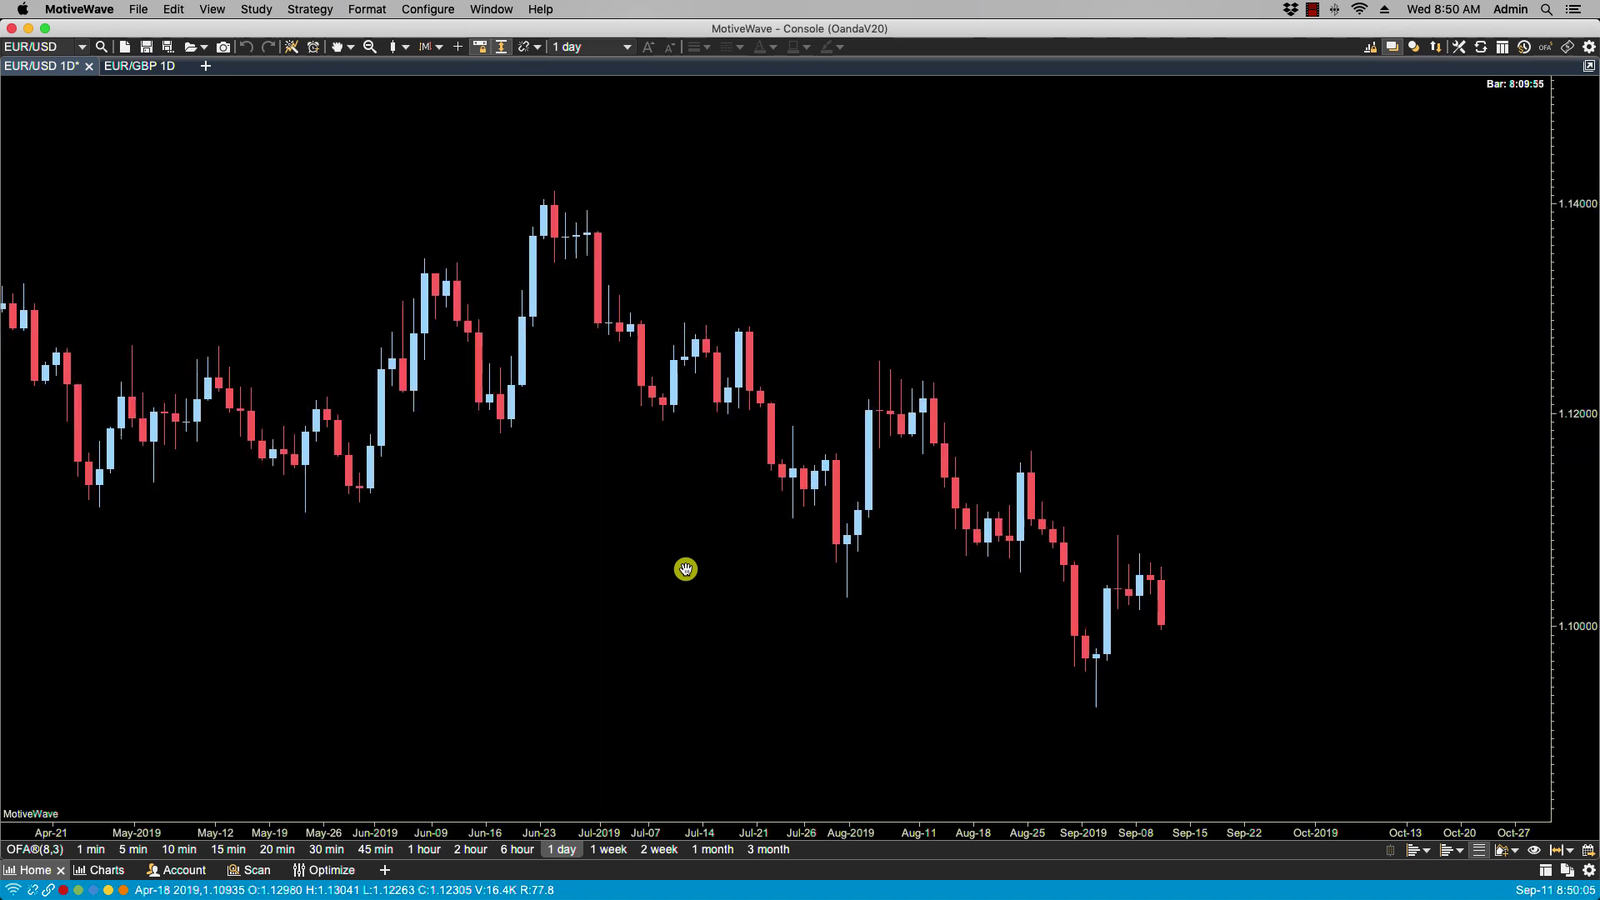
scroll(685, 569, "up", 5)
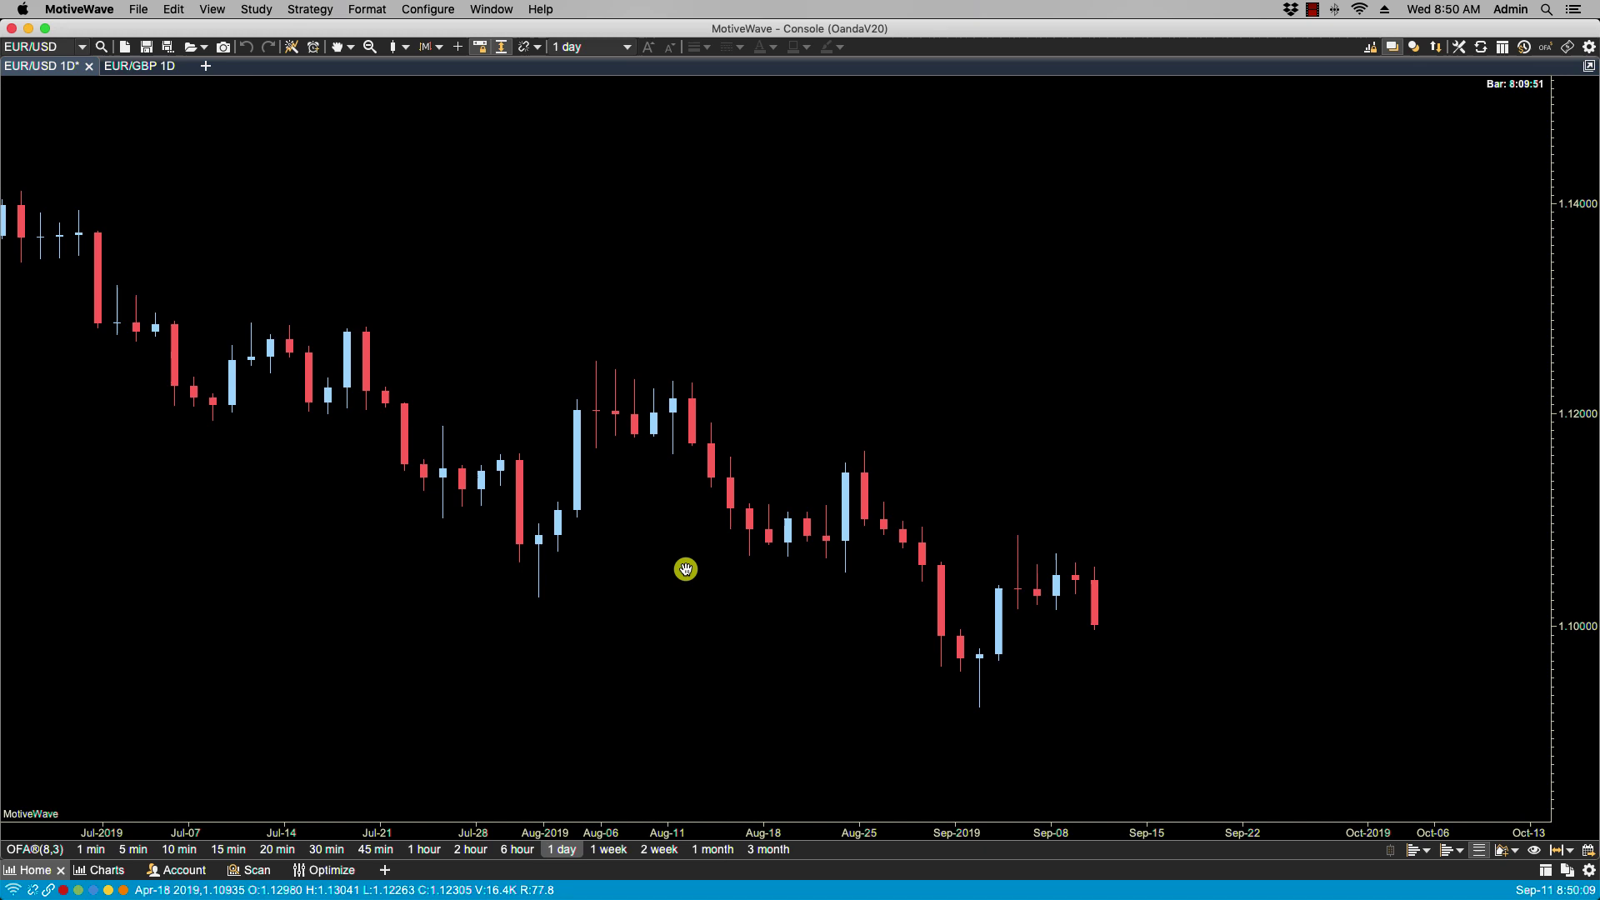
scroll(685, 569, "down", 2)
scroll(685, 570, "down", 4)
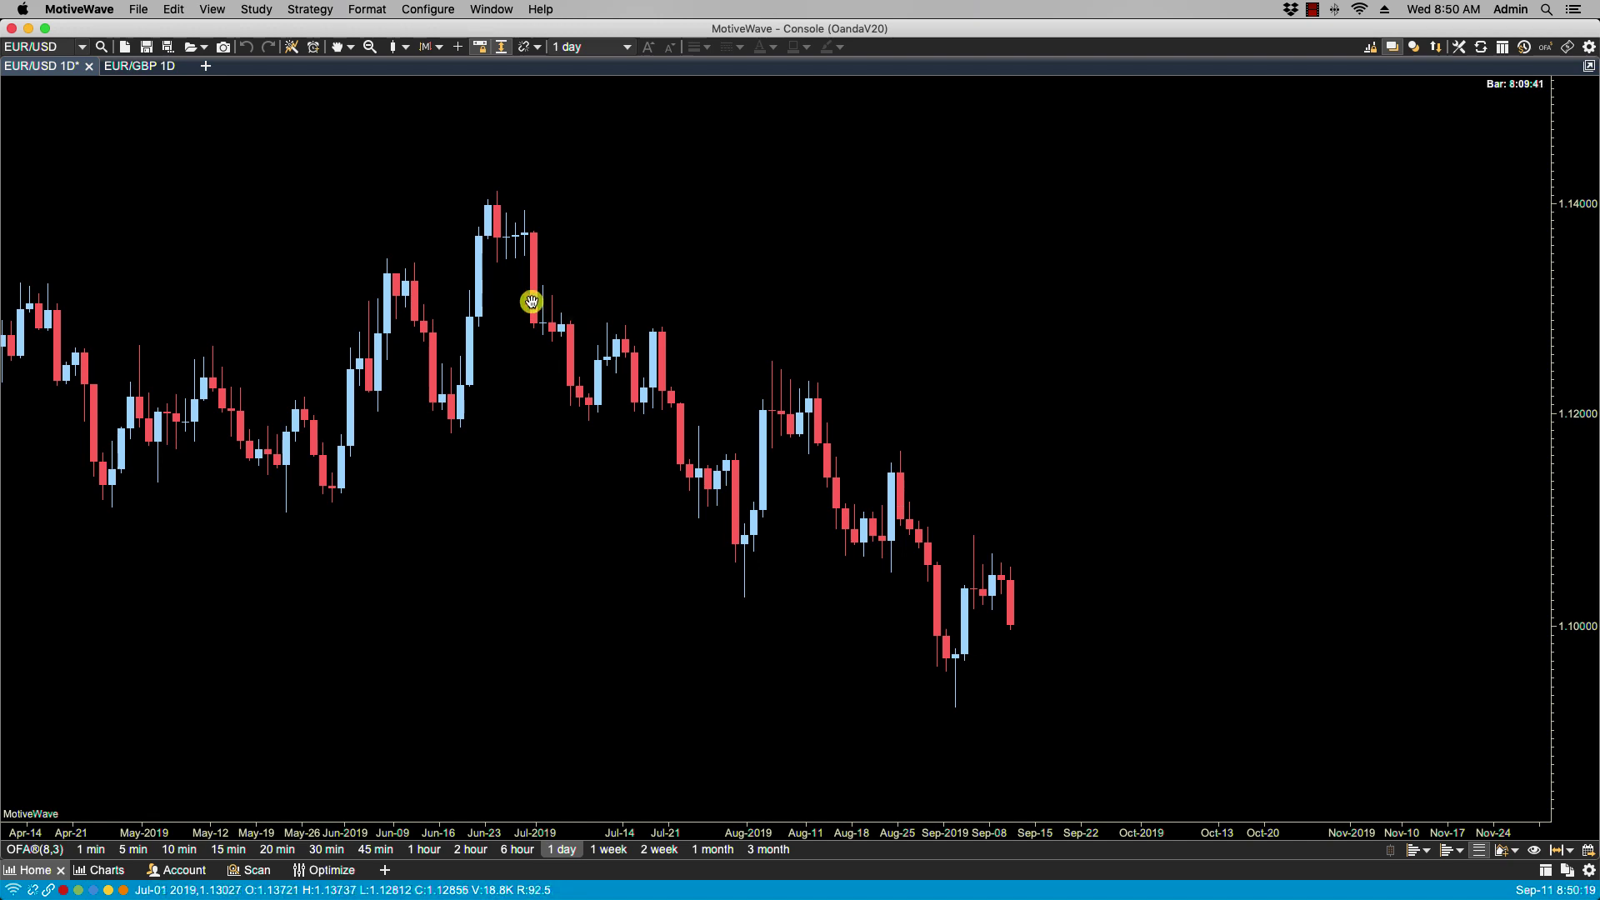
Set the Wheel Action in the Mouse preferences to Vertical Spacing and apply the change.
left_click(439, 15)
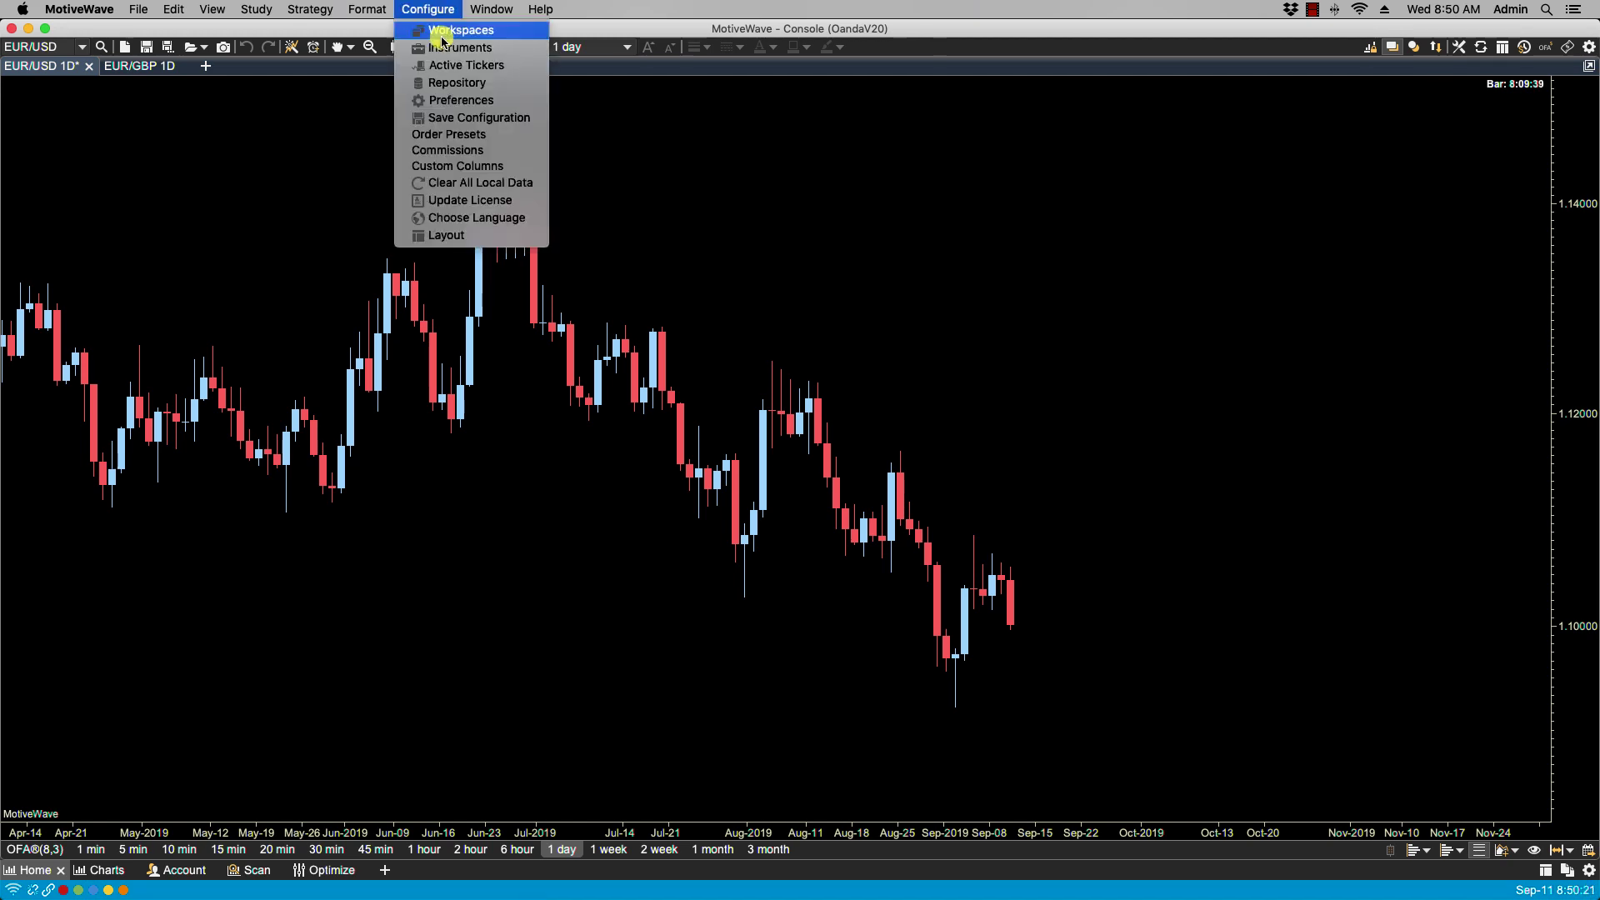
left_click(448, 100)
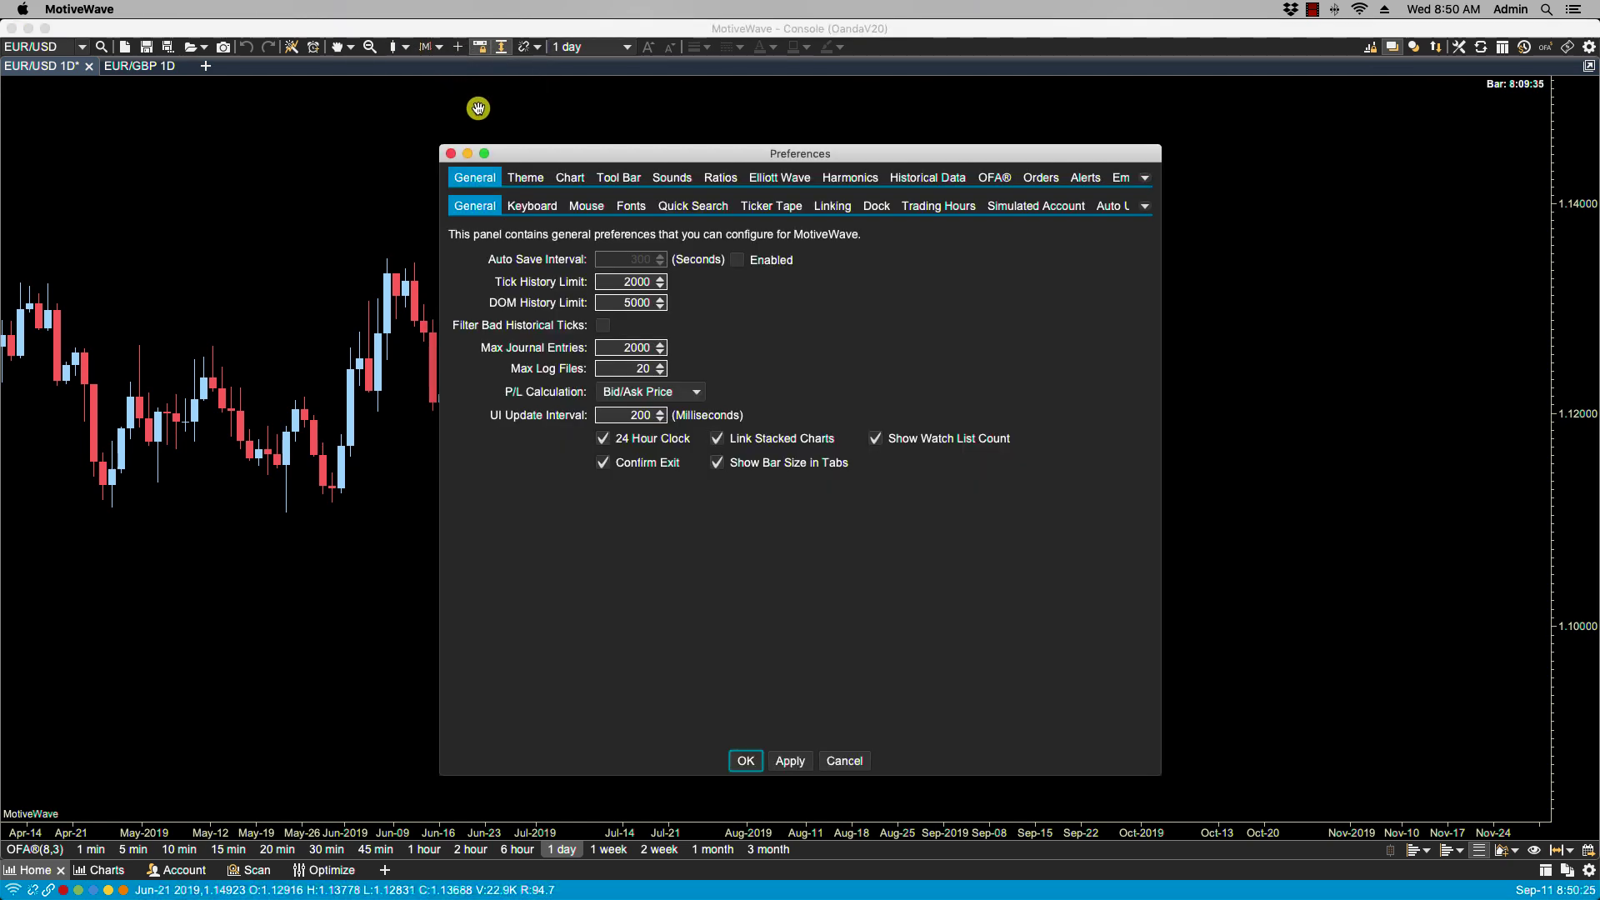
left_click(583, 207)
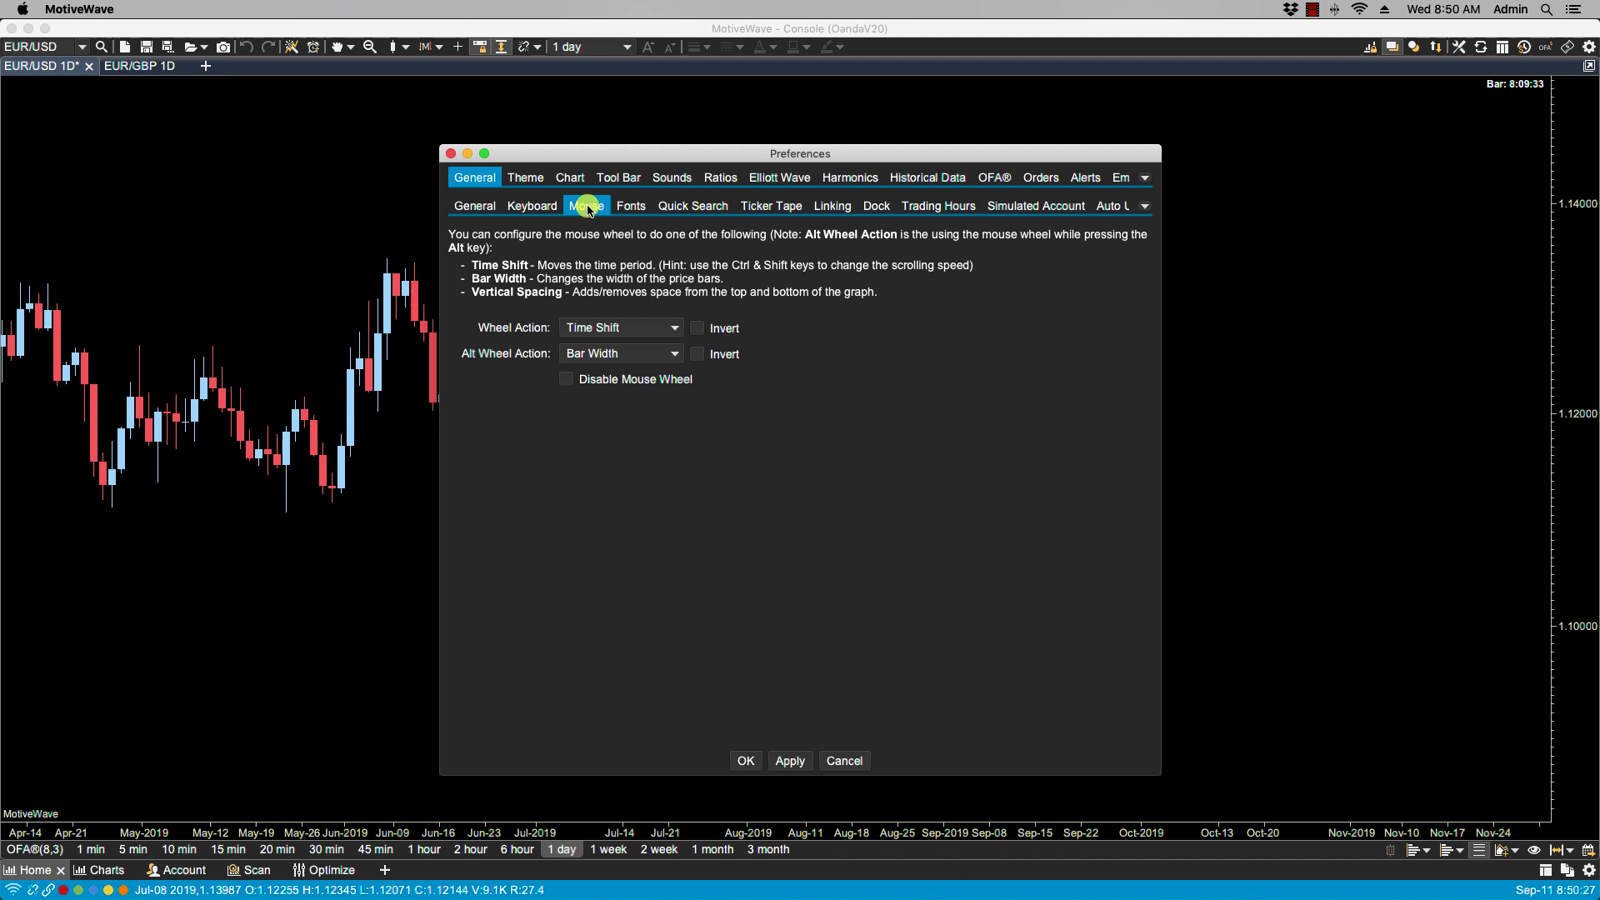
left_click(659, 333)
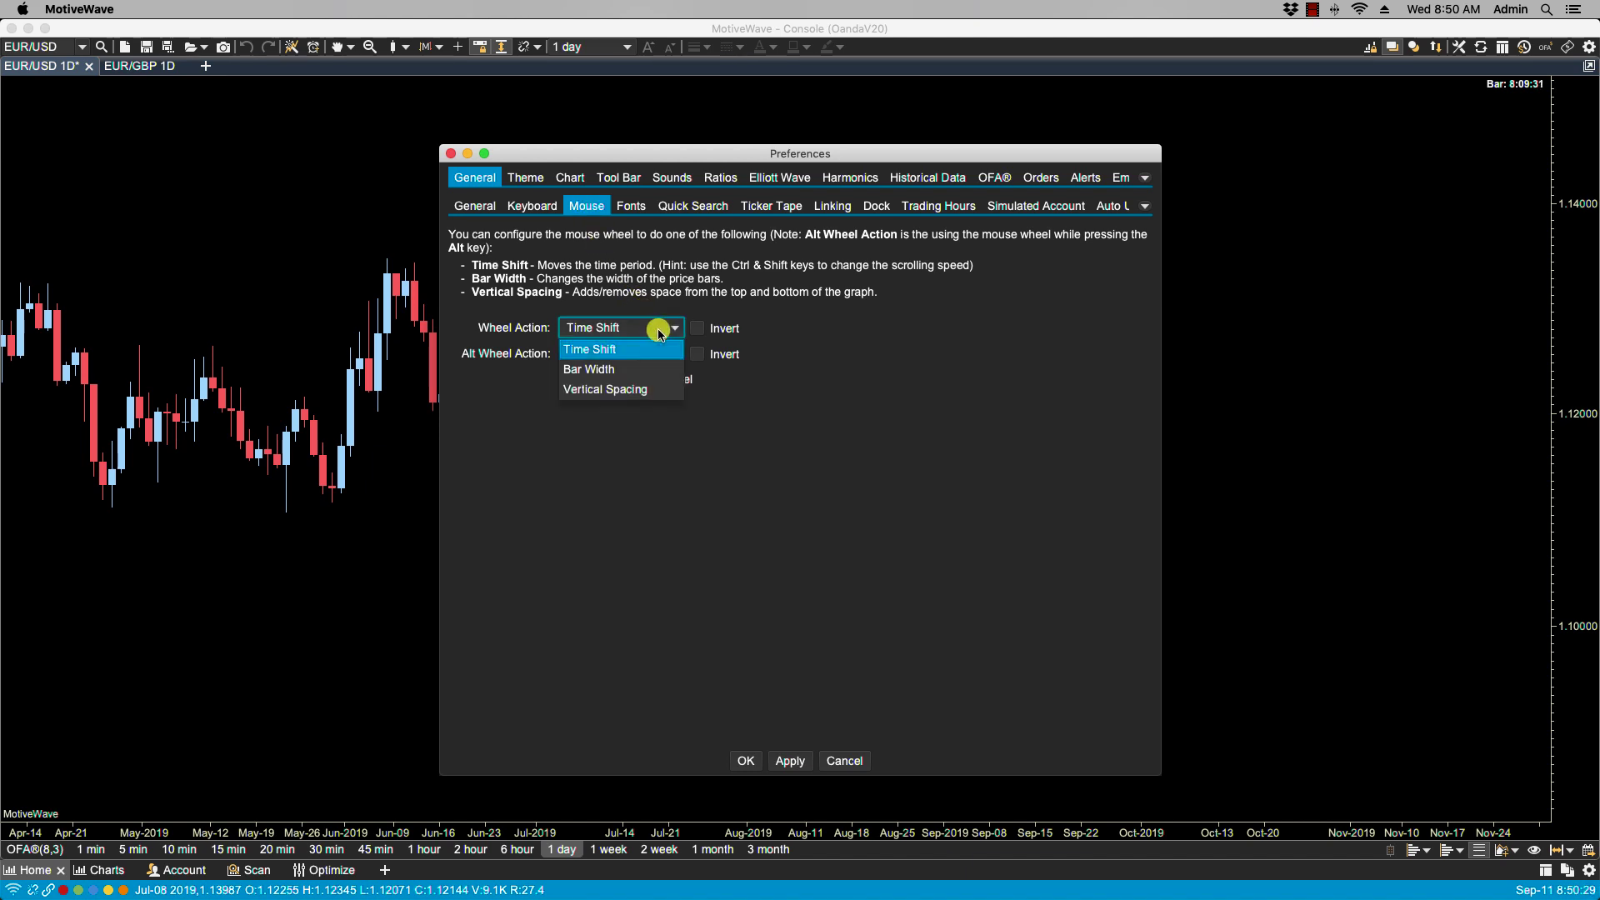
left_click(650, 391)
left_click(782, 761)
left_click(746, 761)
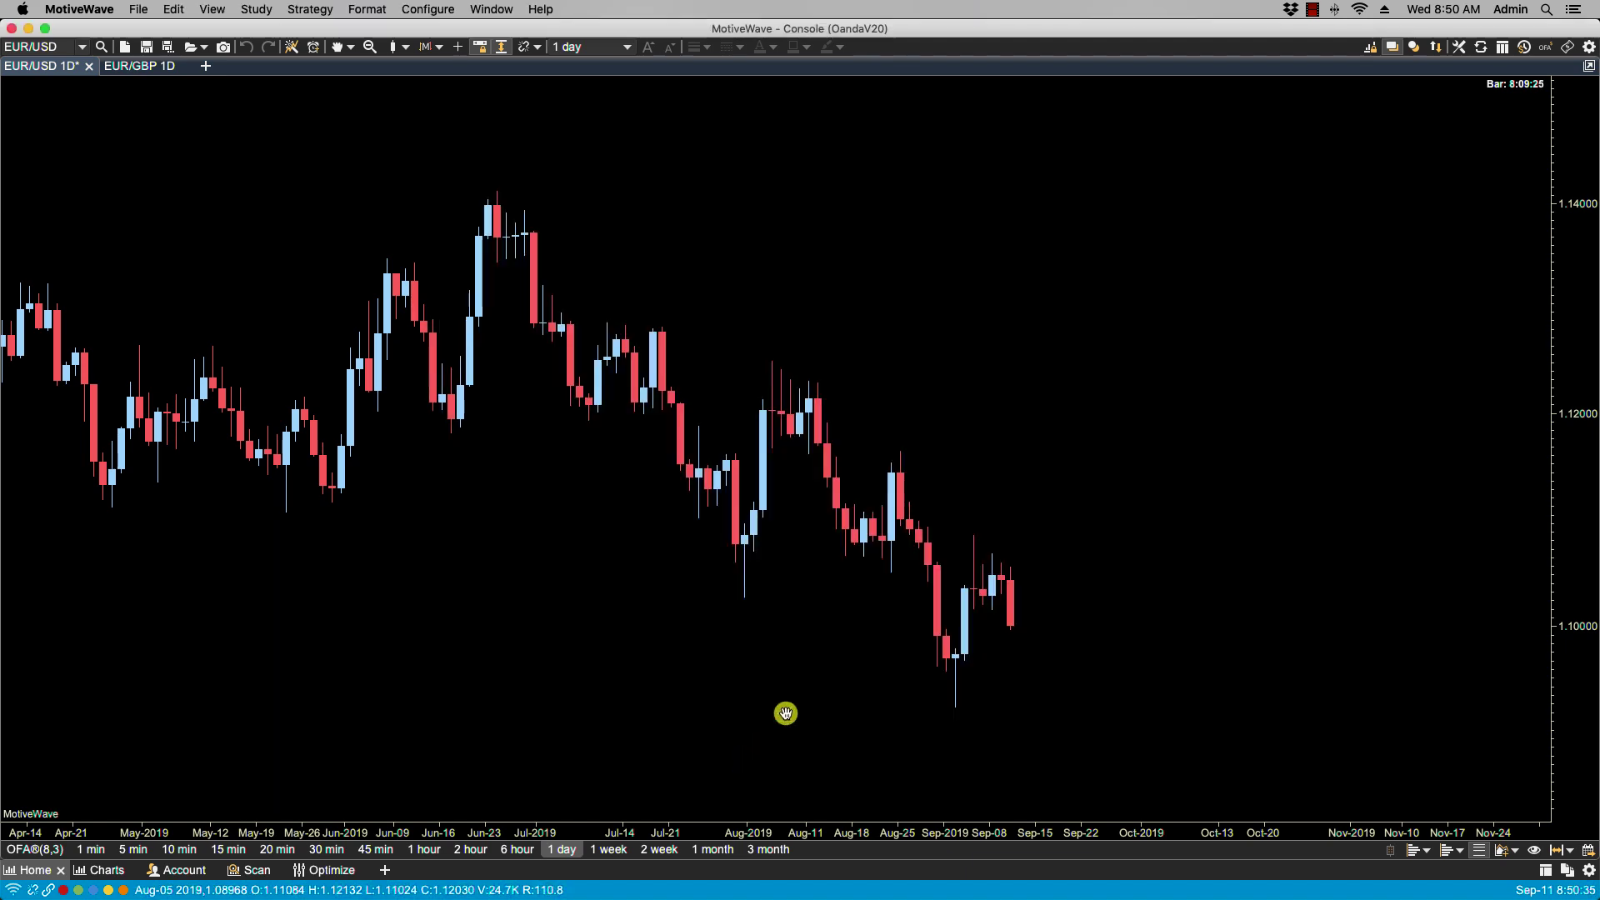
Test the Vertical Spacing wheel action by adding and removing space above and below the EUR/USD price graph.
scroll(892, 431, "down", 3)
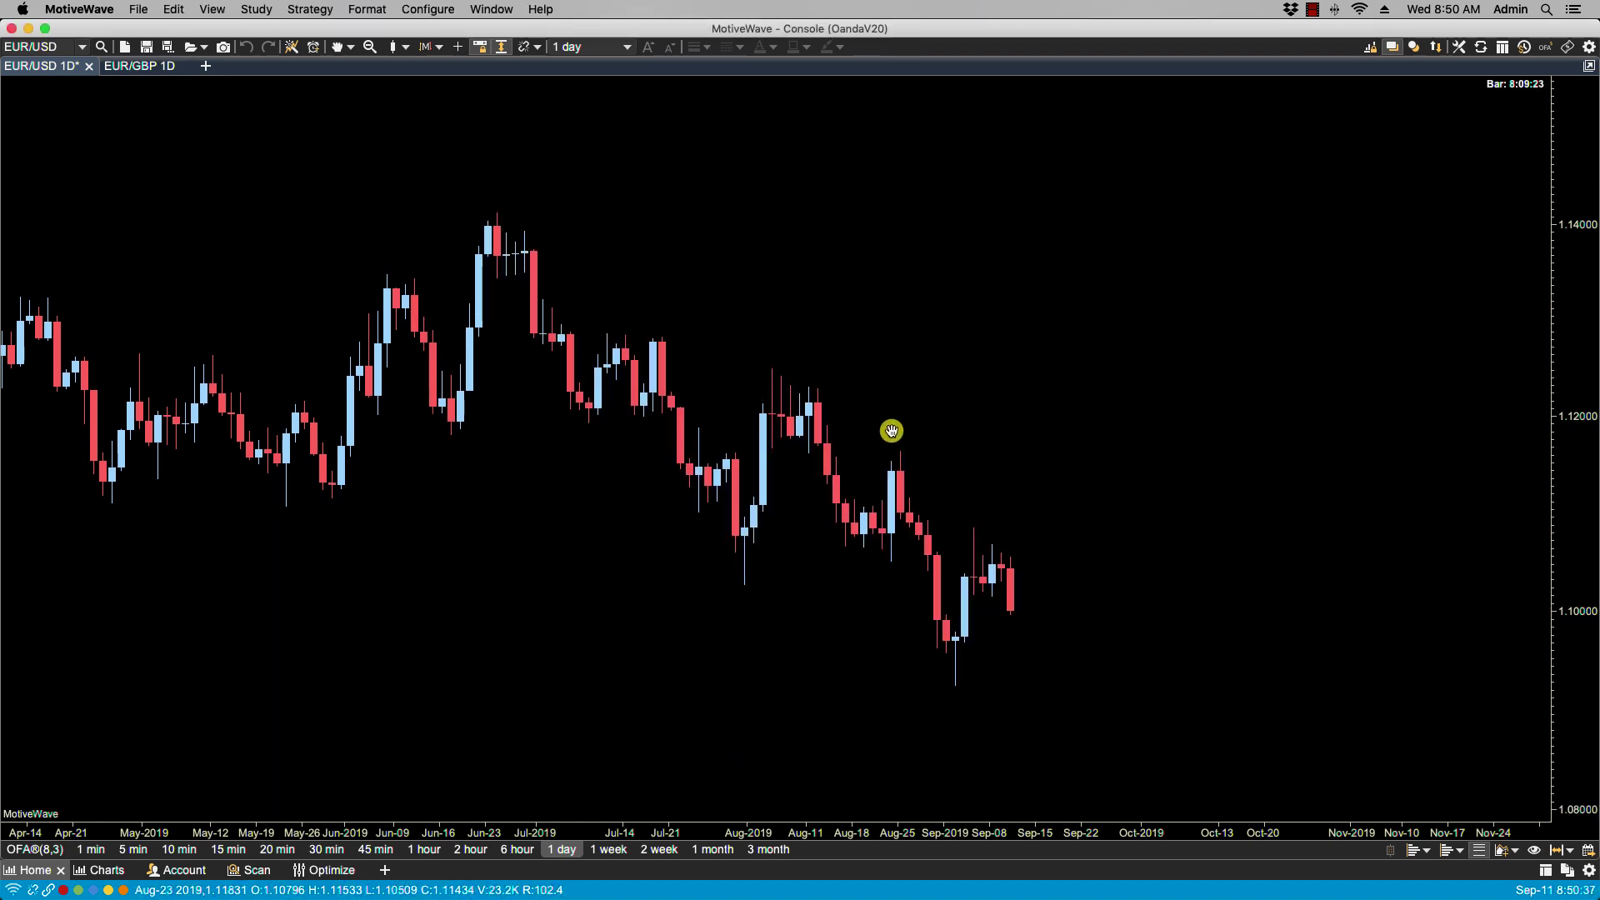
scroll(892, 431, "down", 1)
scroll(892, 430, "down", 1)
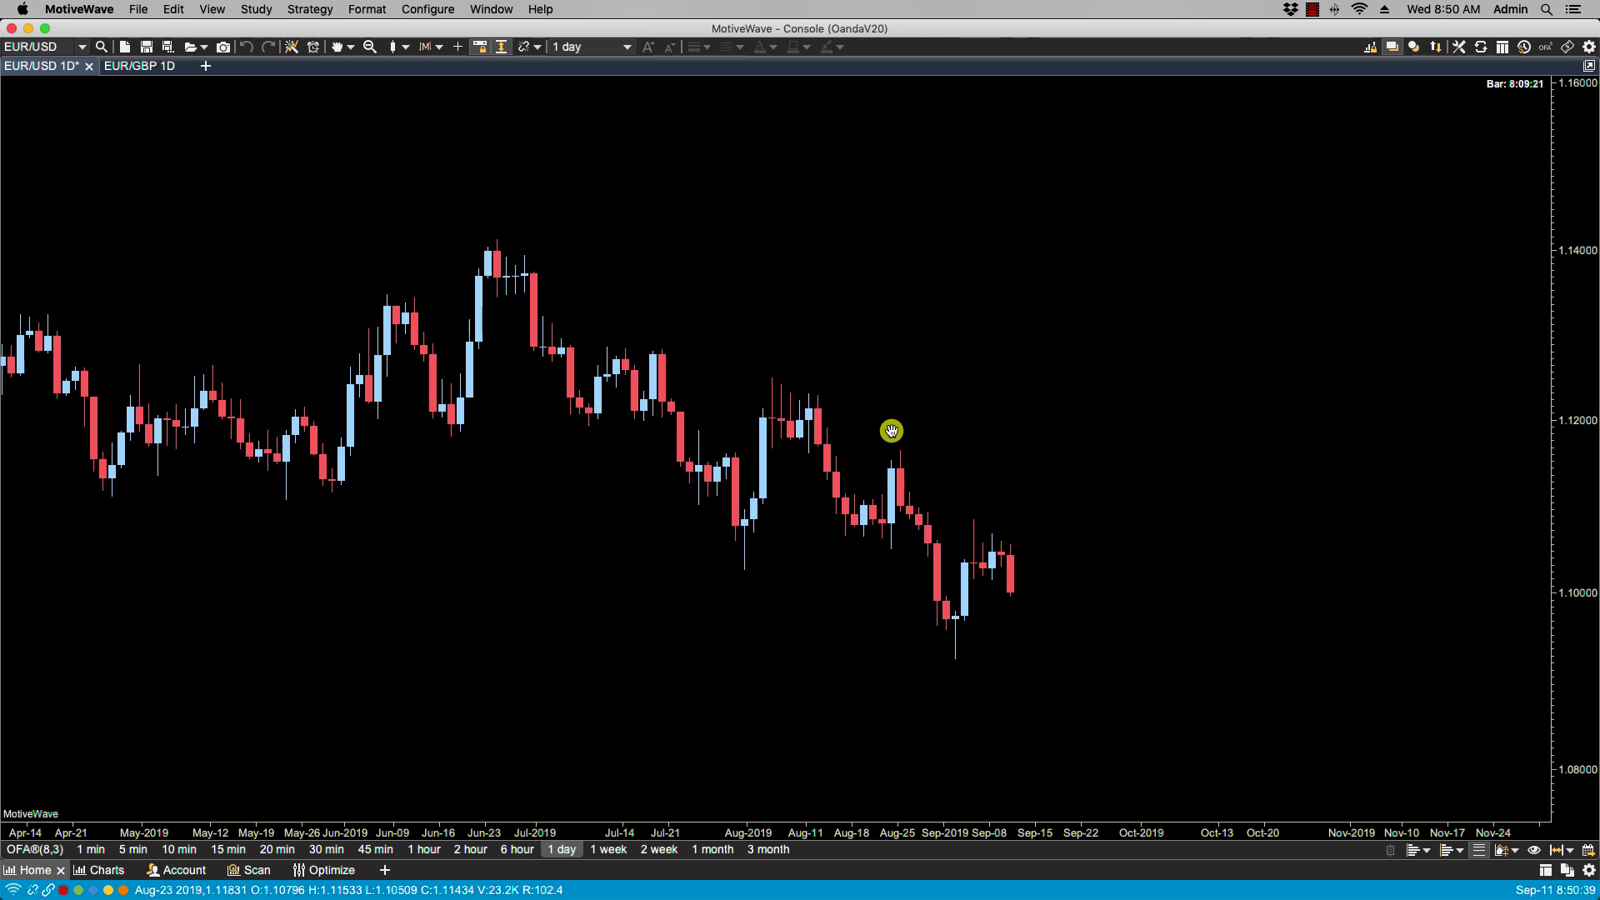
scroll(892, 431, "down", 1)
scroll(892, 431, "down", 1)
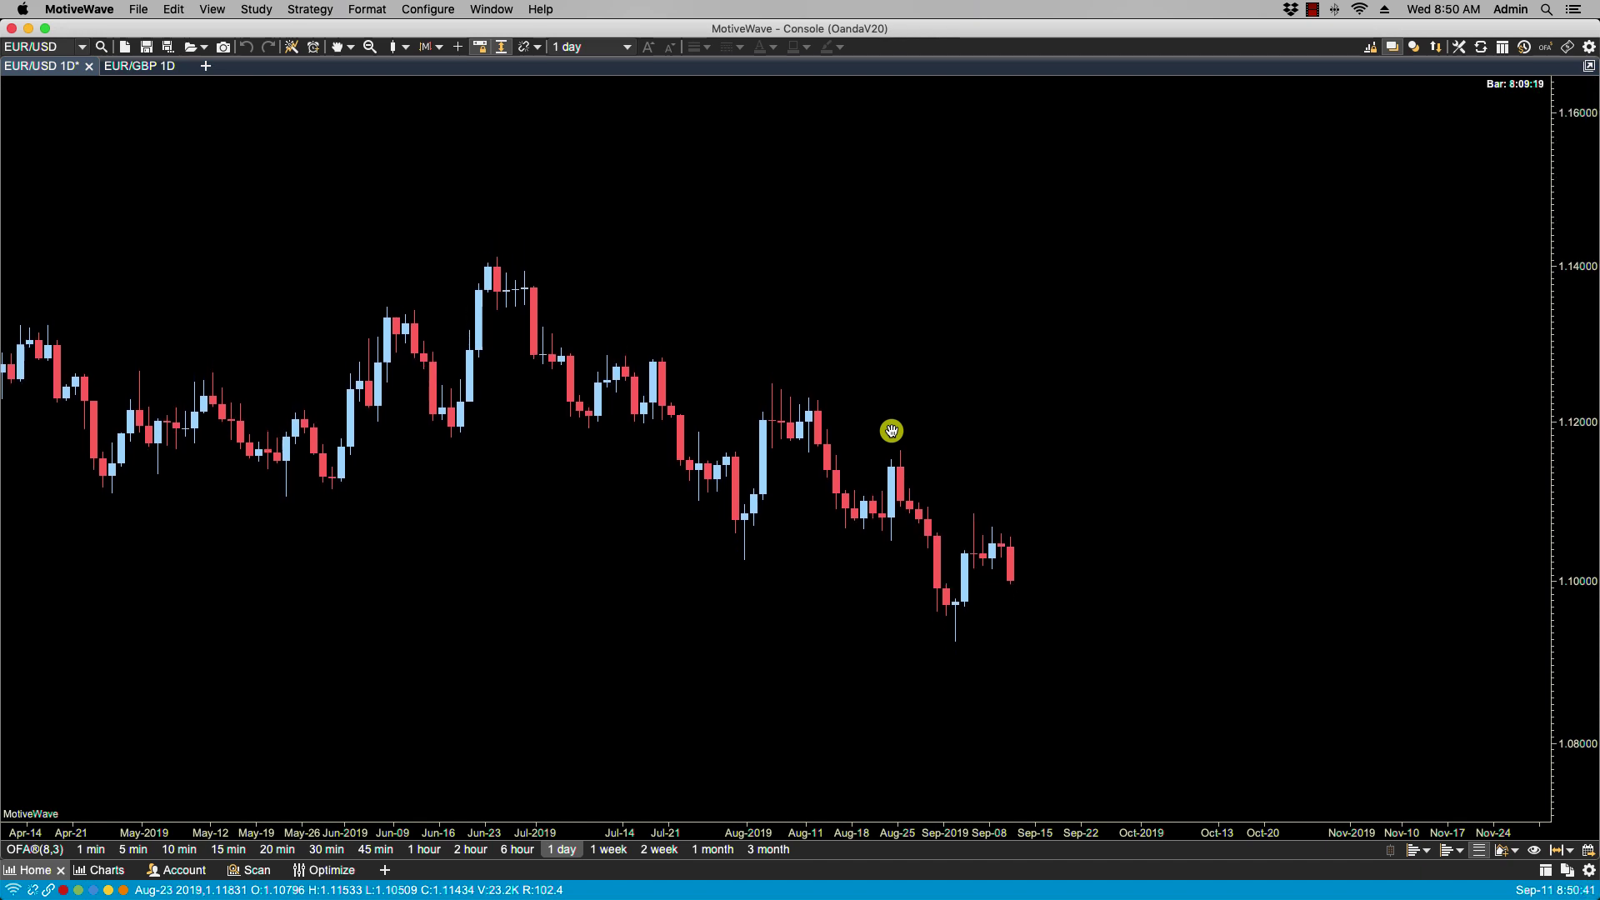
scroll(892, 431, "up", 4)
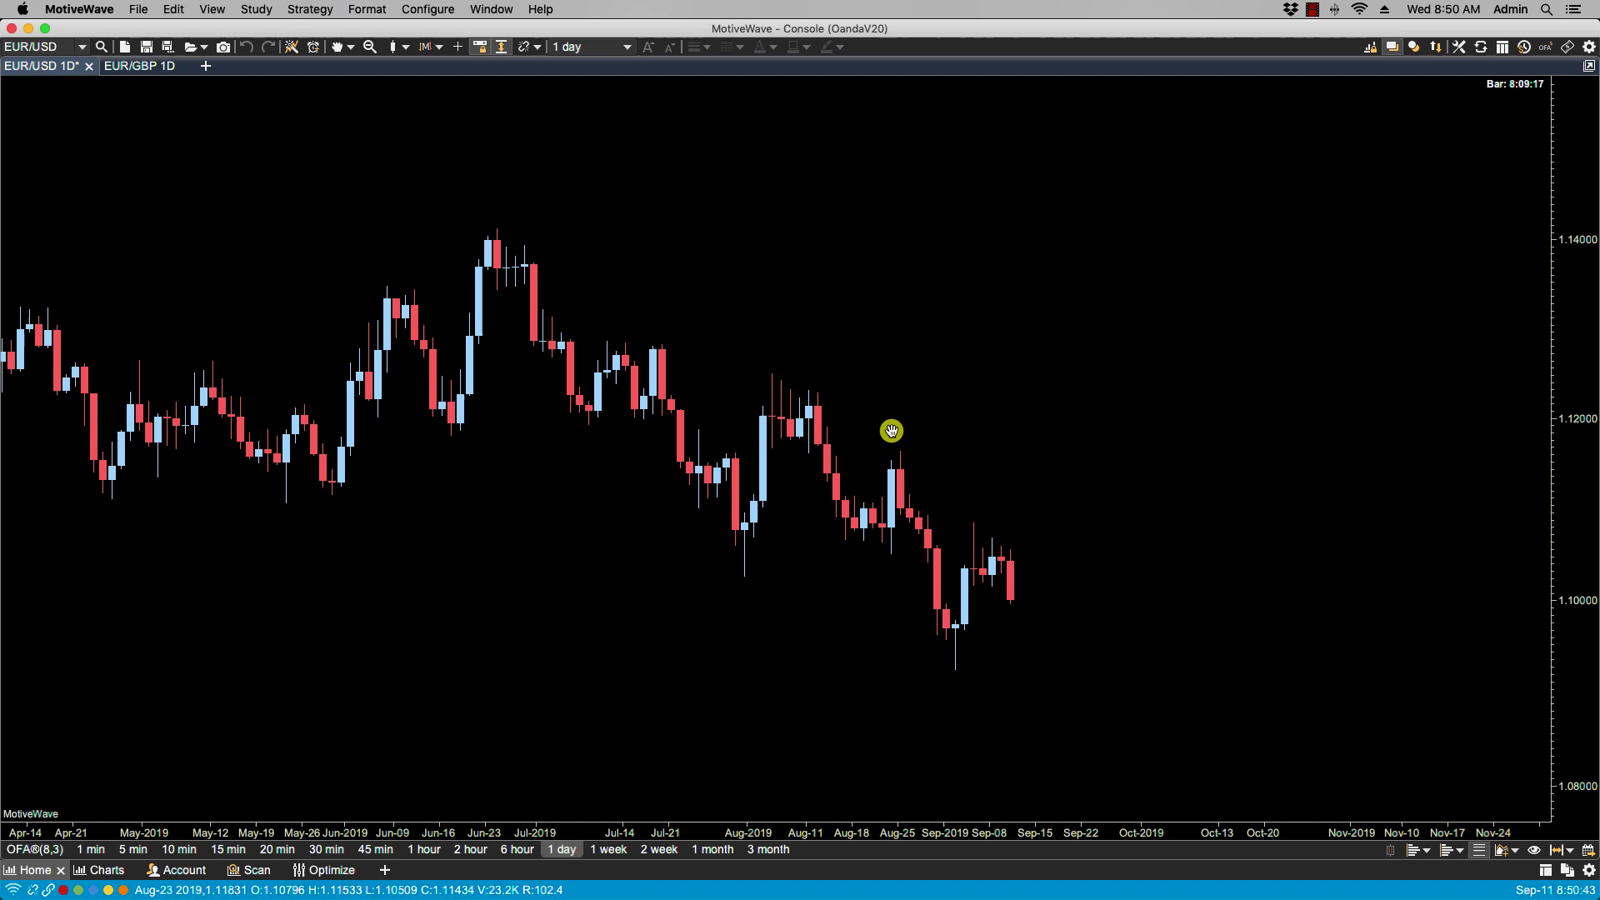
scroll(892, 431, "up", 2)
scroll(892, 431, "up", 2)
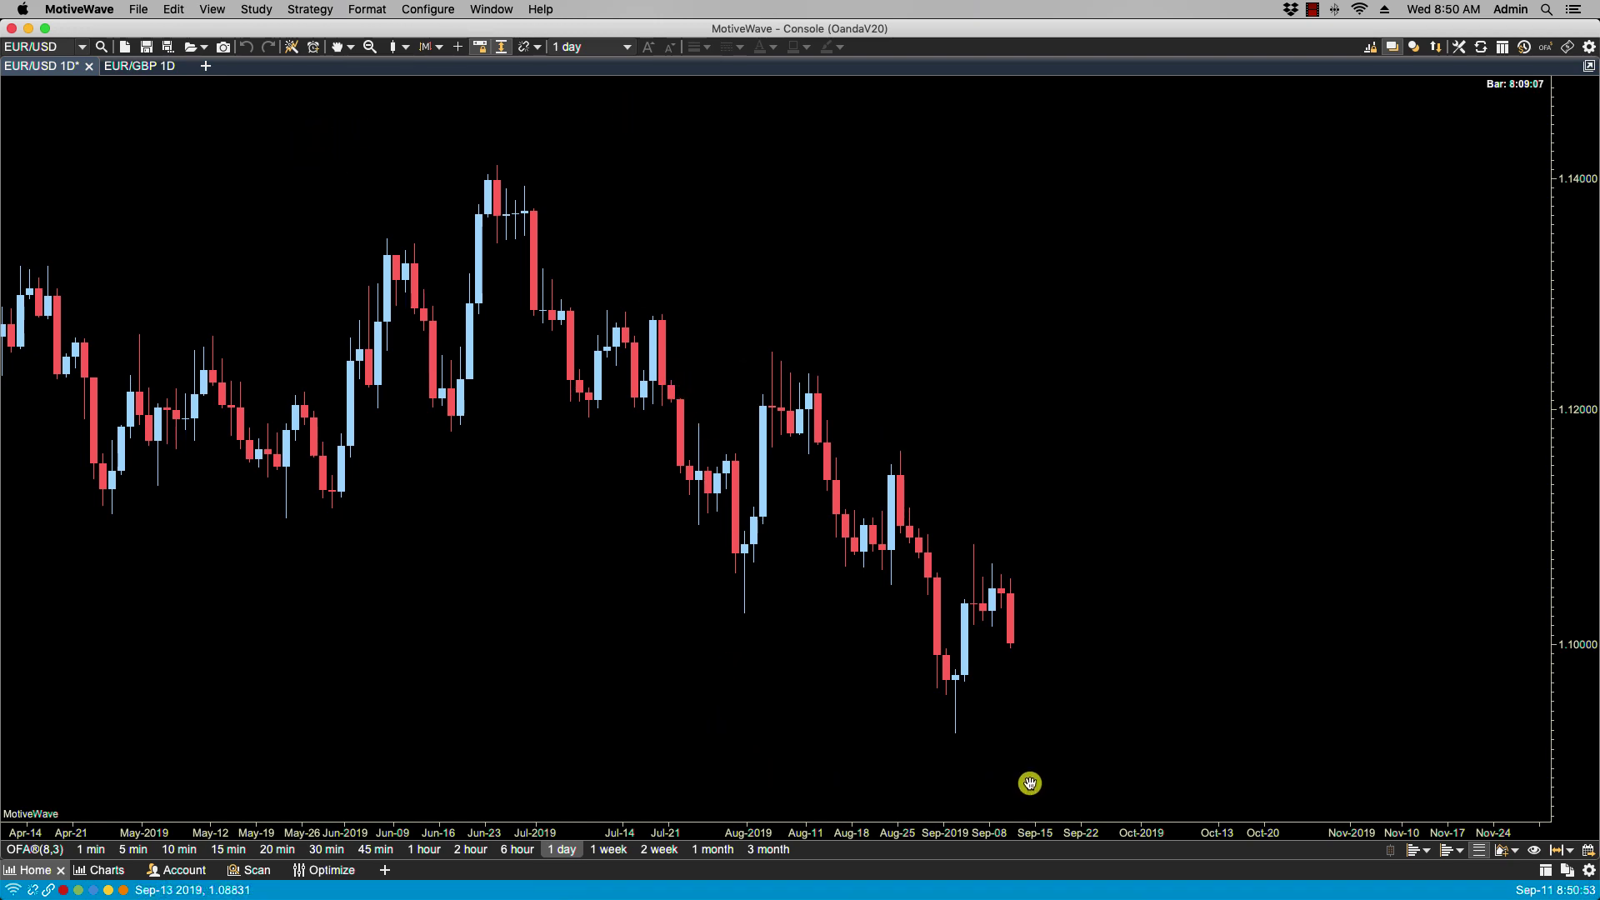
Set the Wheel Action in the Mouse preferences to Time Shift with Invert enabled, and save the preferences.
left_click(436, 10)
left_click(453, 99)
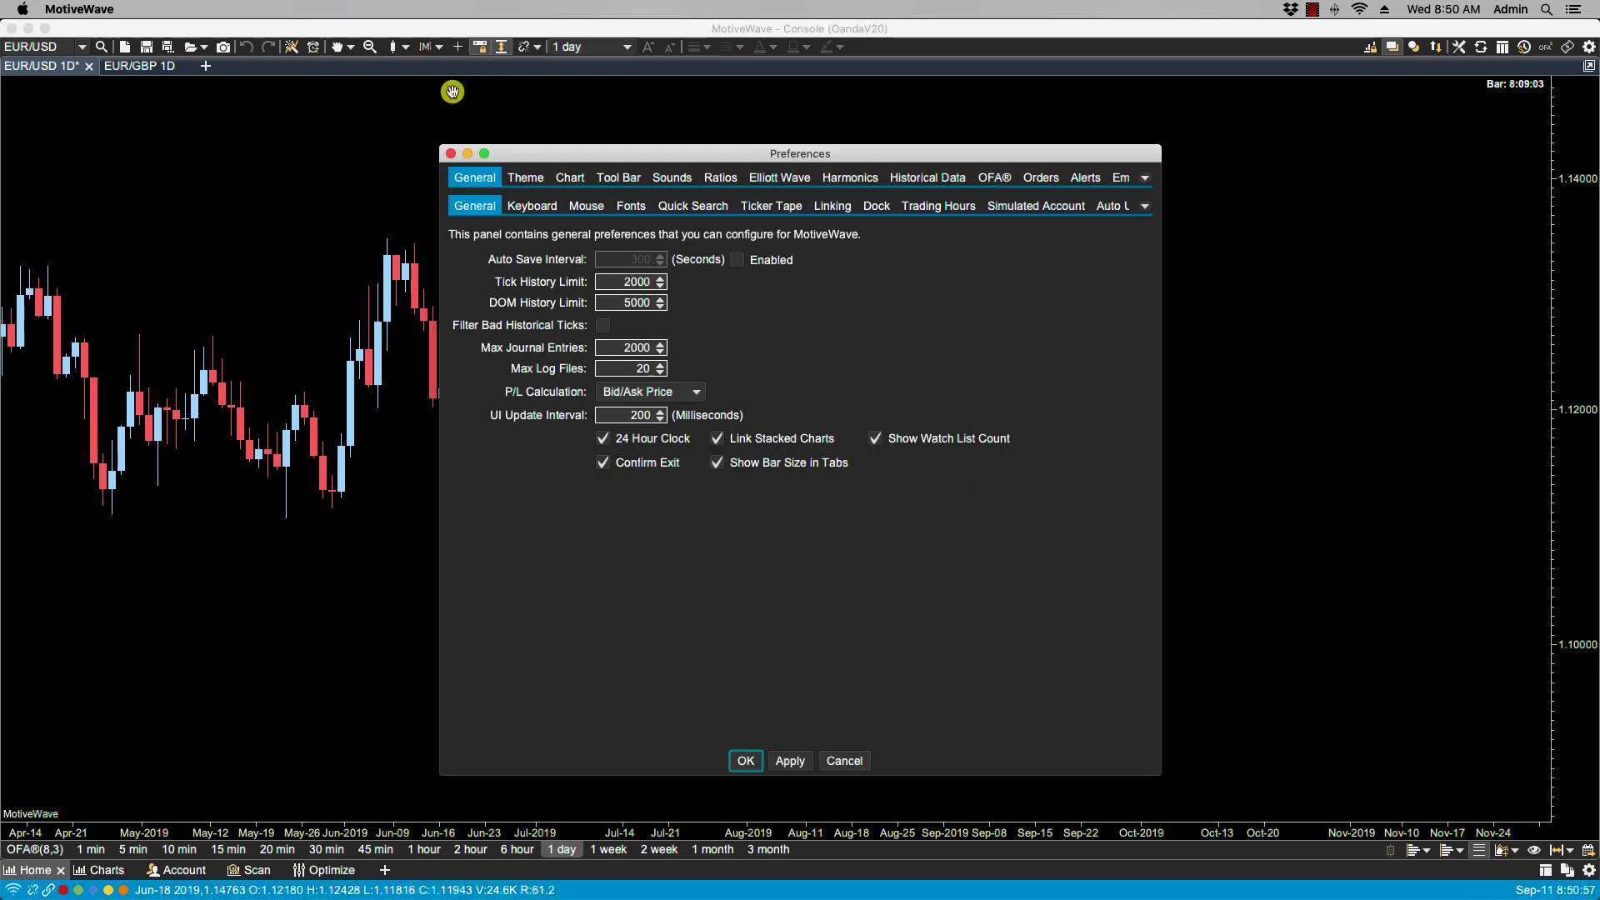
left_click(594, 208)
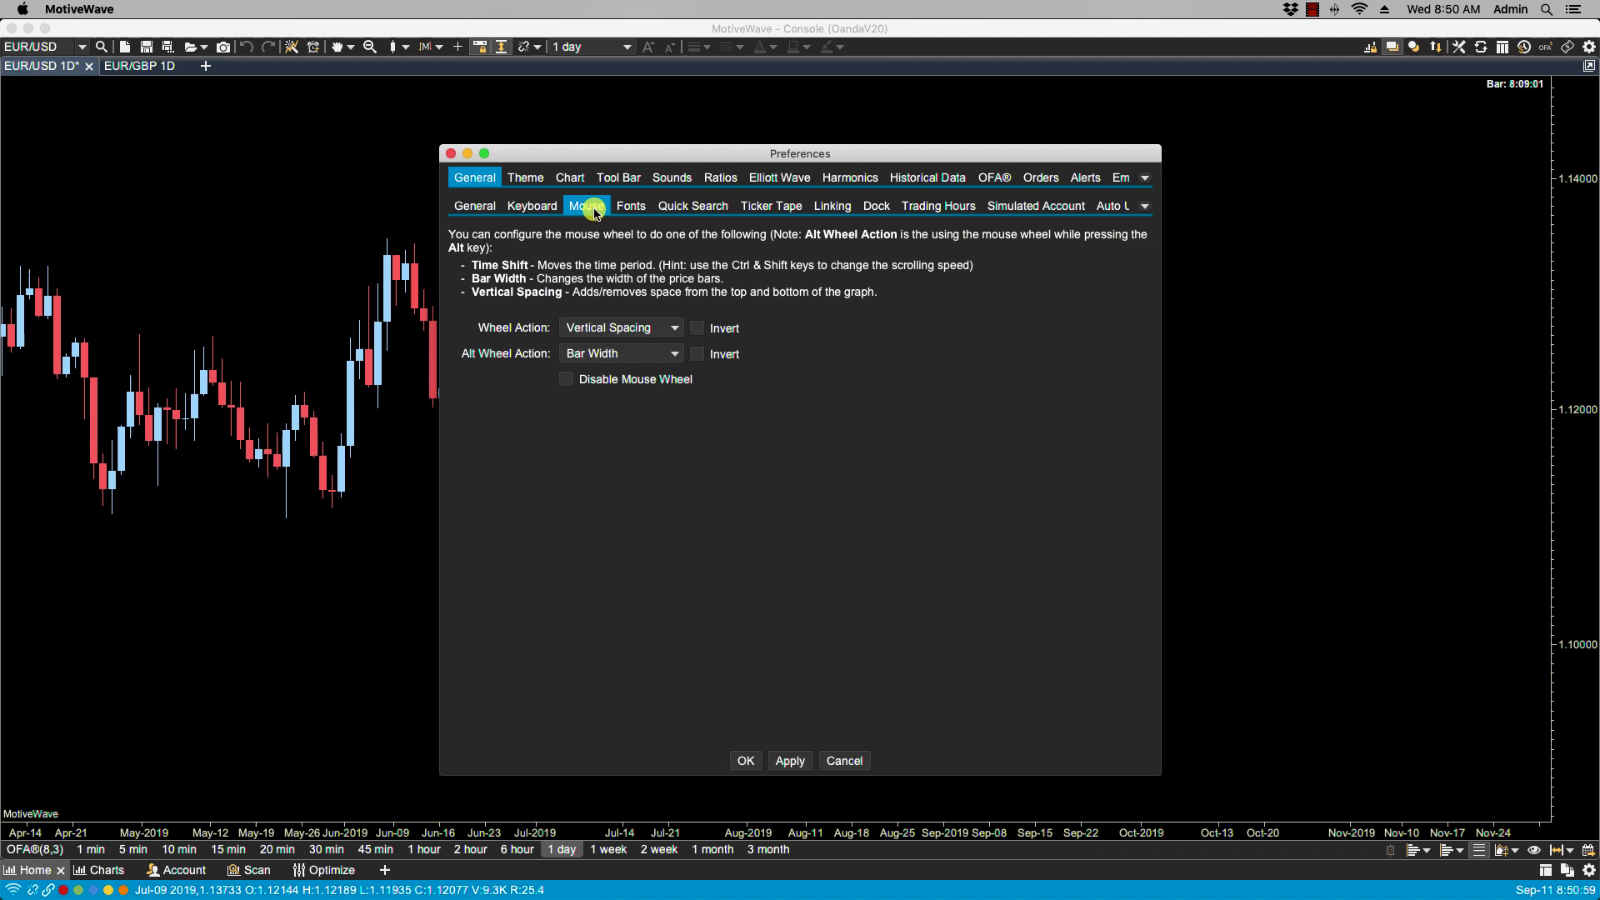
left_click(657, 328)
left_click(626, 348)
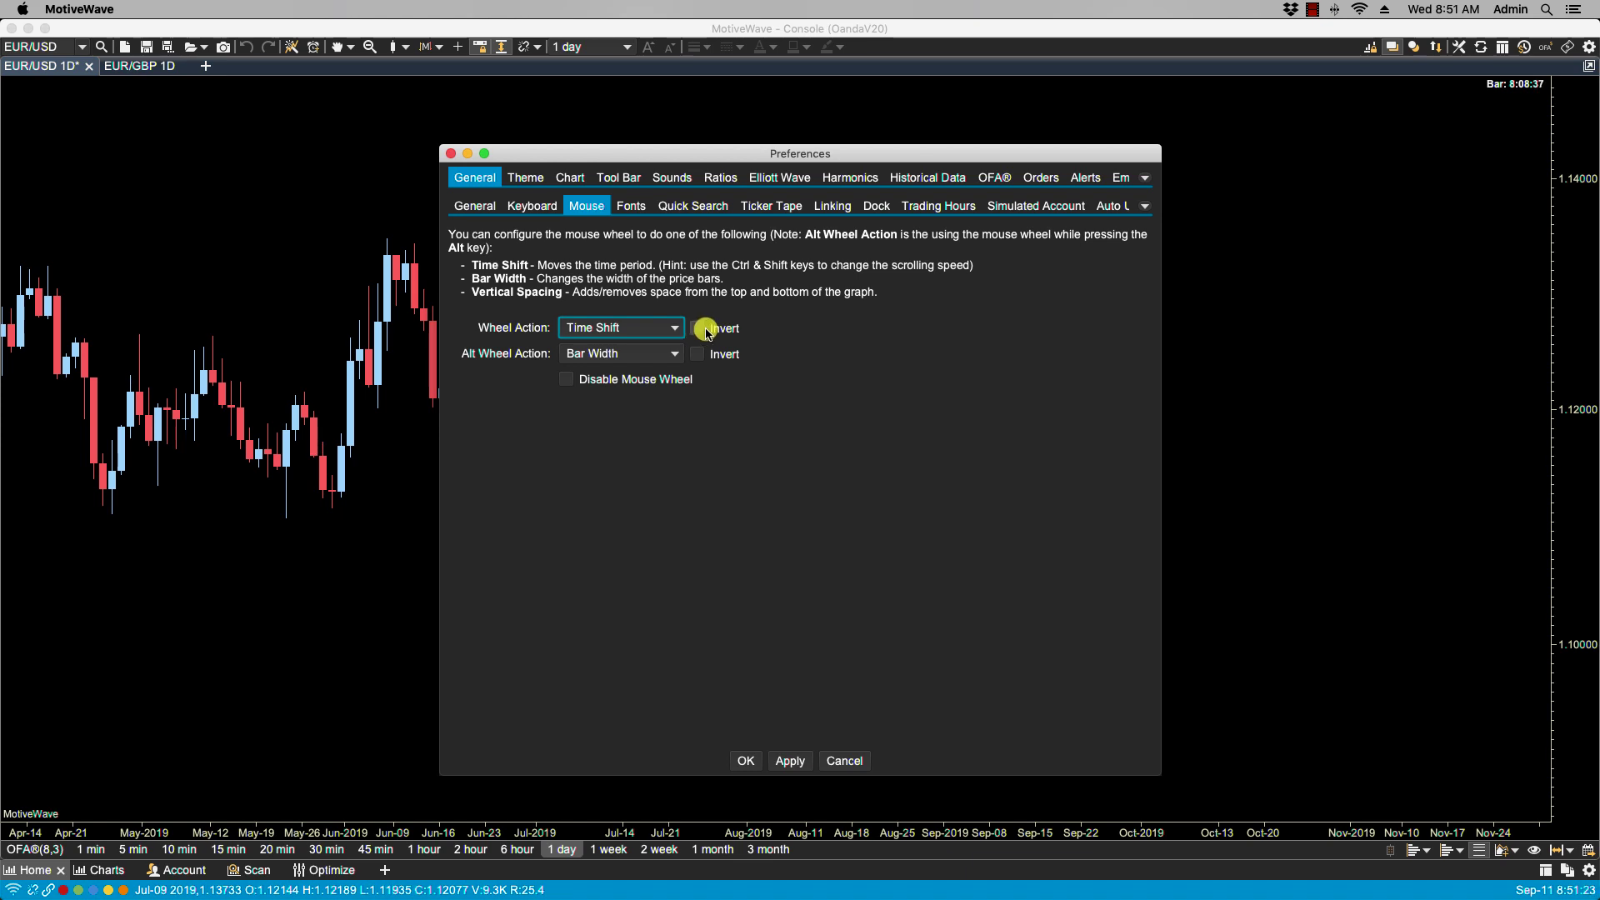
left_click(701, 332)
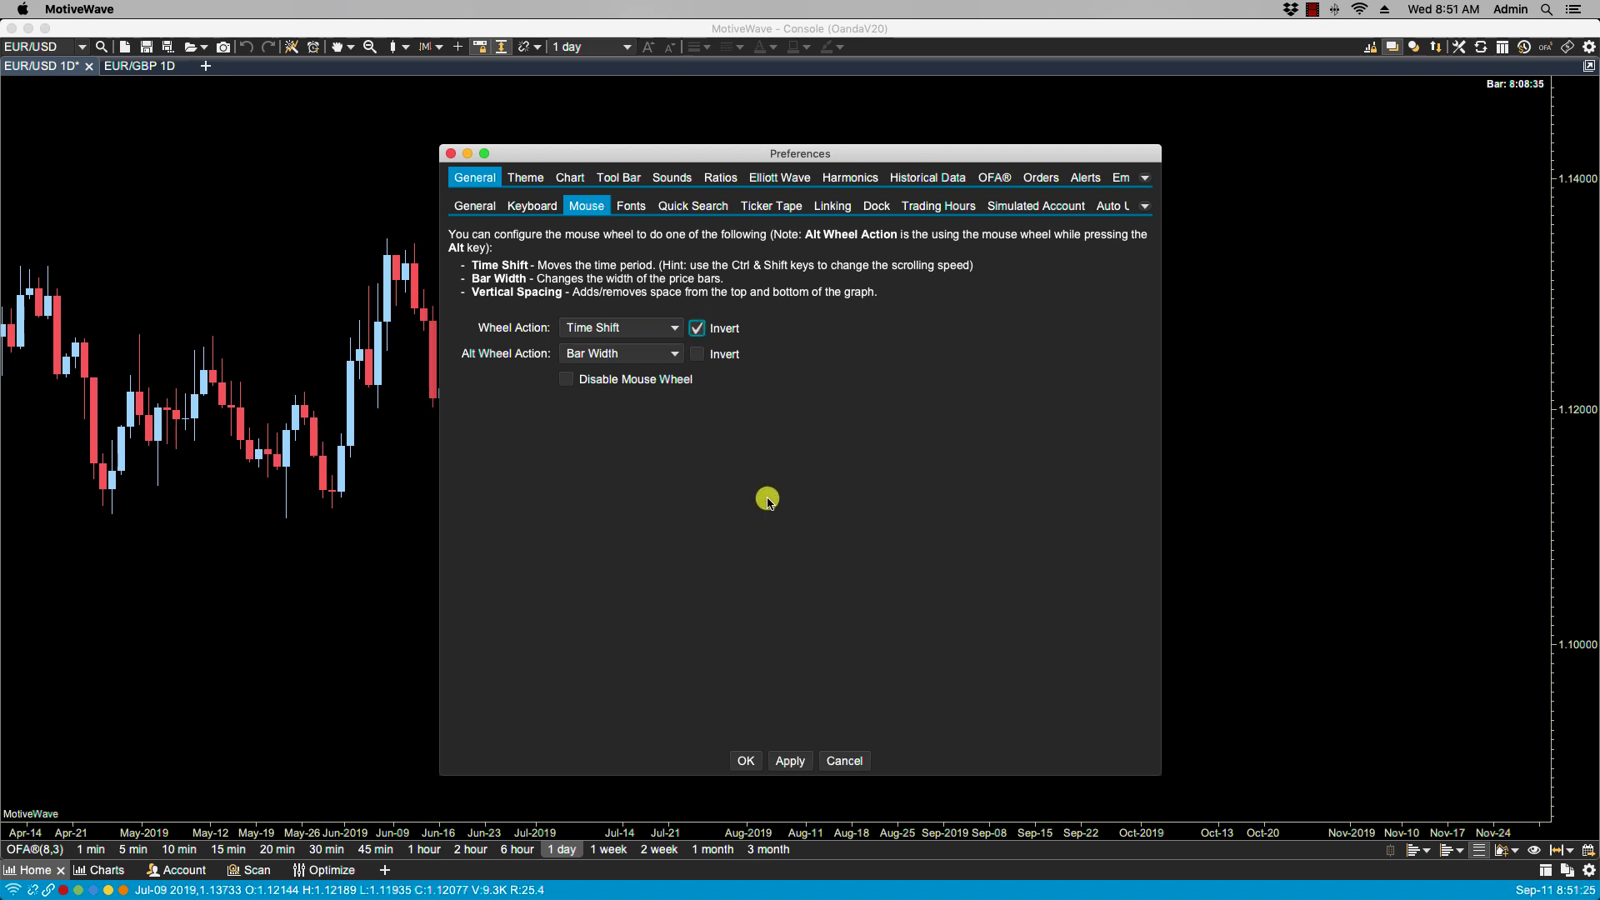
left_click(746, 762)
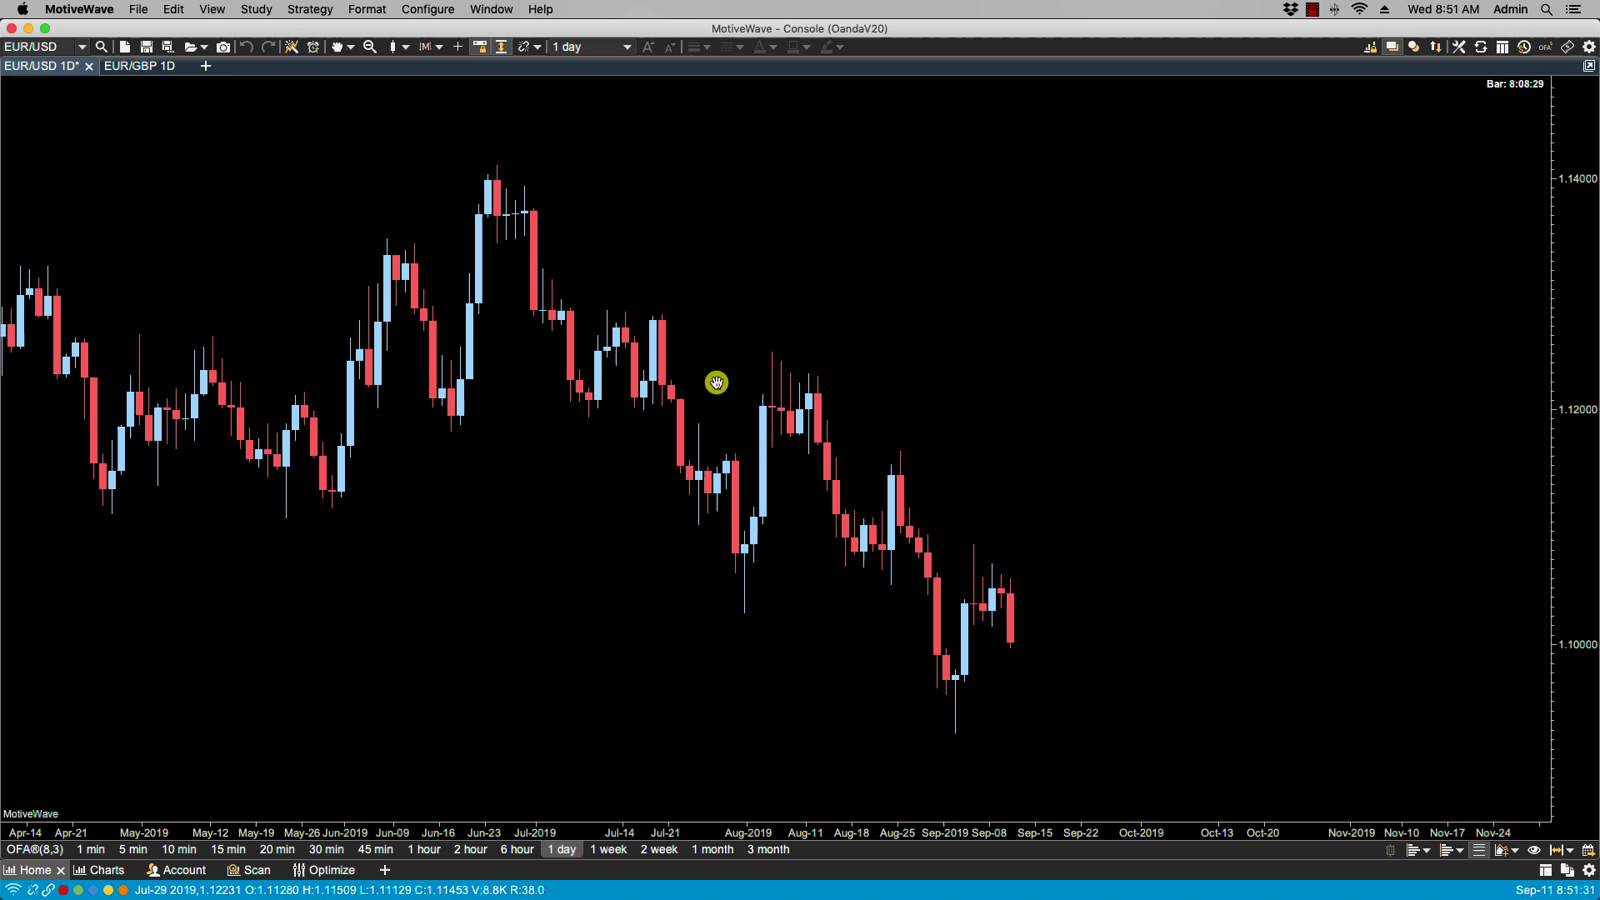
Test the inverted Time Shift wheel action by moving the EUR/USD chart back and forward in time.
scroll(717, 382, "left", 3)
scroll(717, 382, "left", 4)
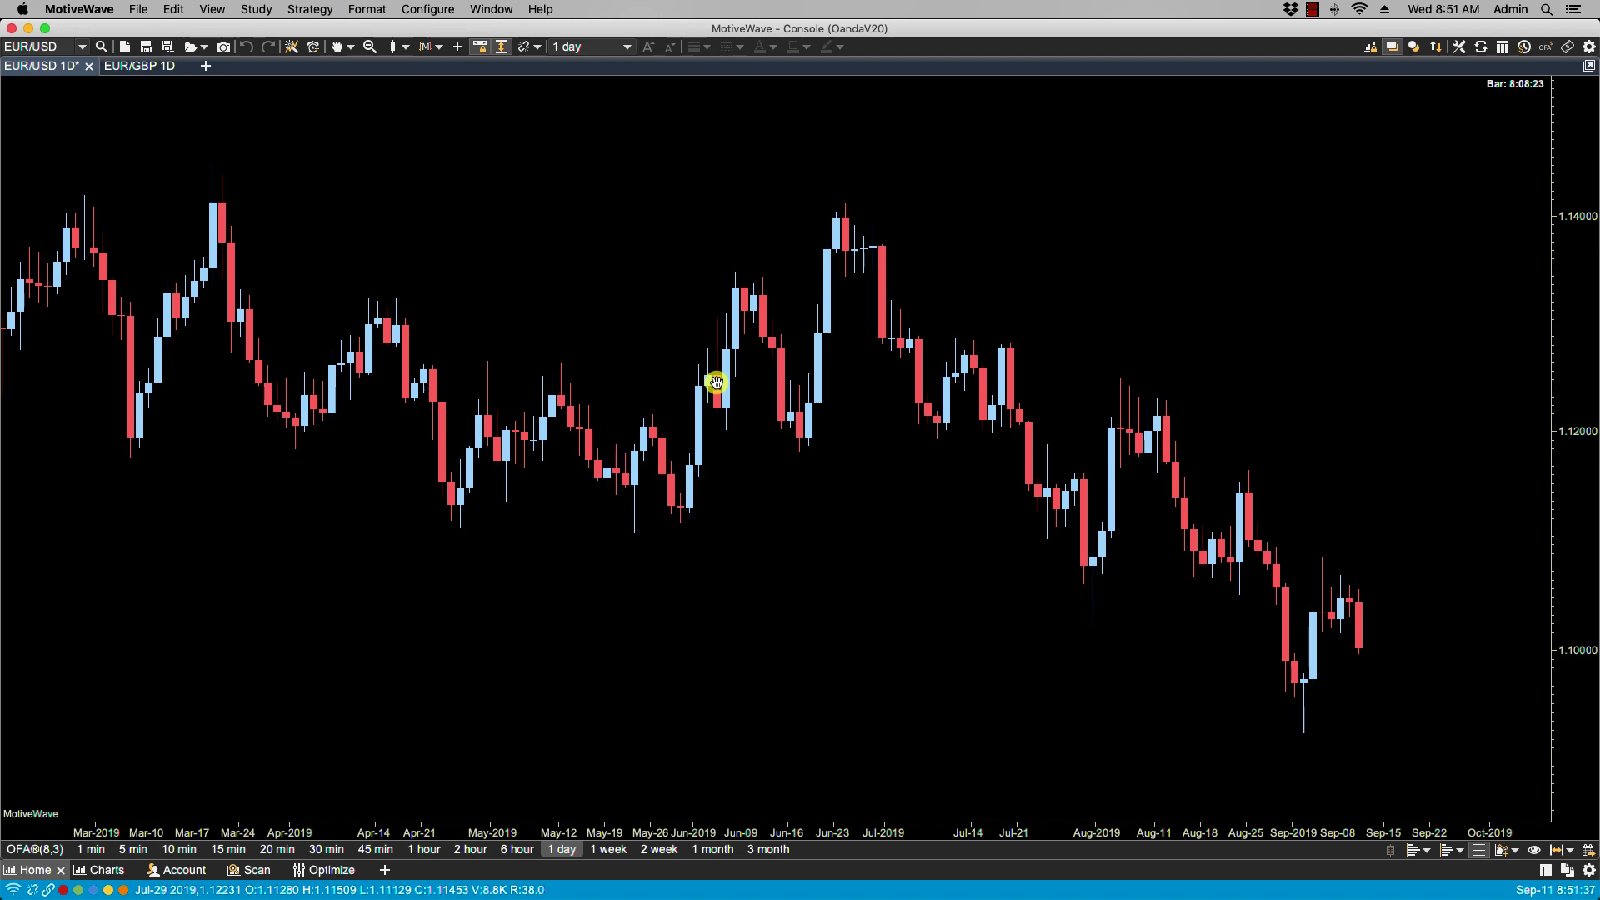
scroll(717, 382, "right", 5)
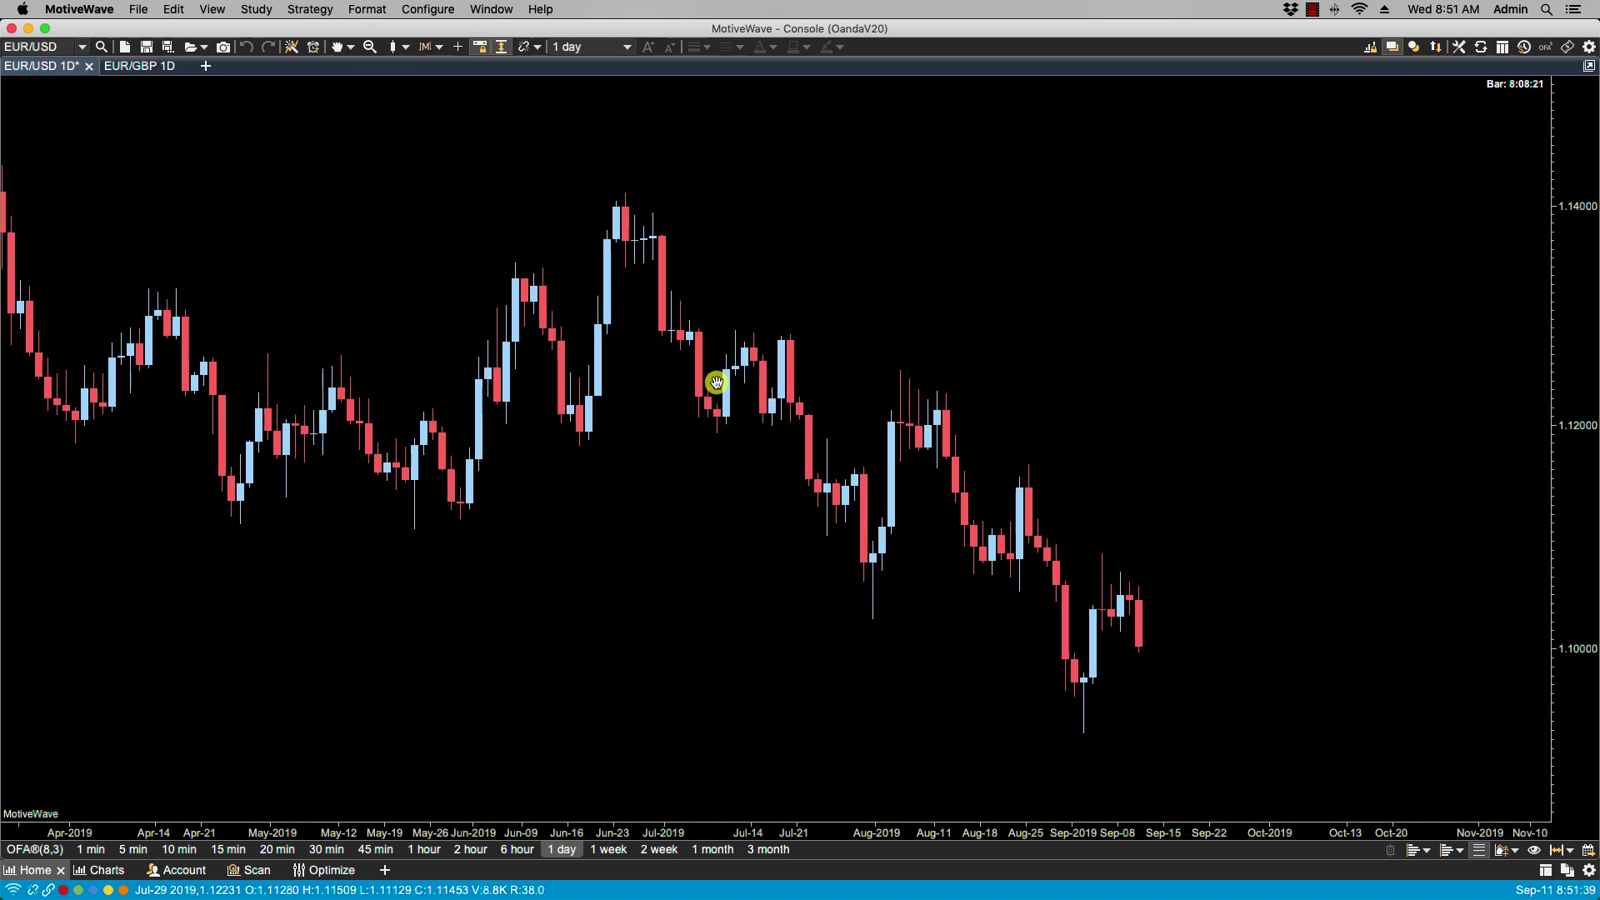
scroll(717, 383, "right", 7)
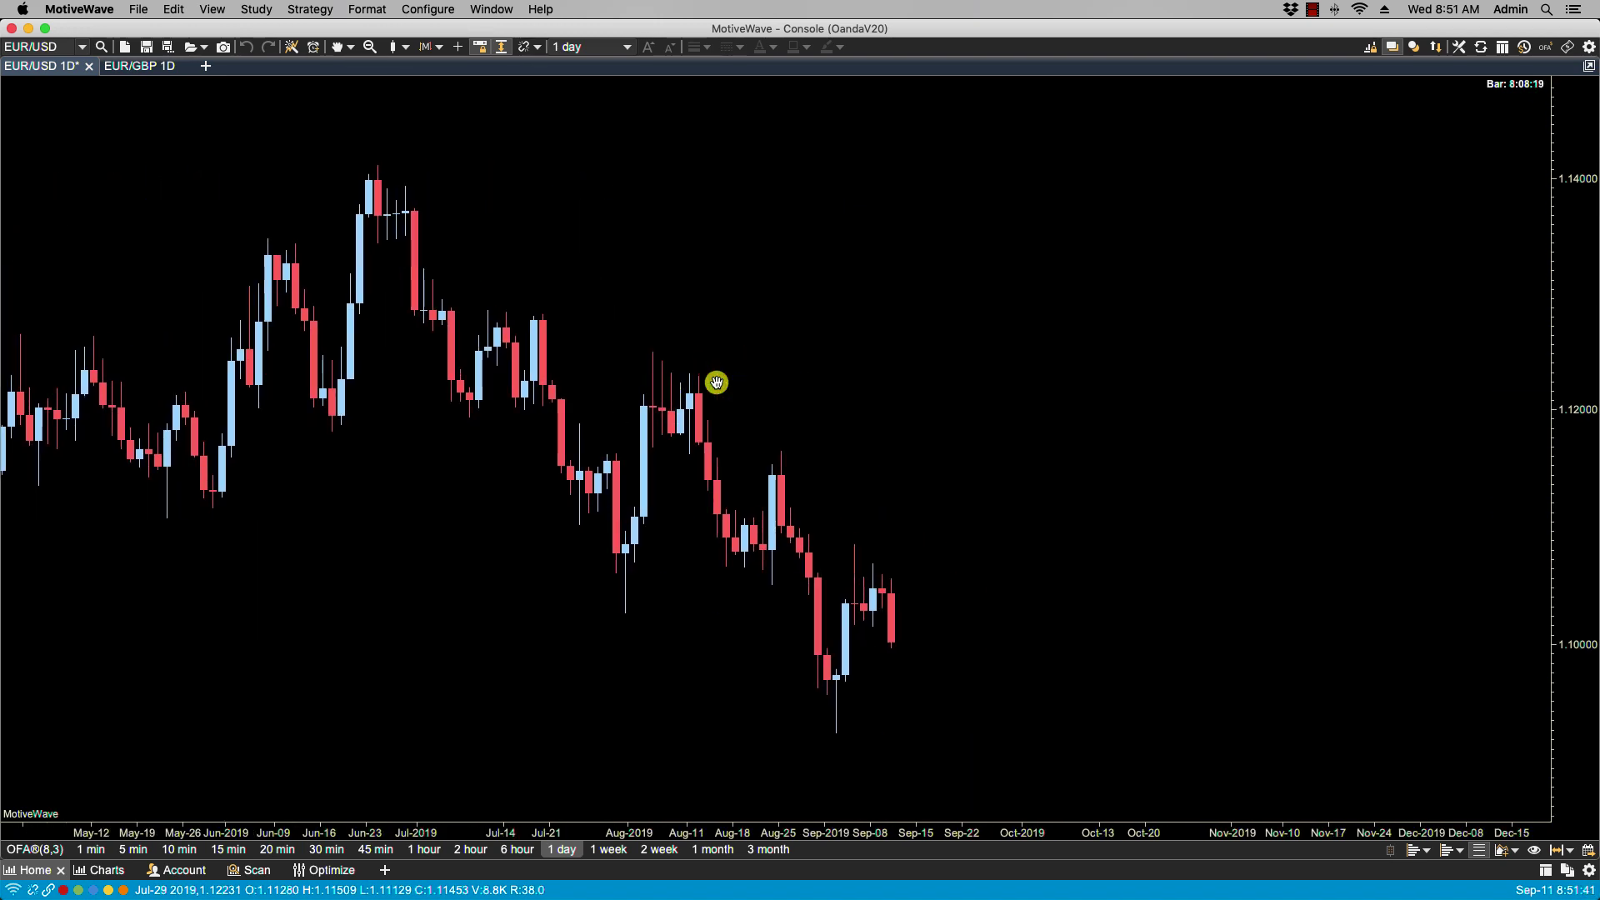
scroll(717, 383, "left", 2)
scroll(717, 383, "left", 2)
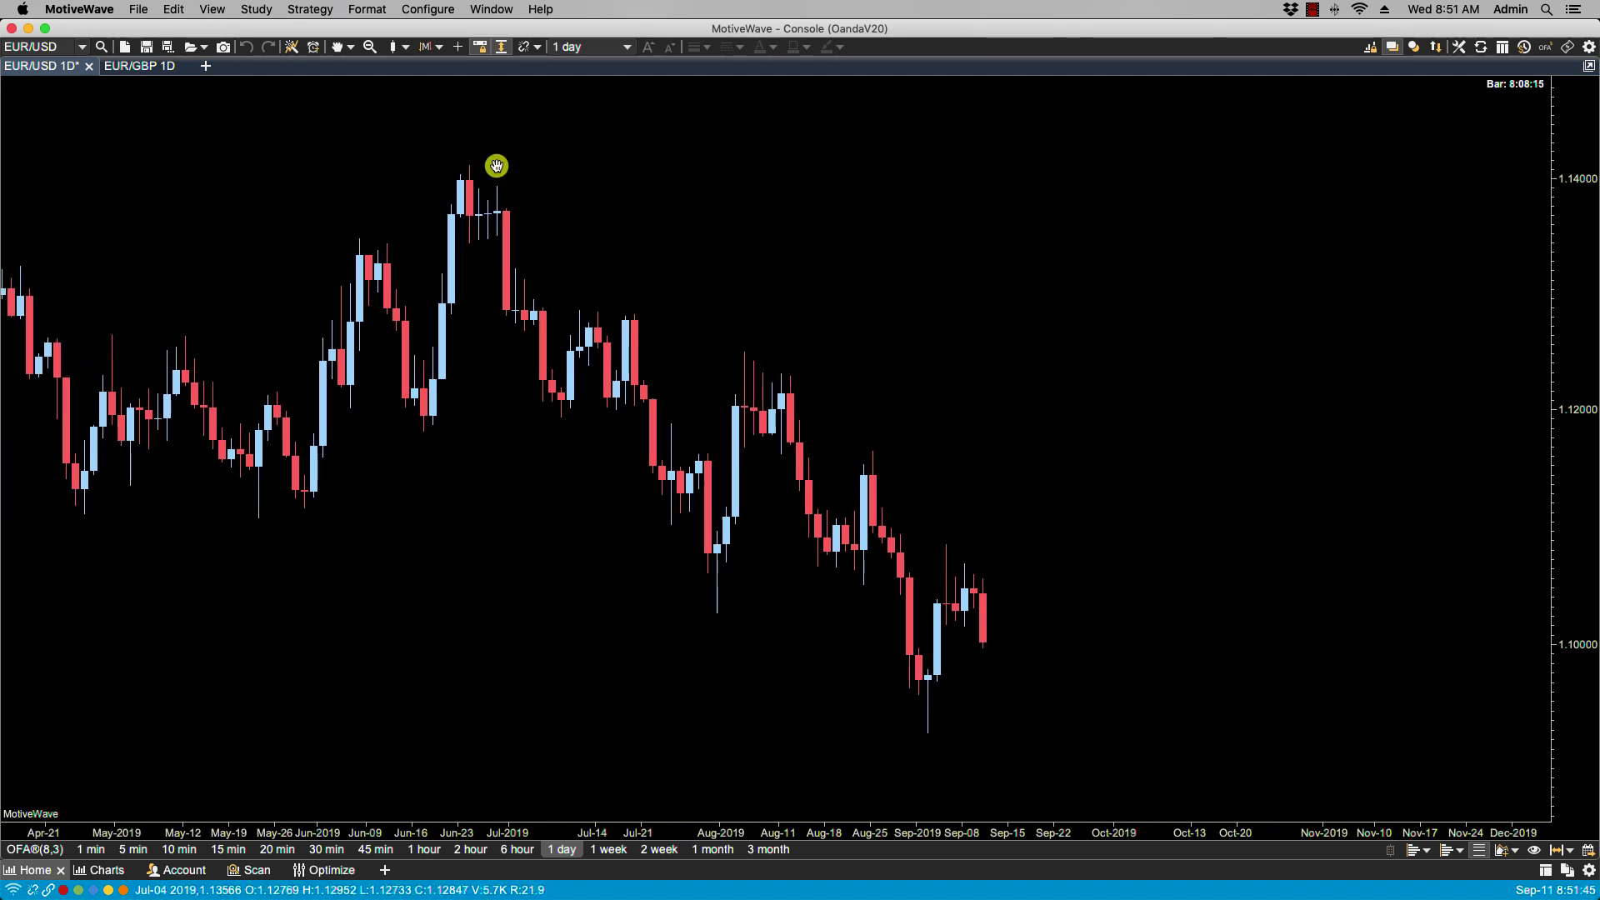
Turn off Invert for the Time Shift wheel action, enable Disable Mouse Wheel, and save the Mouse preferences.
left_click(428, 9)
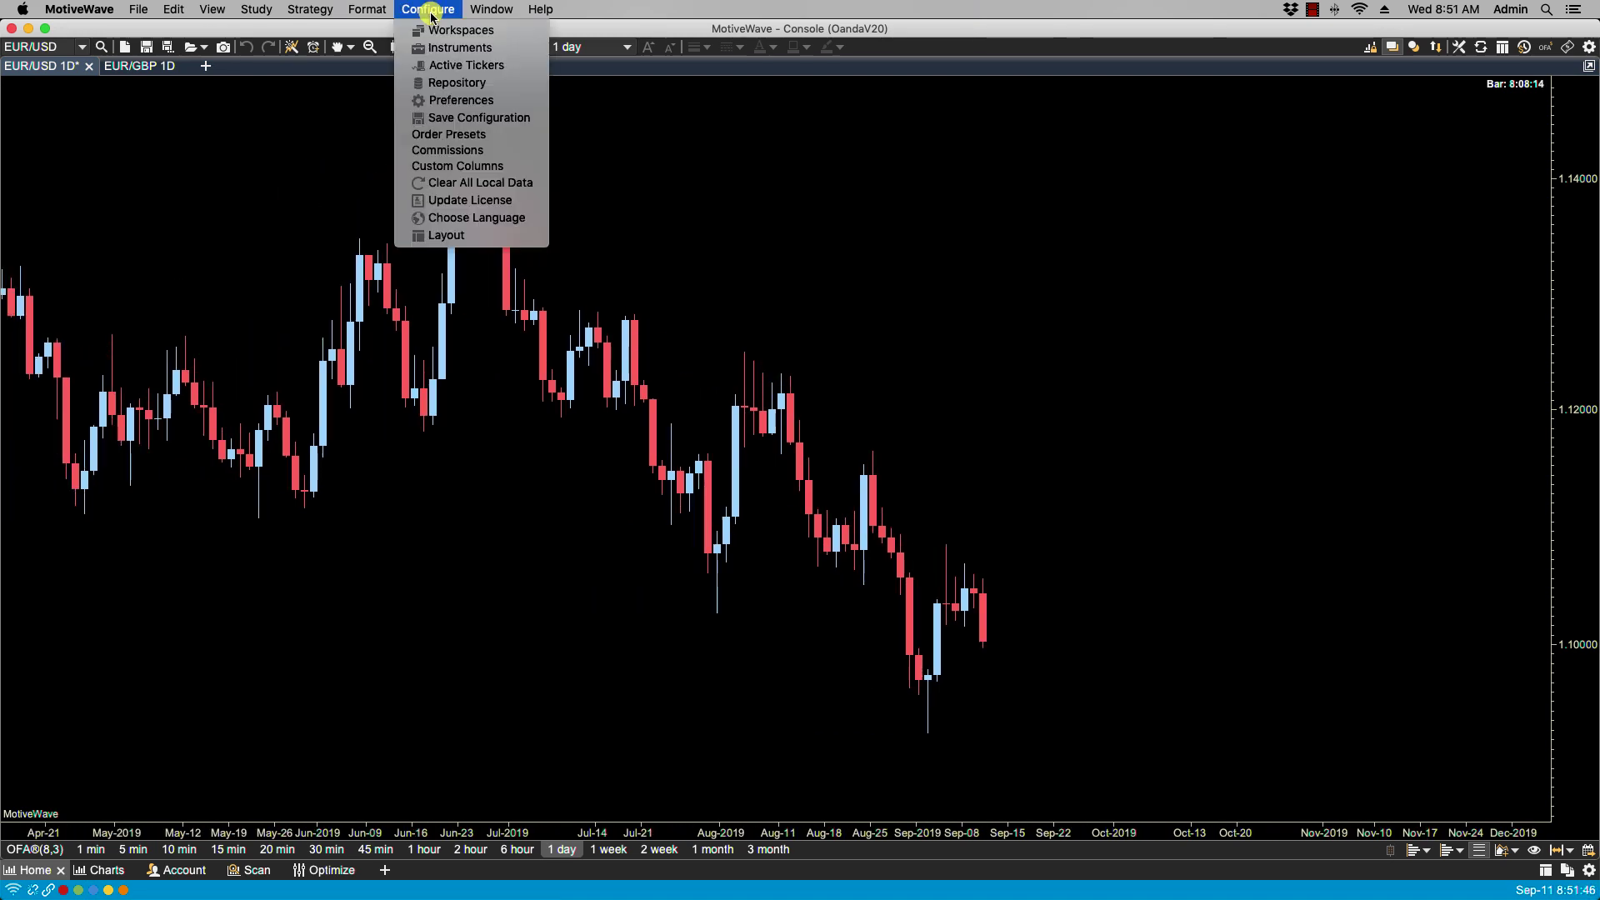
left_click(442, 100)
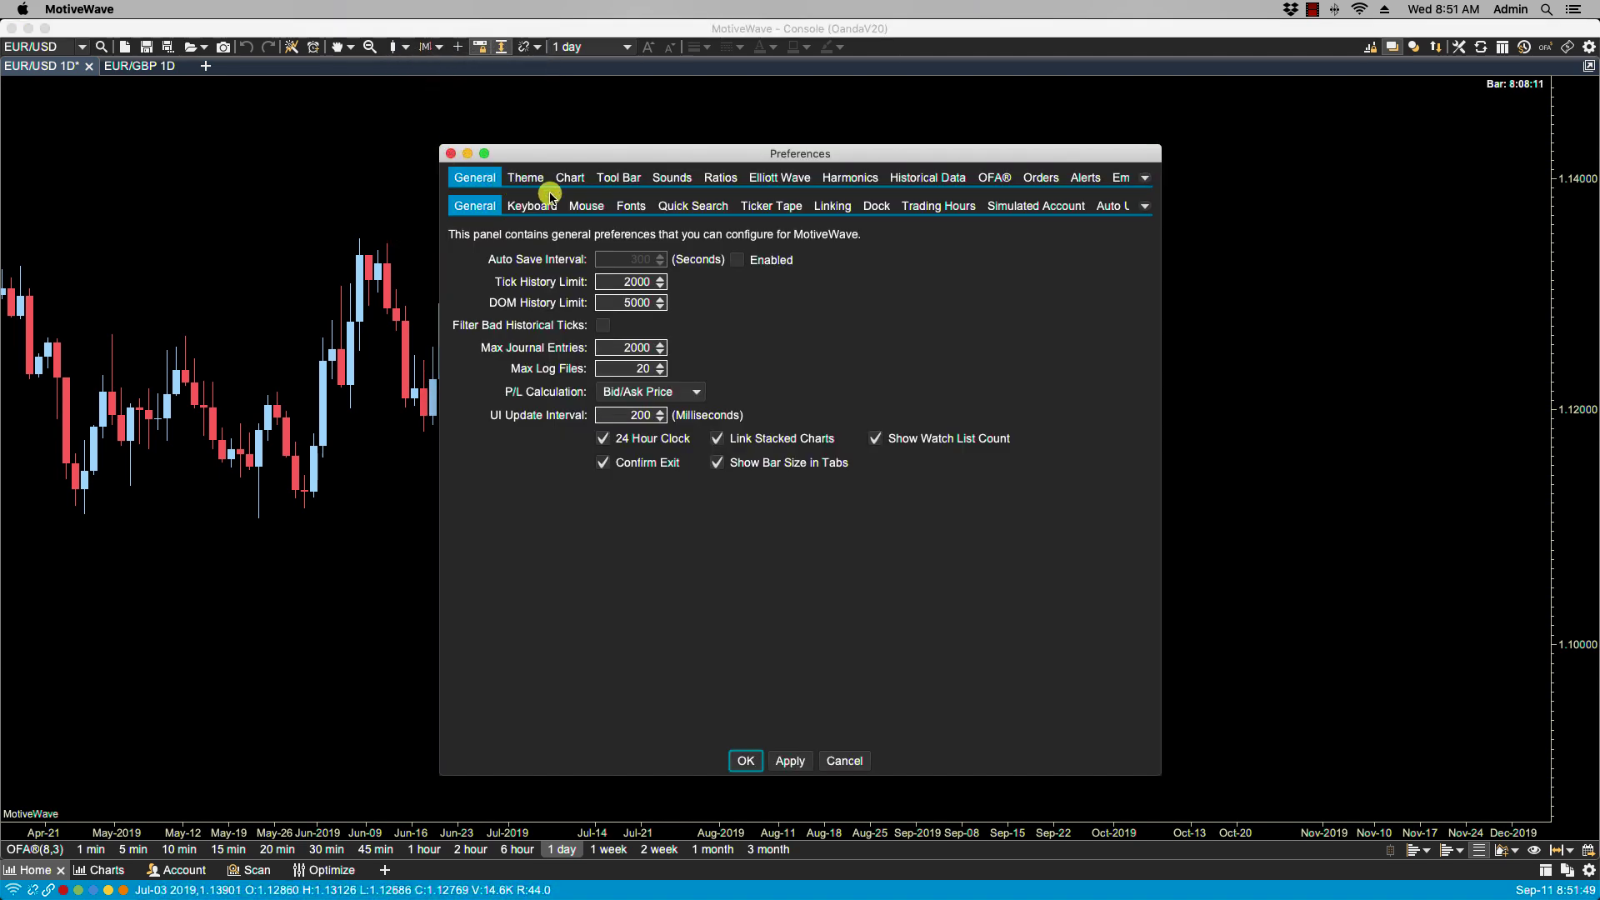
left_click(586, 205)
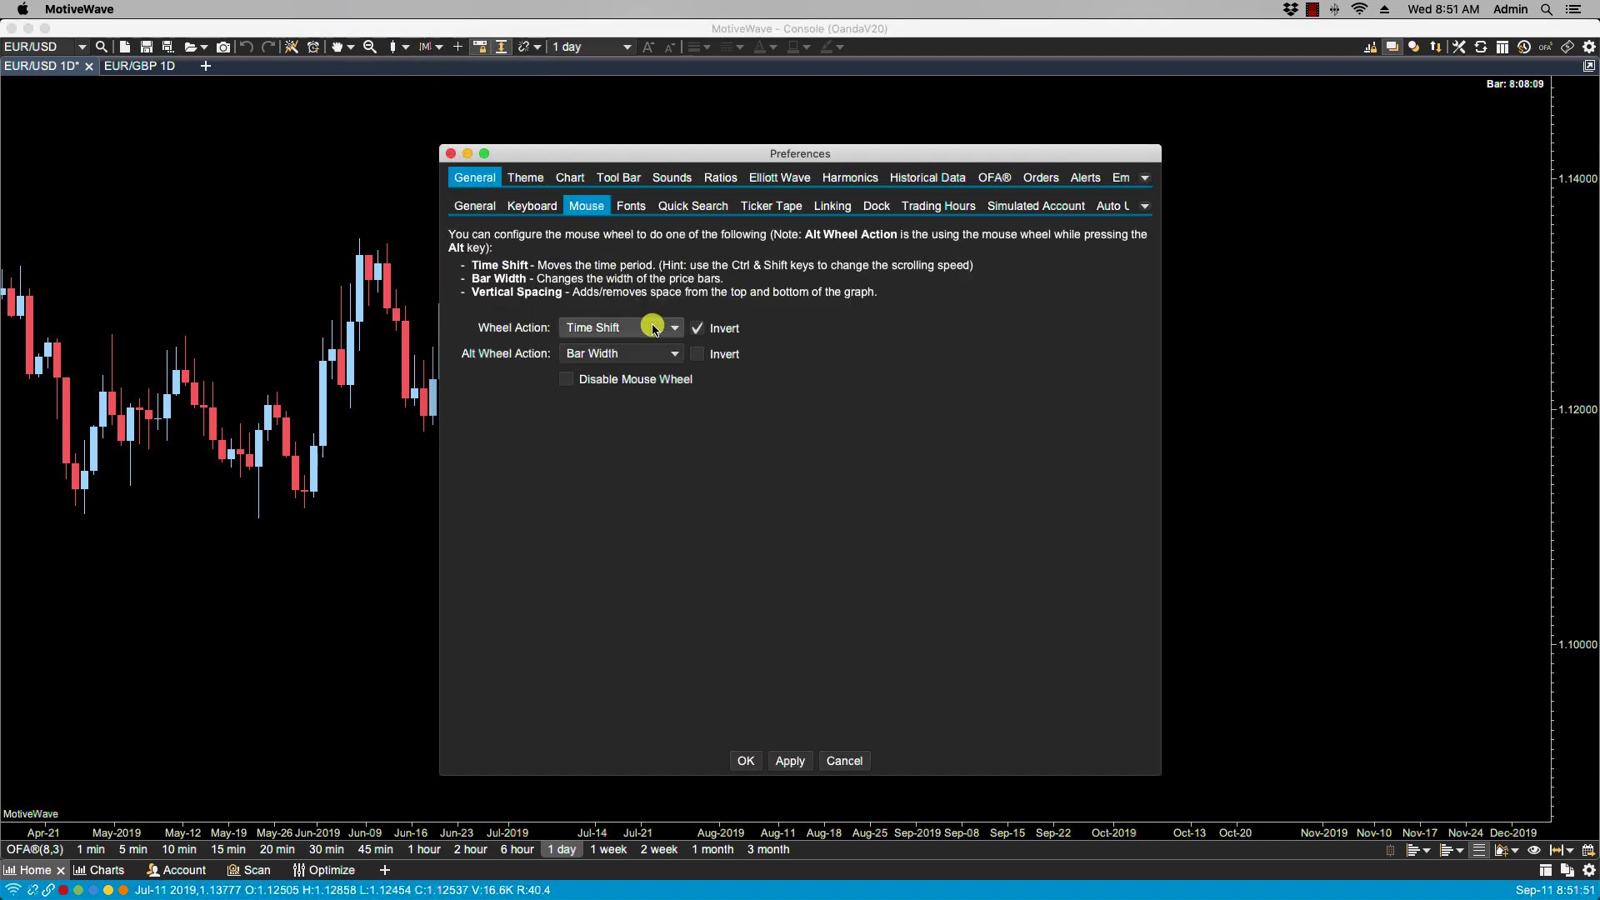
left_click(648, 327)
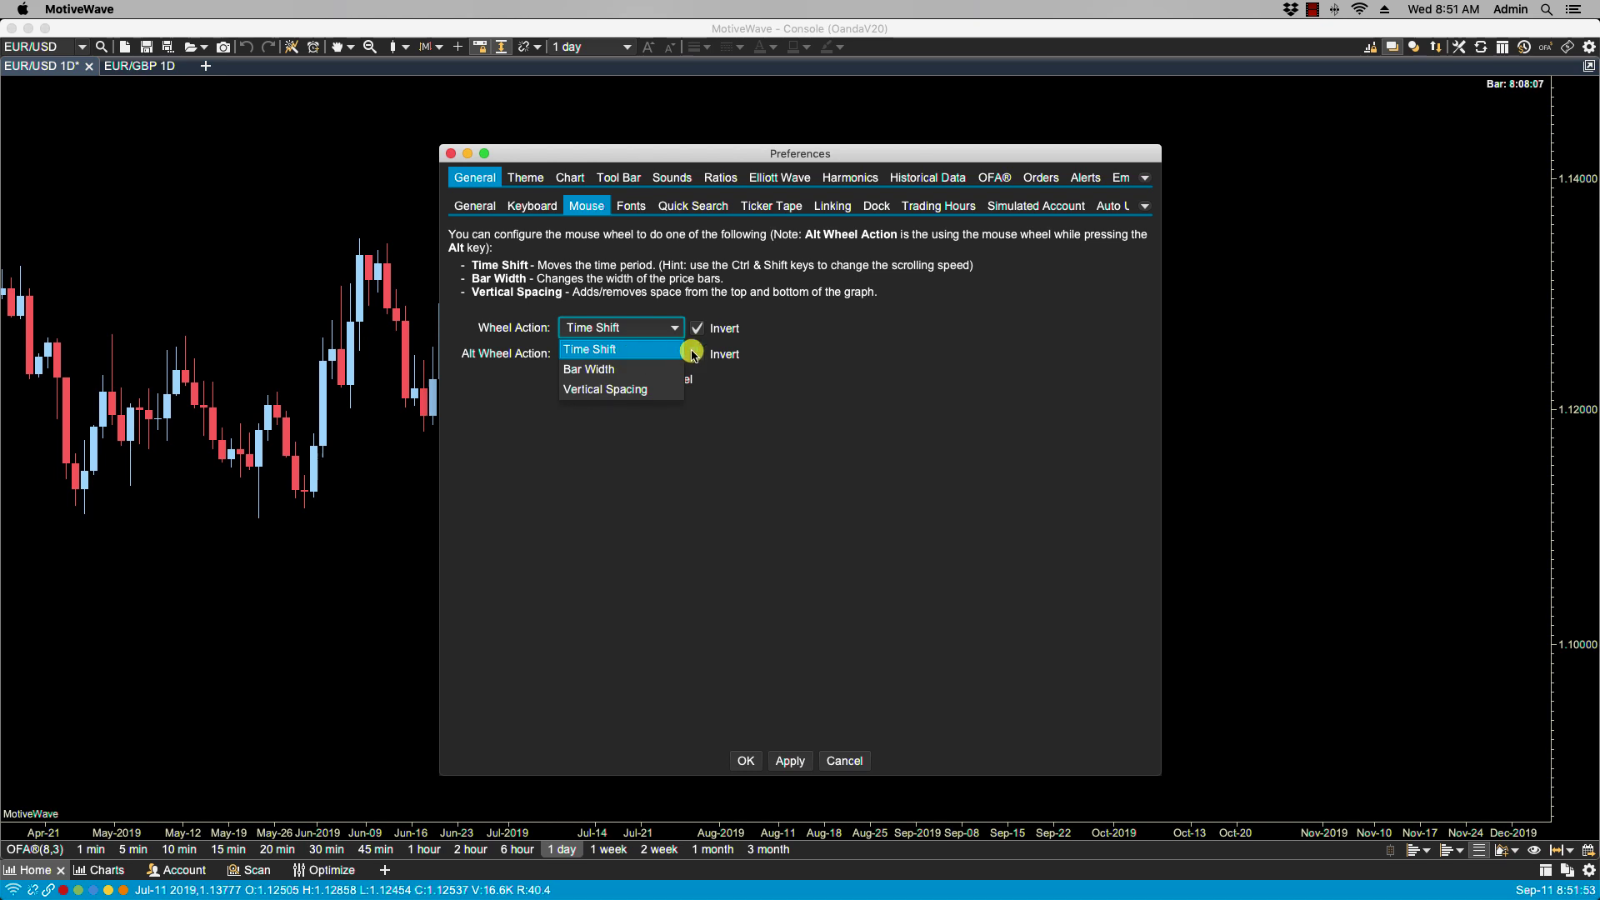
left_click(771, 333)
left_click(697, 330)
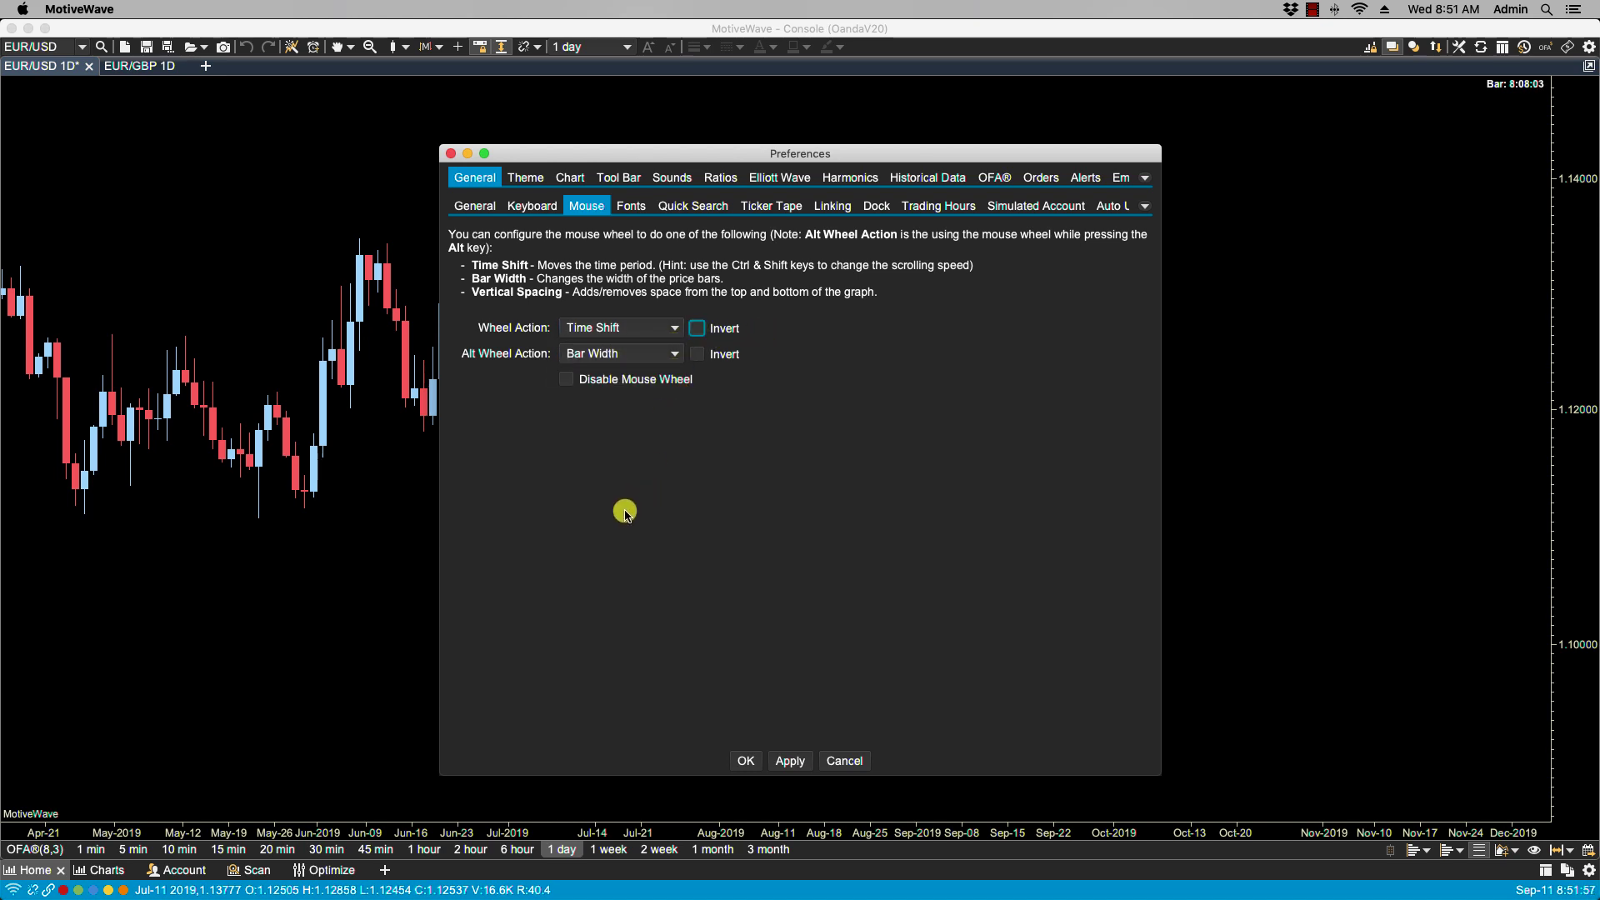
left_click(567, 380)
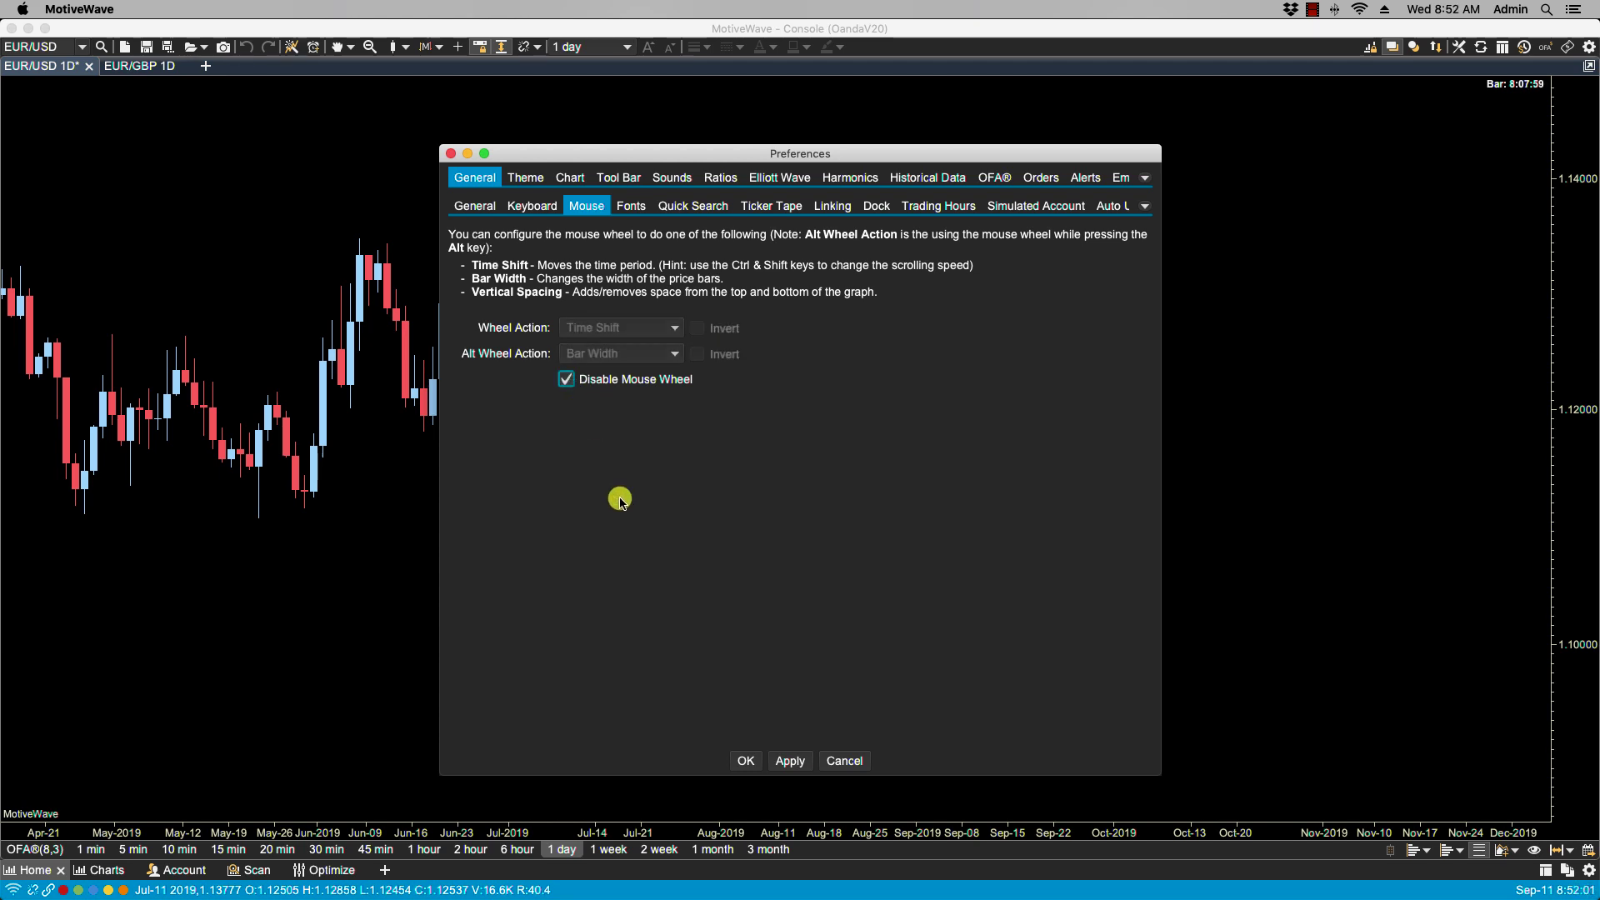
left_click(745, 761)
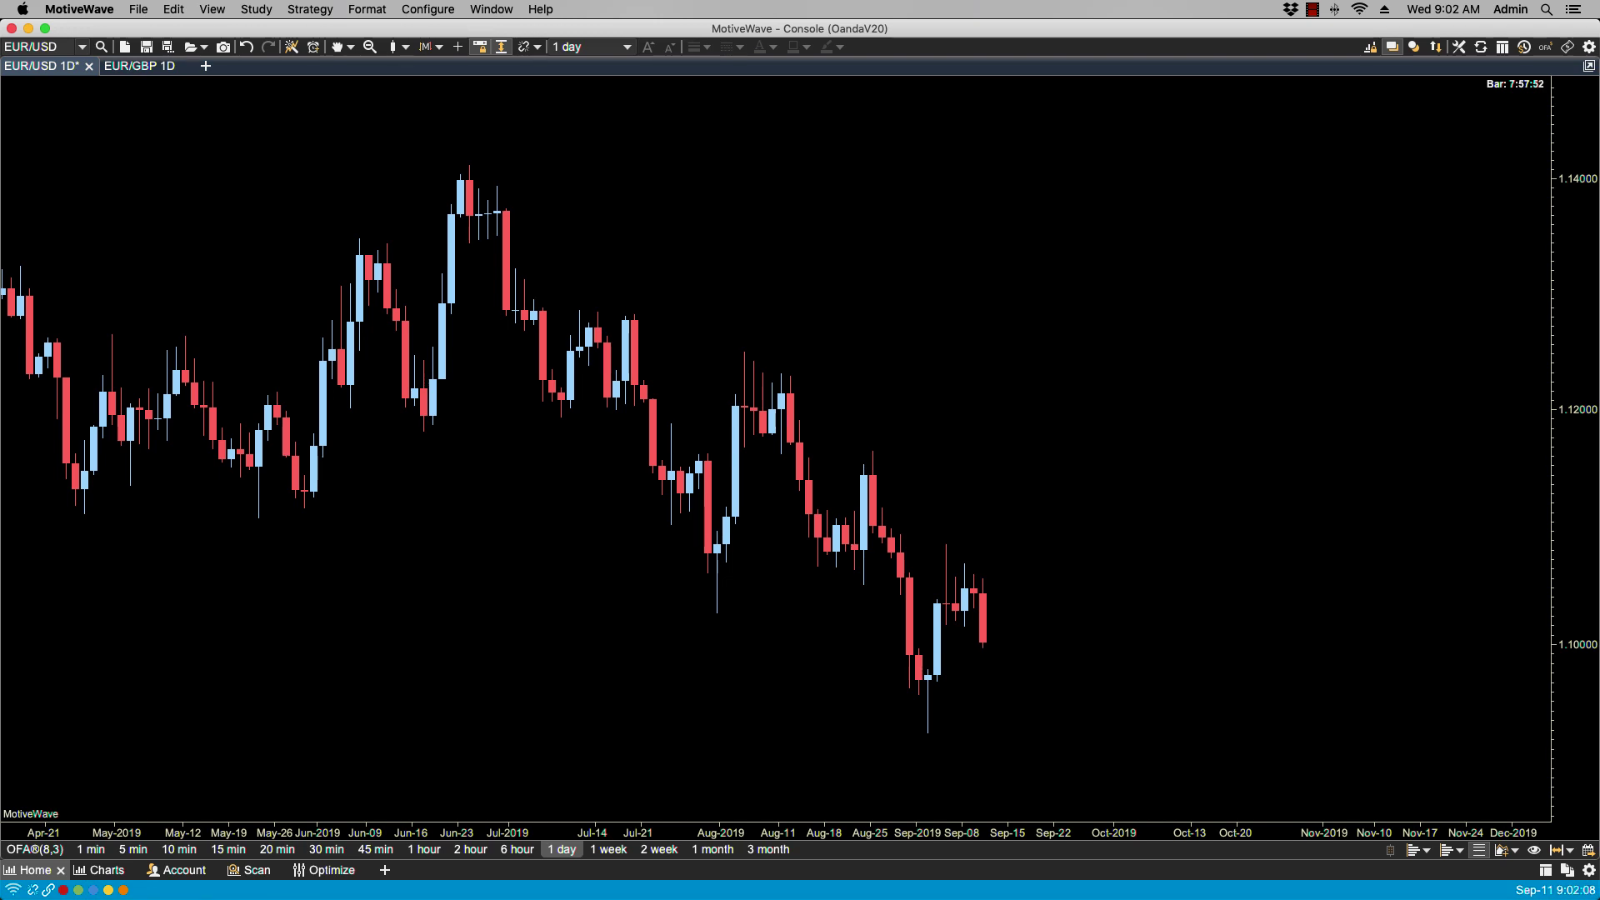
Examine the Shift + Click, Cmd + Click and Cmd + Alt + Click actions in the Chart Settings preferences.
left_click(428, 9)
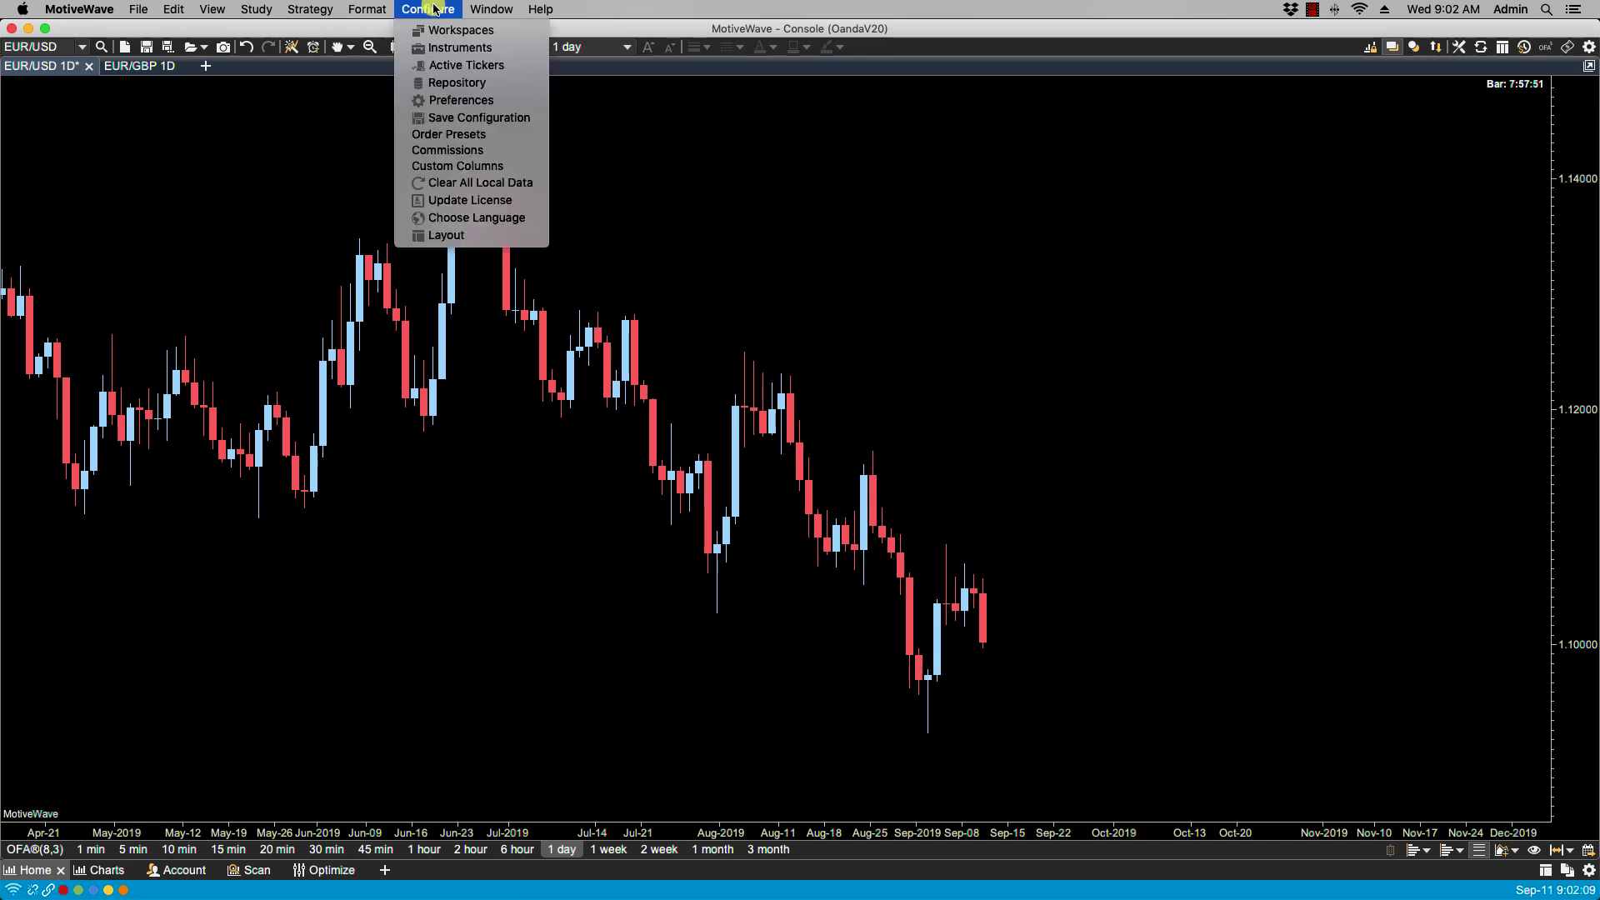
left_click(450, 100)
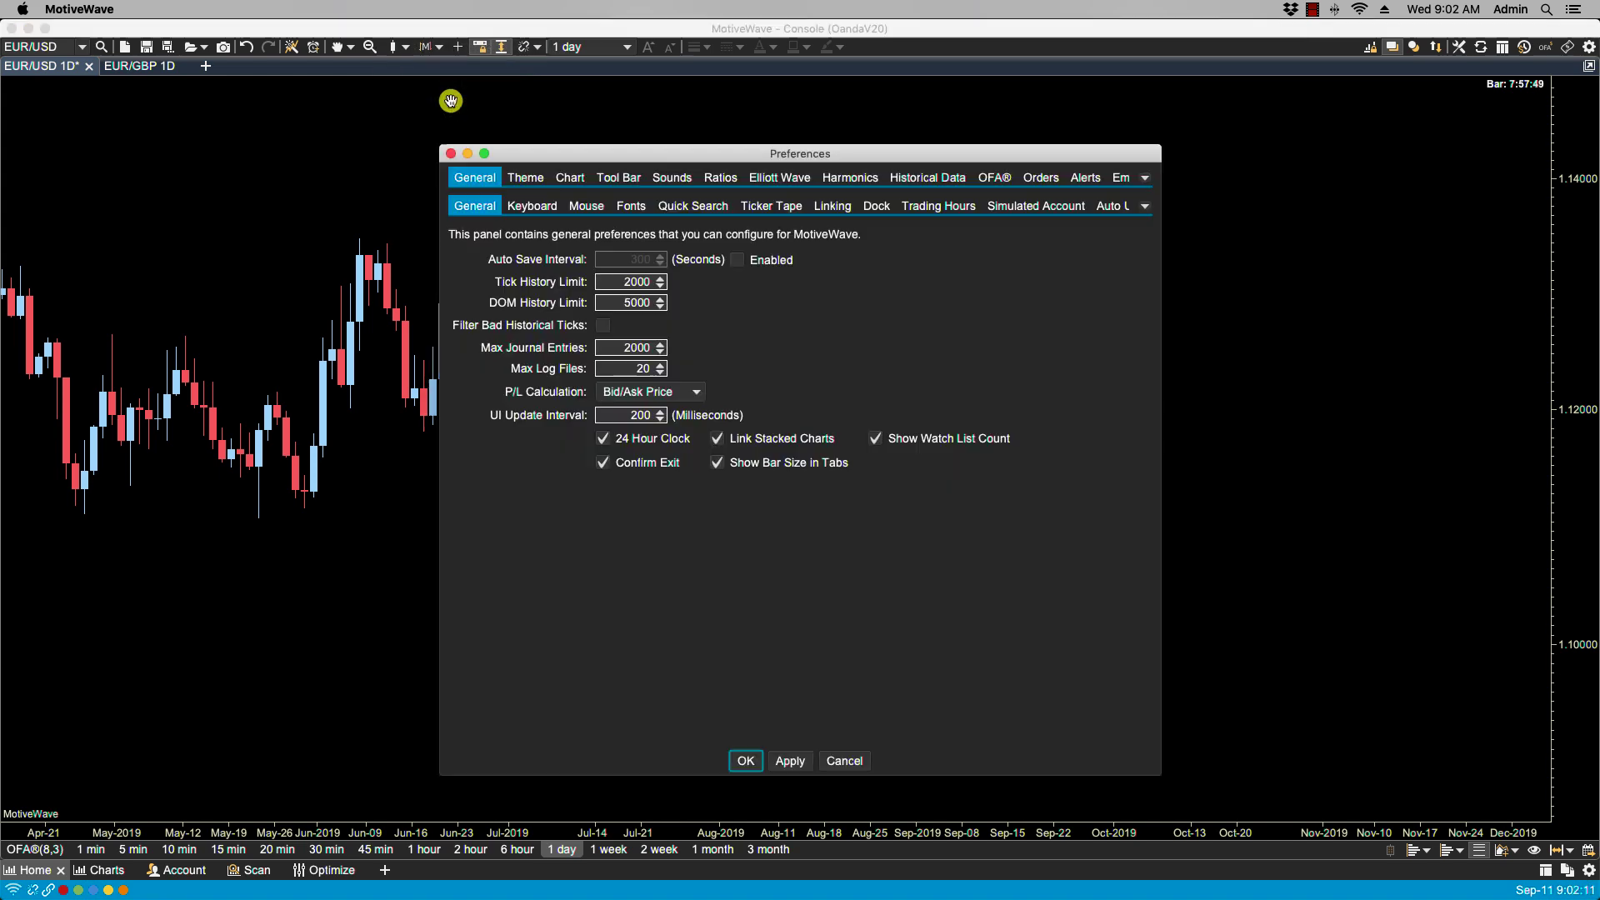
left_click(559, 180)
left_click(498, 208)
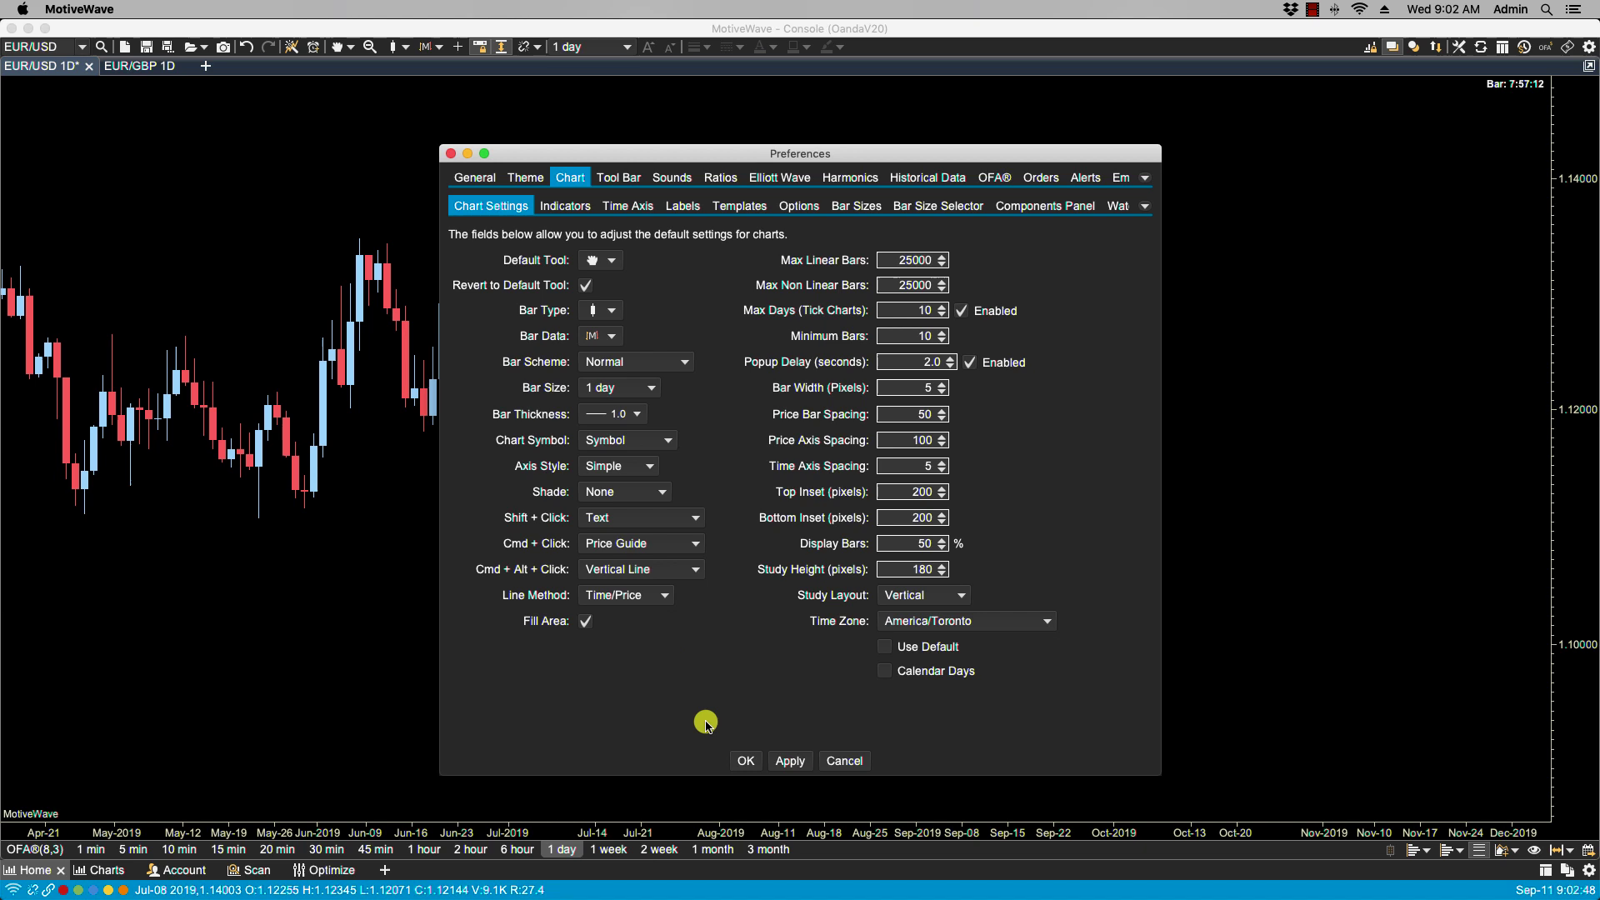
left_click(741, 761)
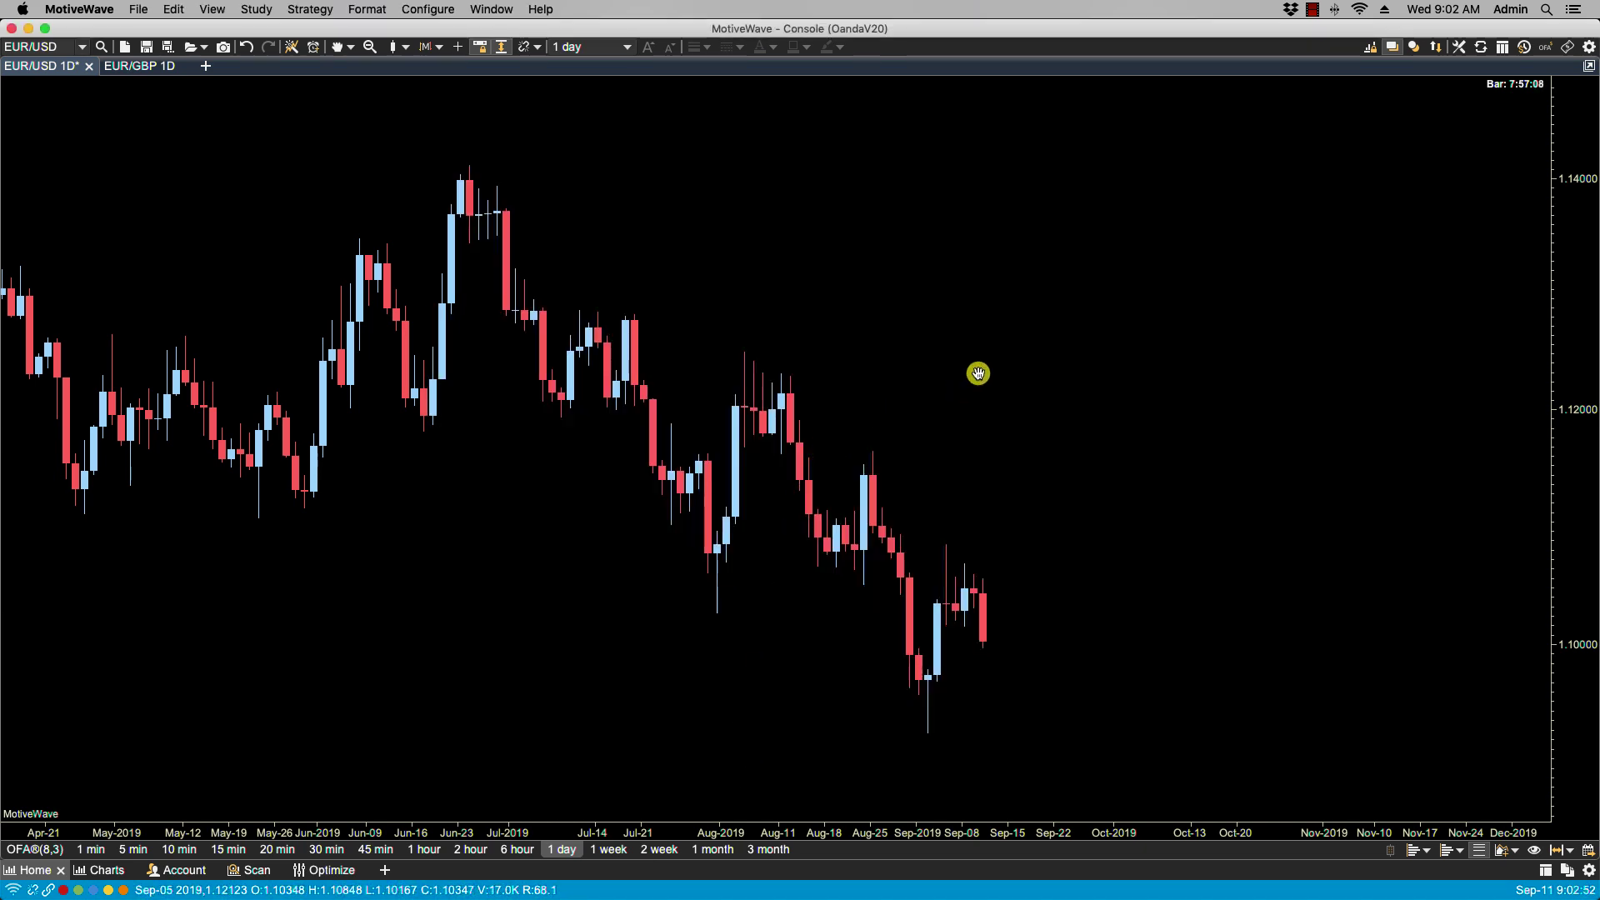
Test the click actions on the EUR/USD chart by adding the text "text box", a price guide at about 1.125 and a vertical line near Oct-2019.
type("text box")
key("Return")
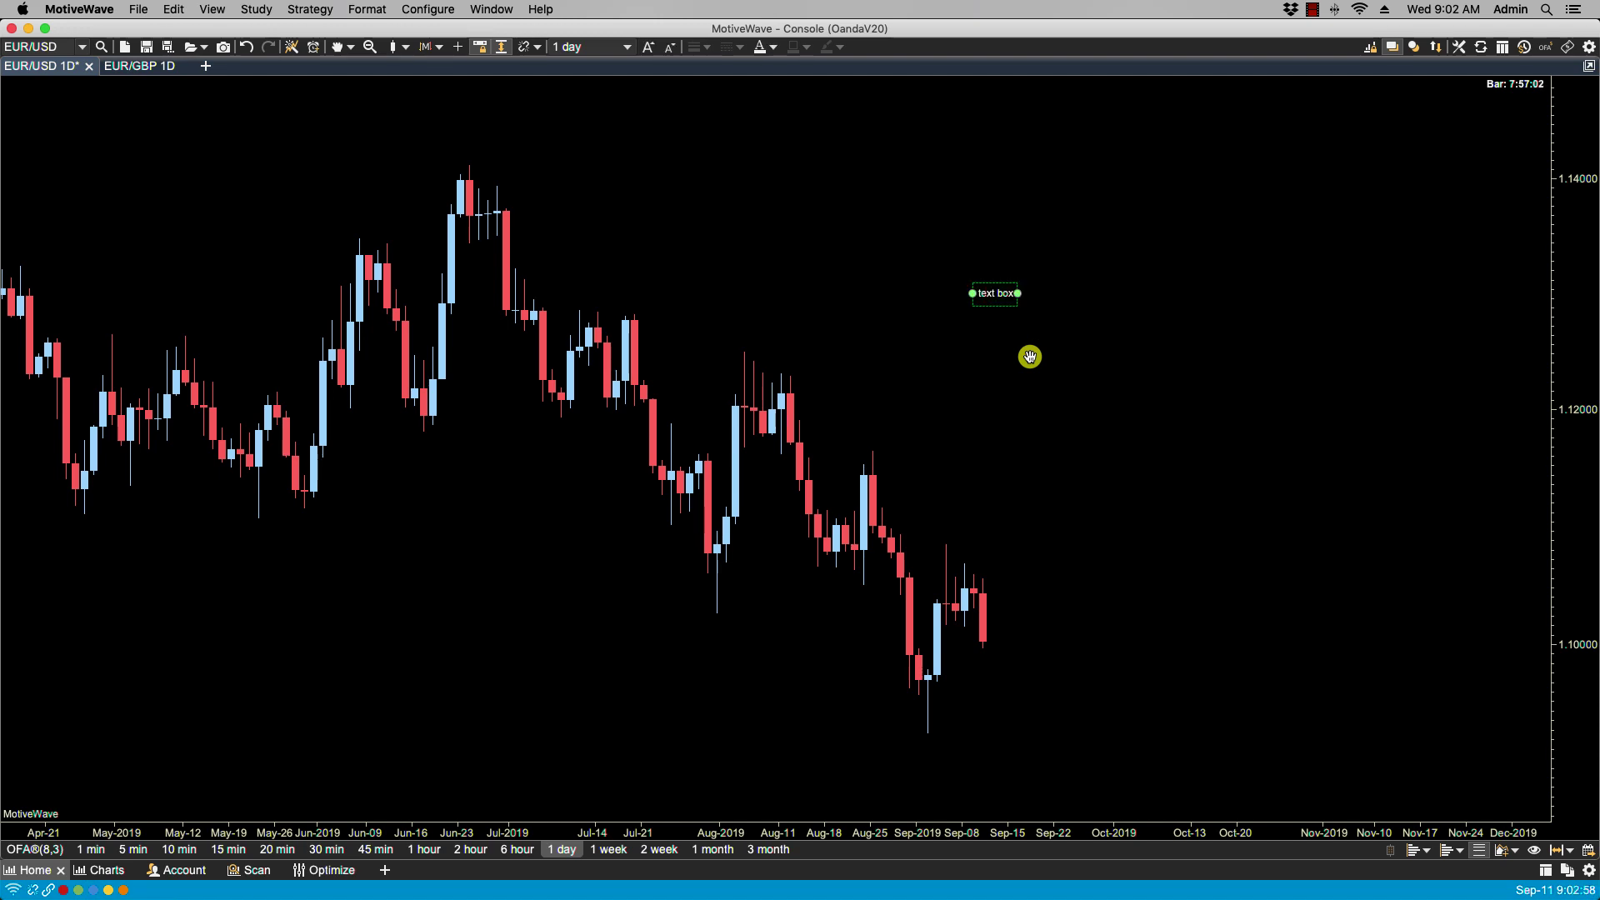
left_click(1118, 347)
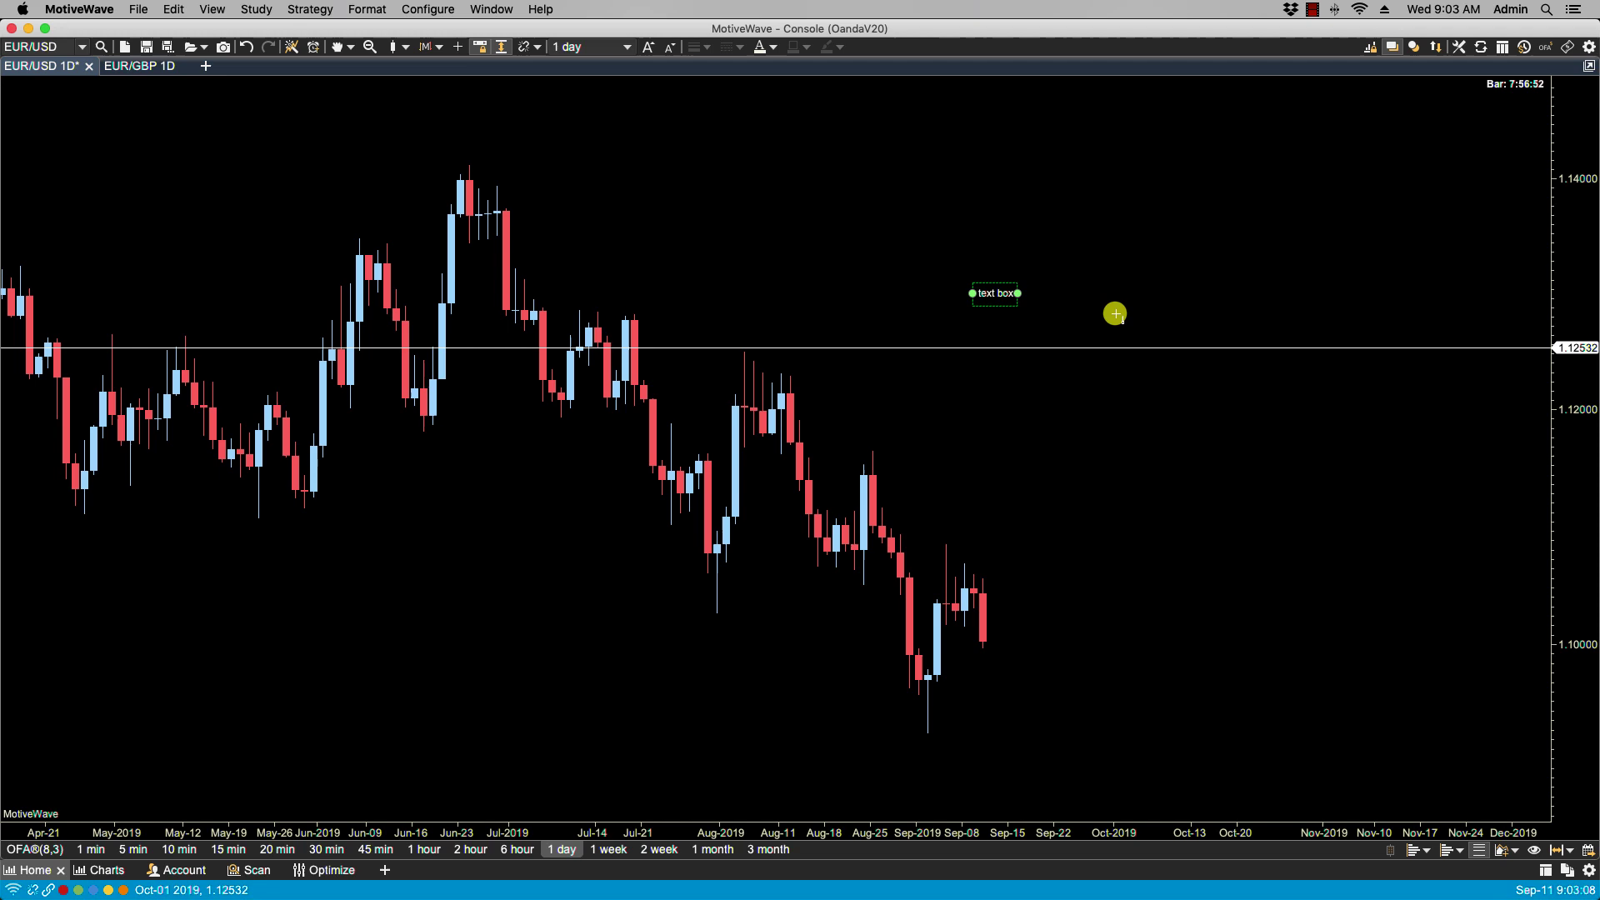
left_click(1123, 272)
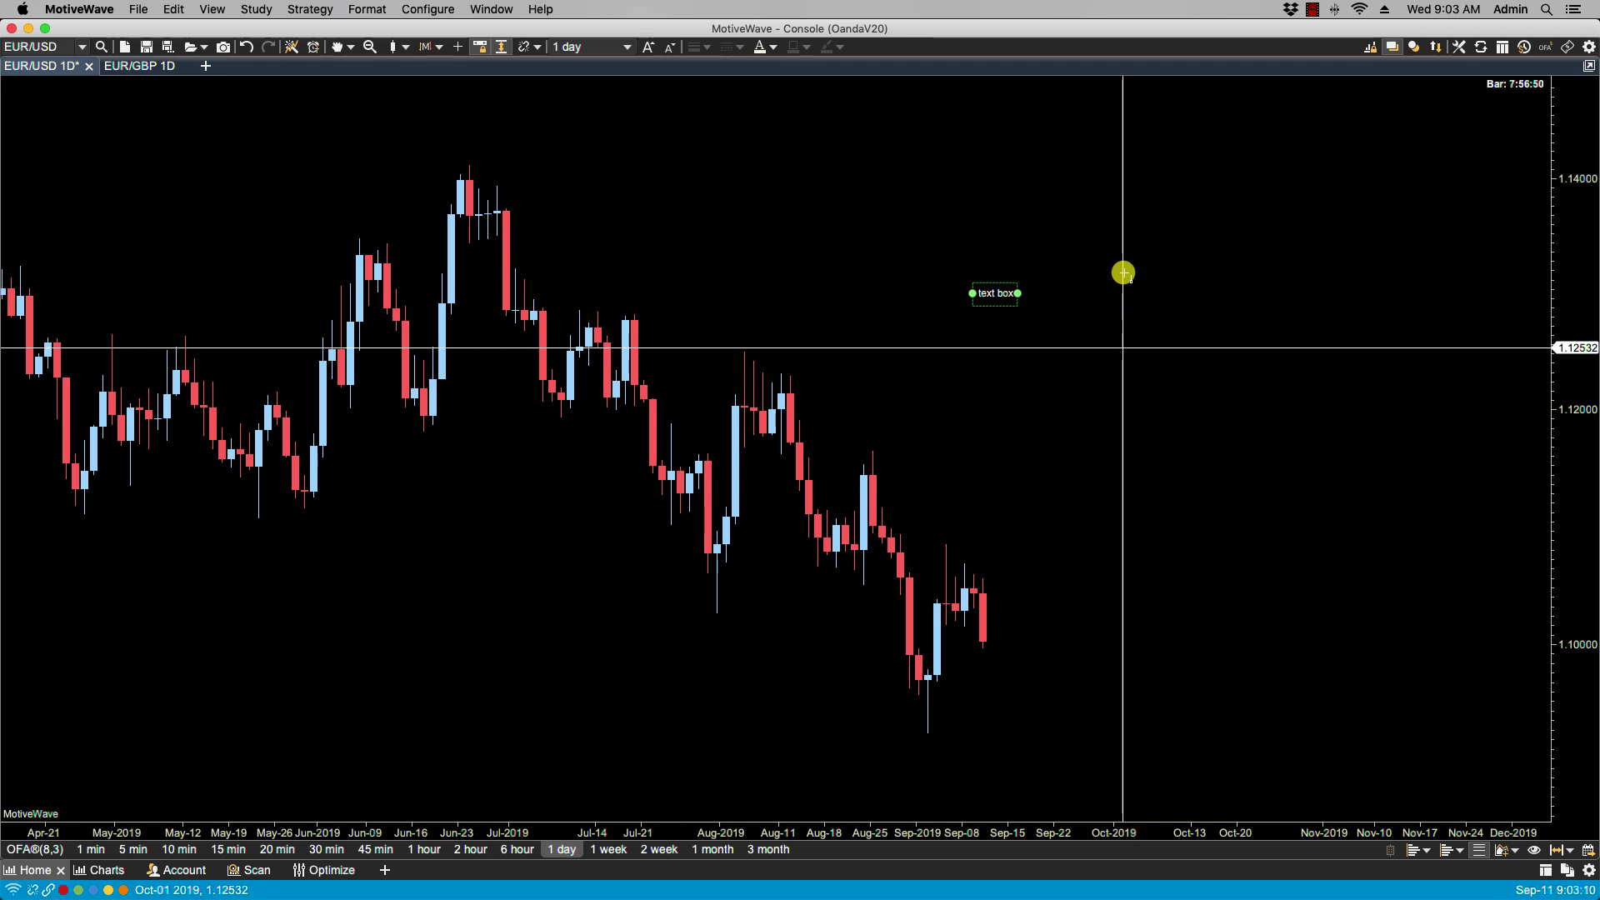
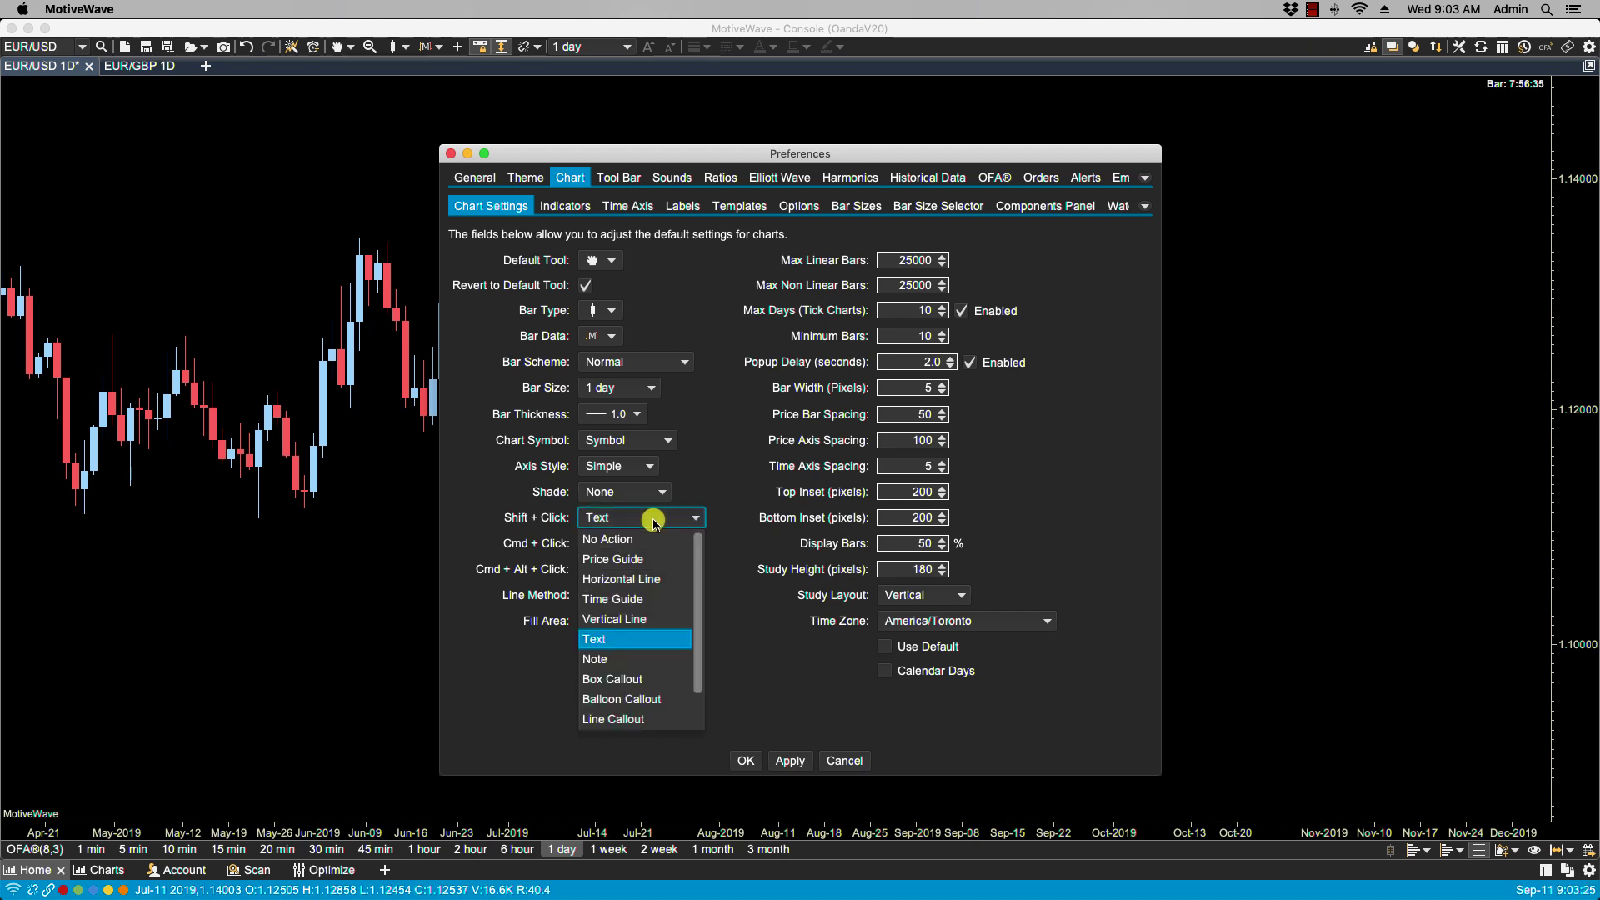
Set Shift + Click to Horizontal Line, Cmd + Click to Vertical Line and Cmd + Alt + Click to Note, and save the chart preferences.
left_click(631, 580)
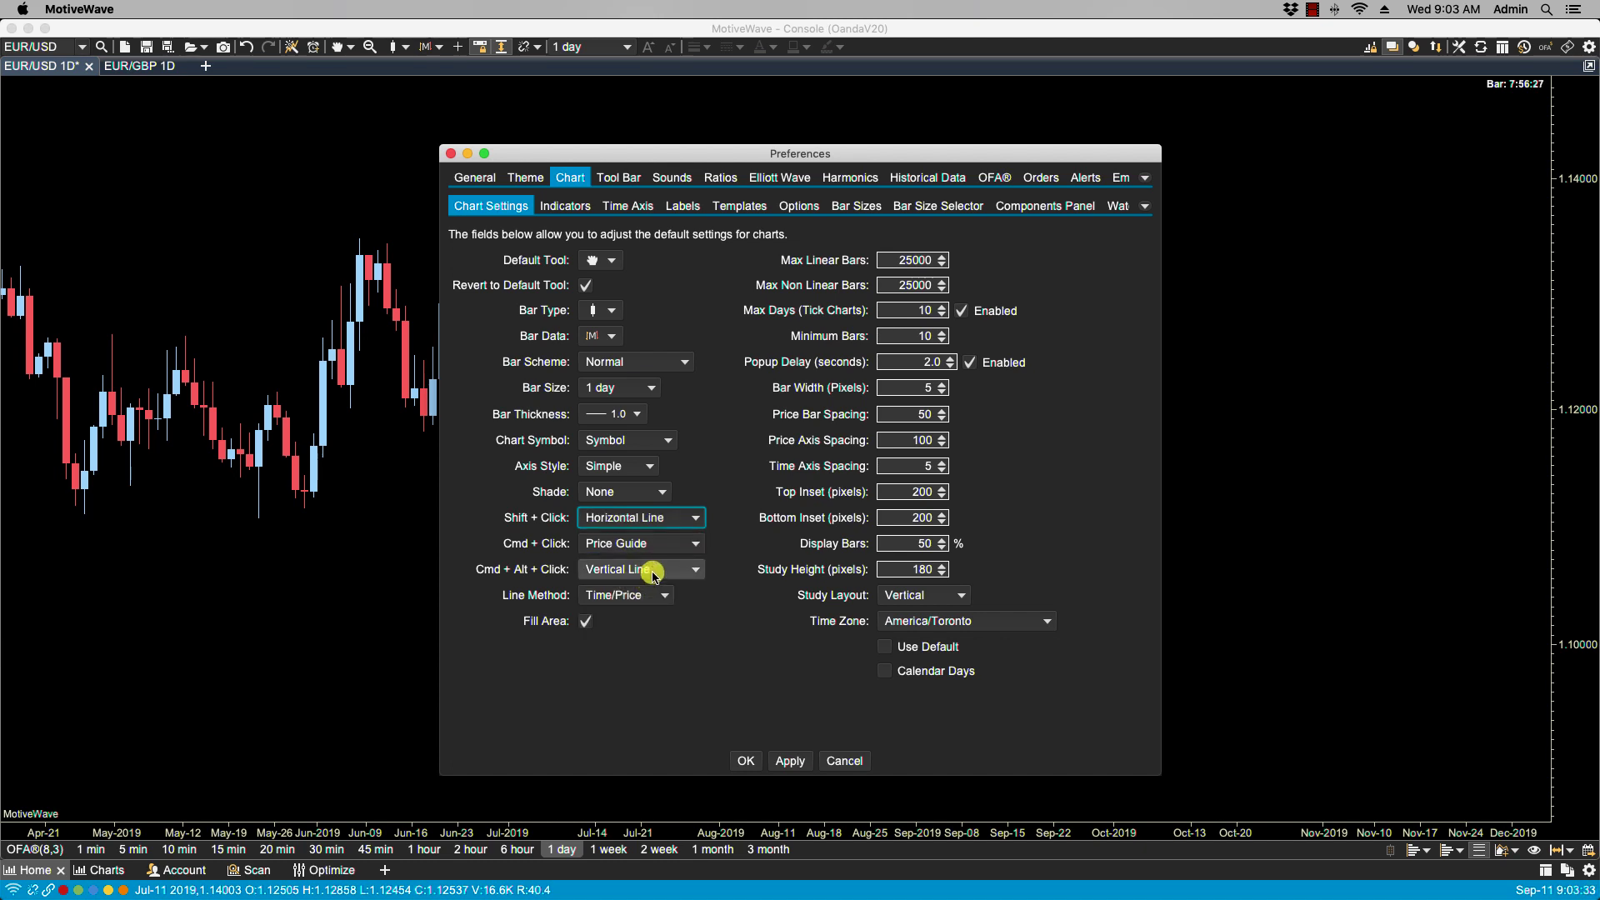
left_click(658, 543)
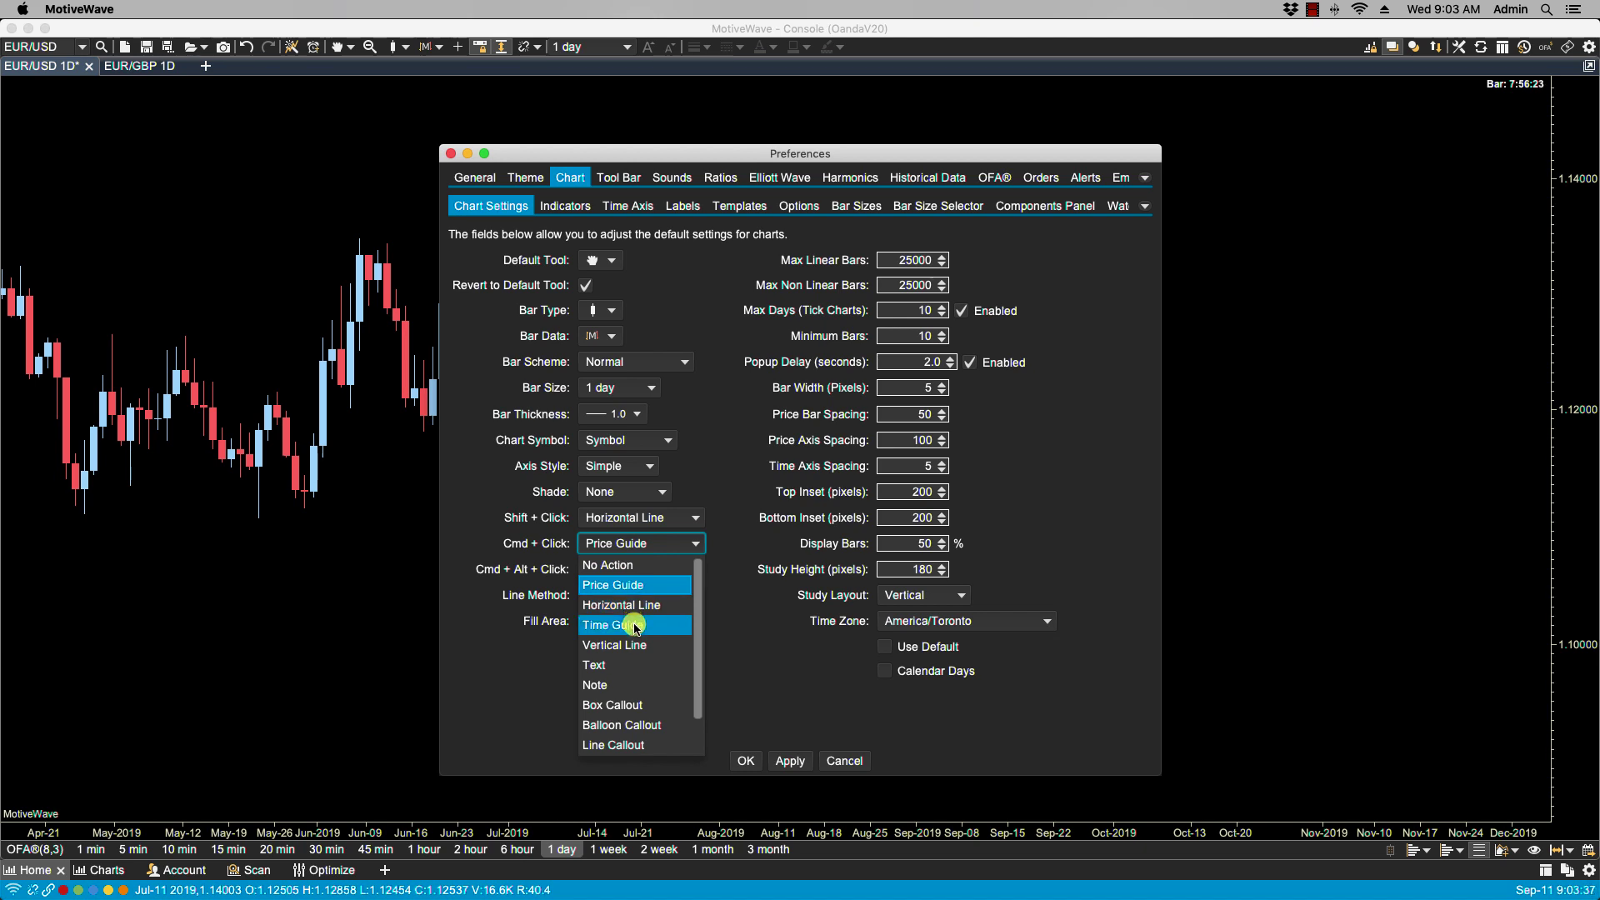
left_click(634, 646)
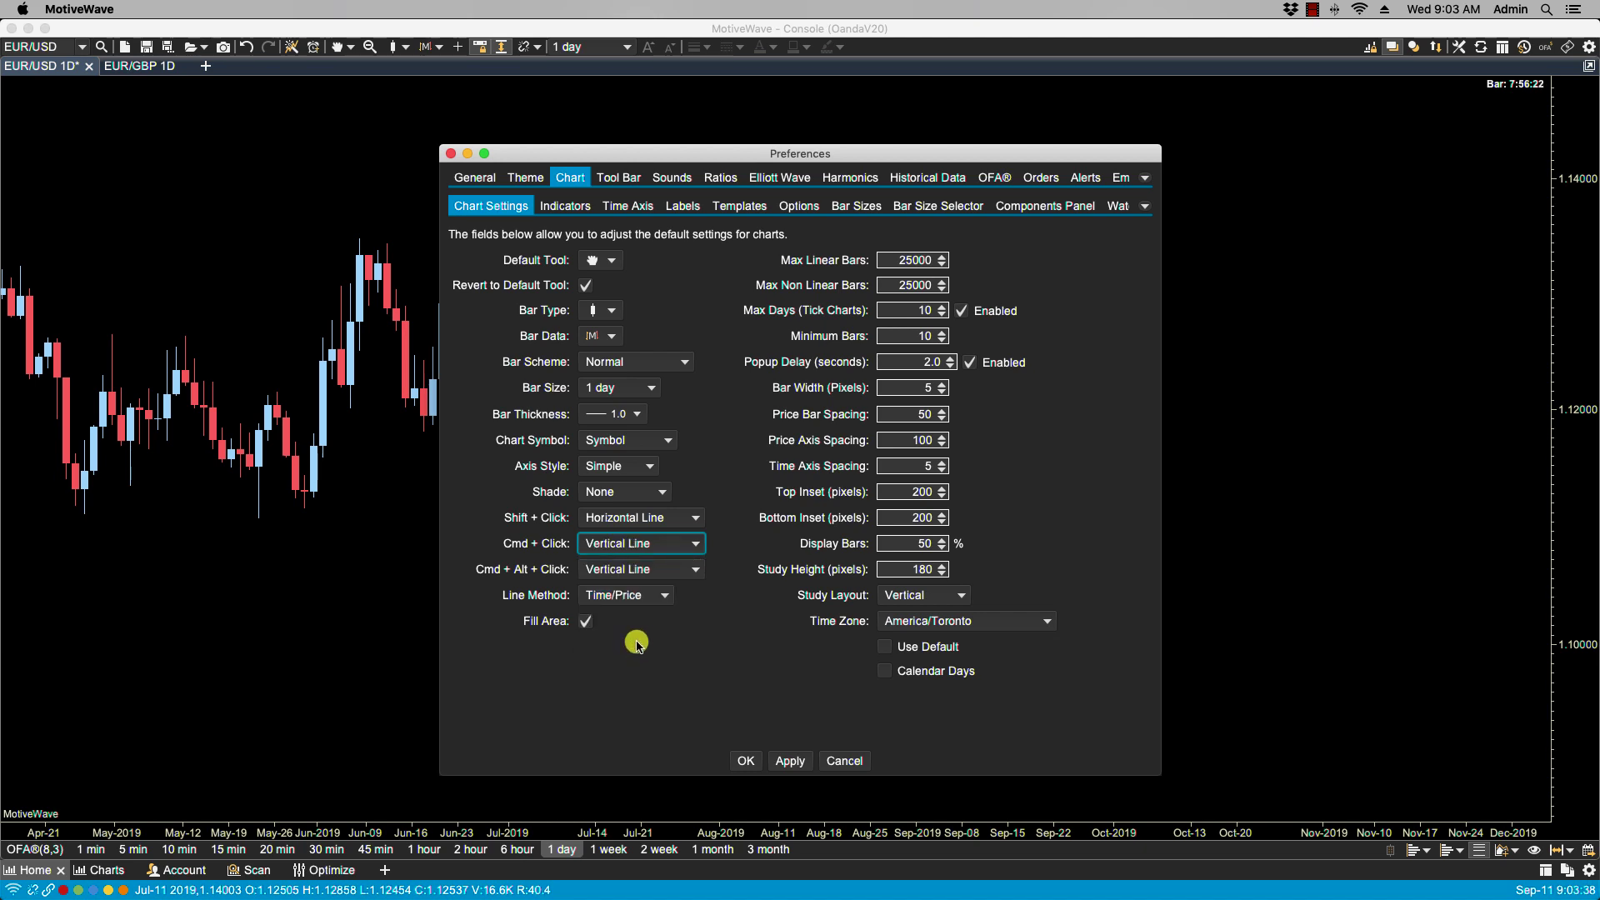
left_click(682, 572)
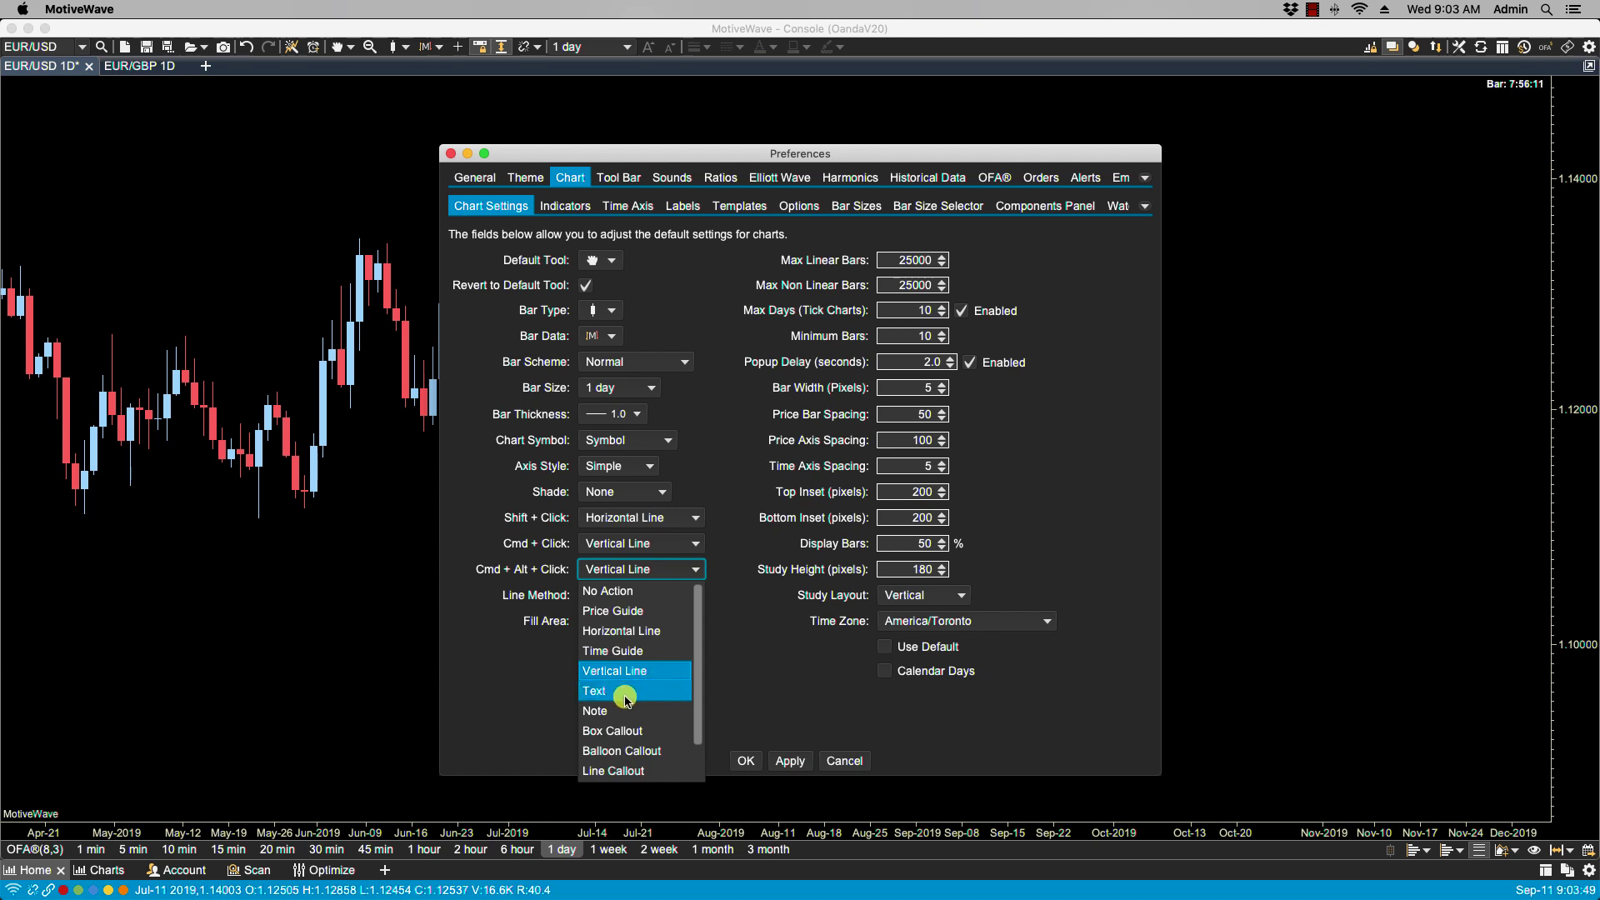
left_click(605, 713)
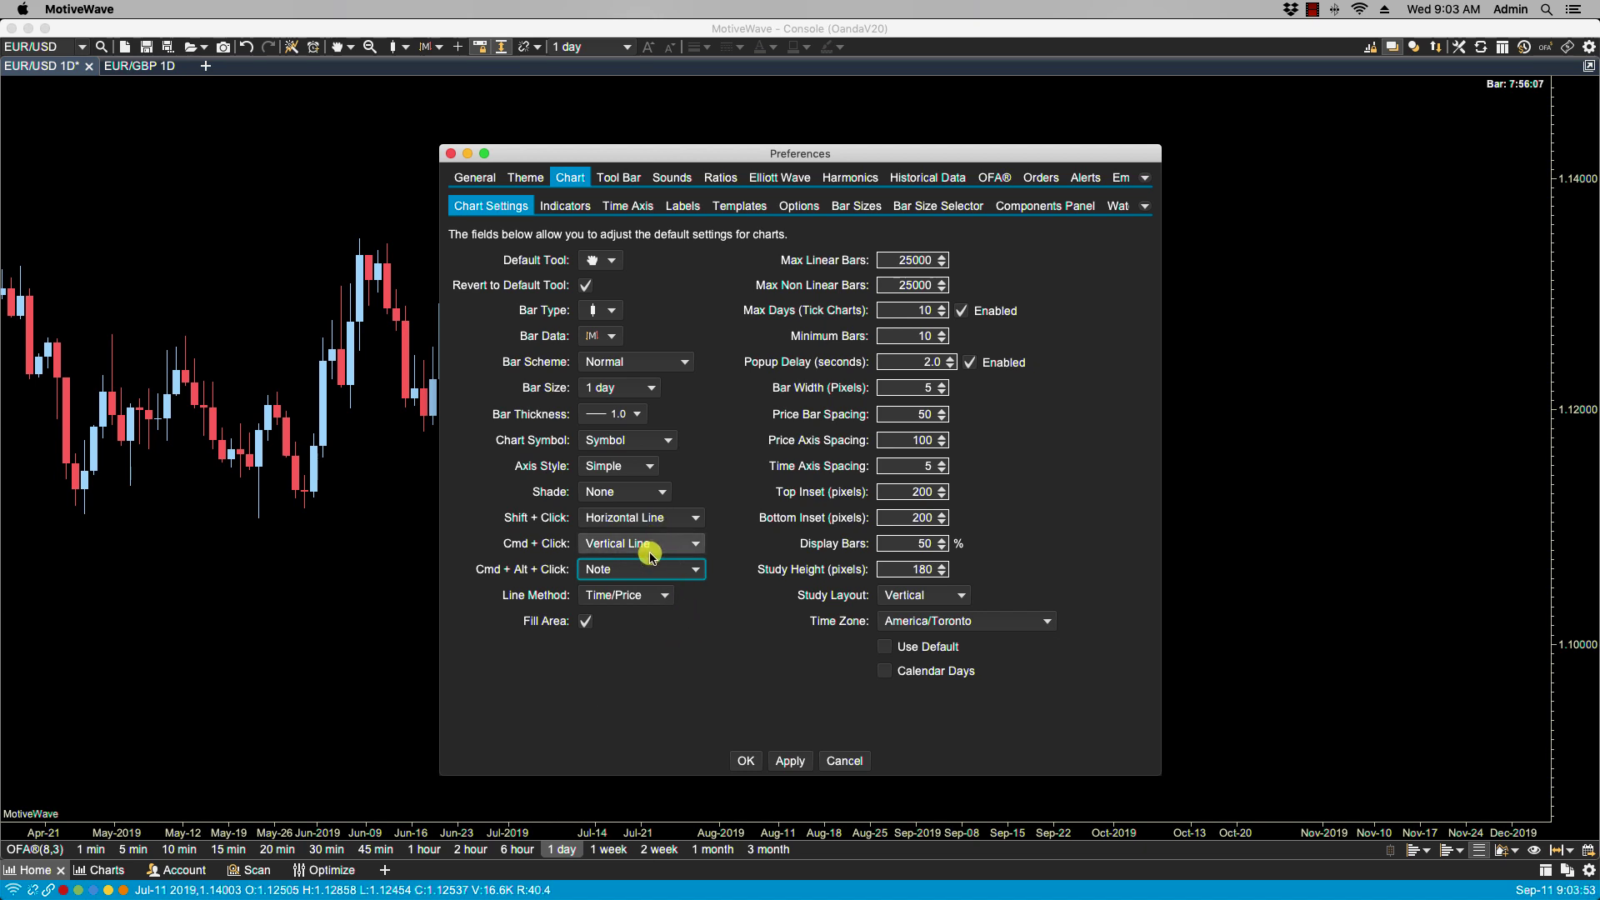
left_click(748, 760)
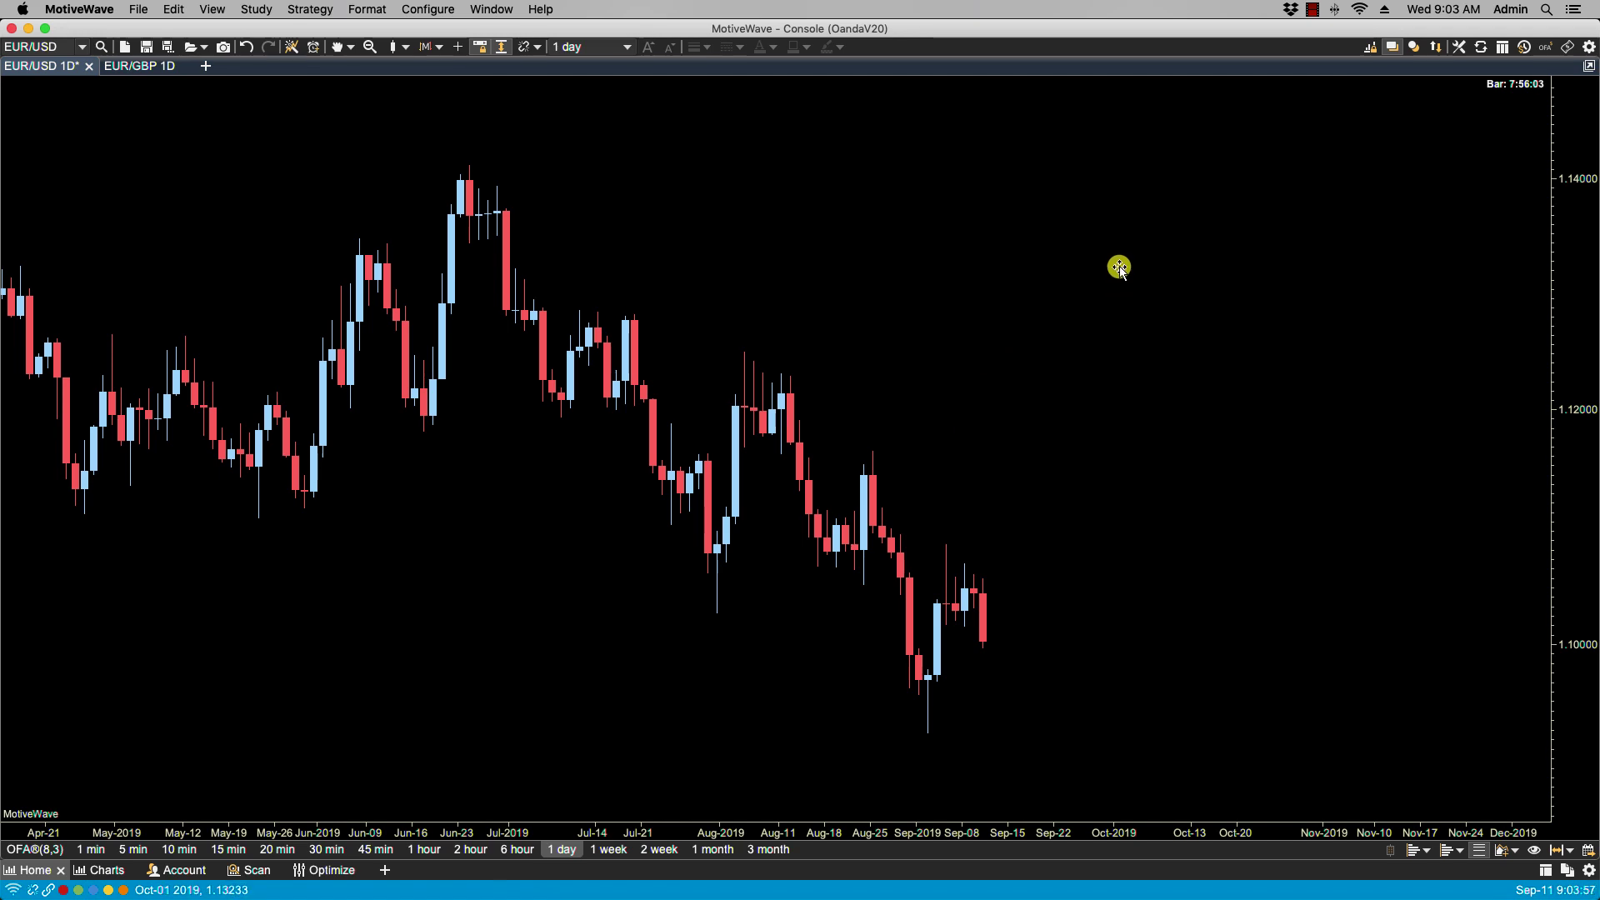
Test the reassigned click actions by adding a horizontal line, a vertical line and a note reading "note", and delete these test objects.
left_click(1119, 267)
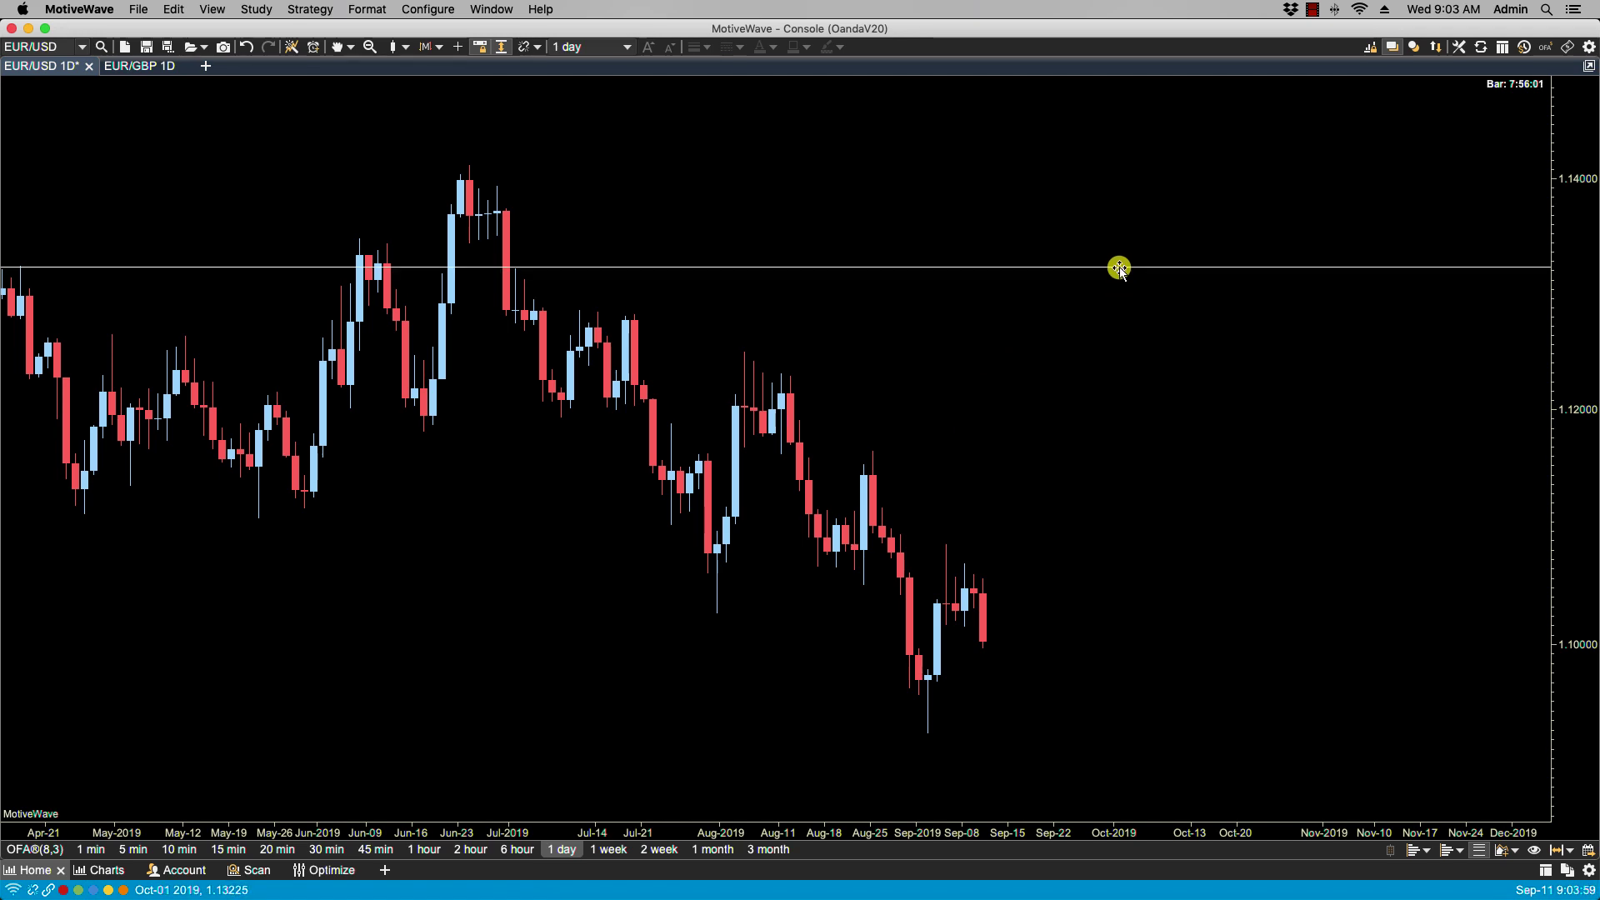
left_click(1129, 336)
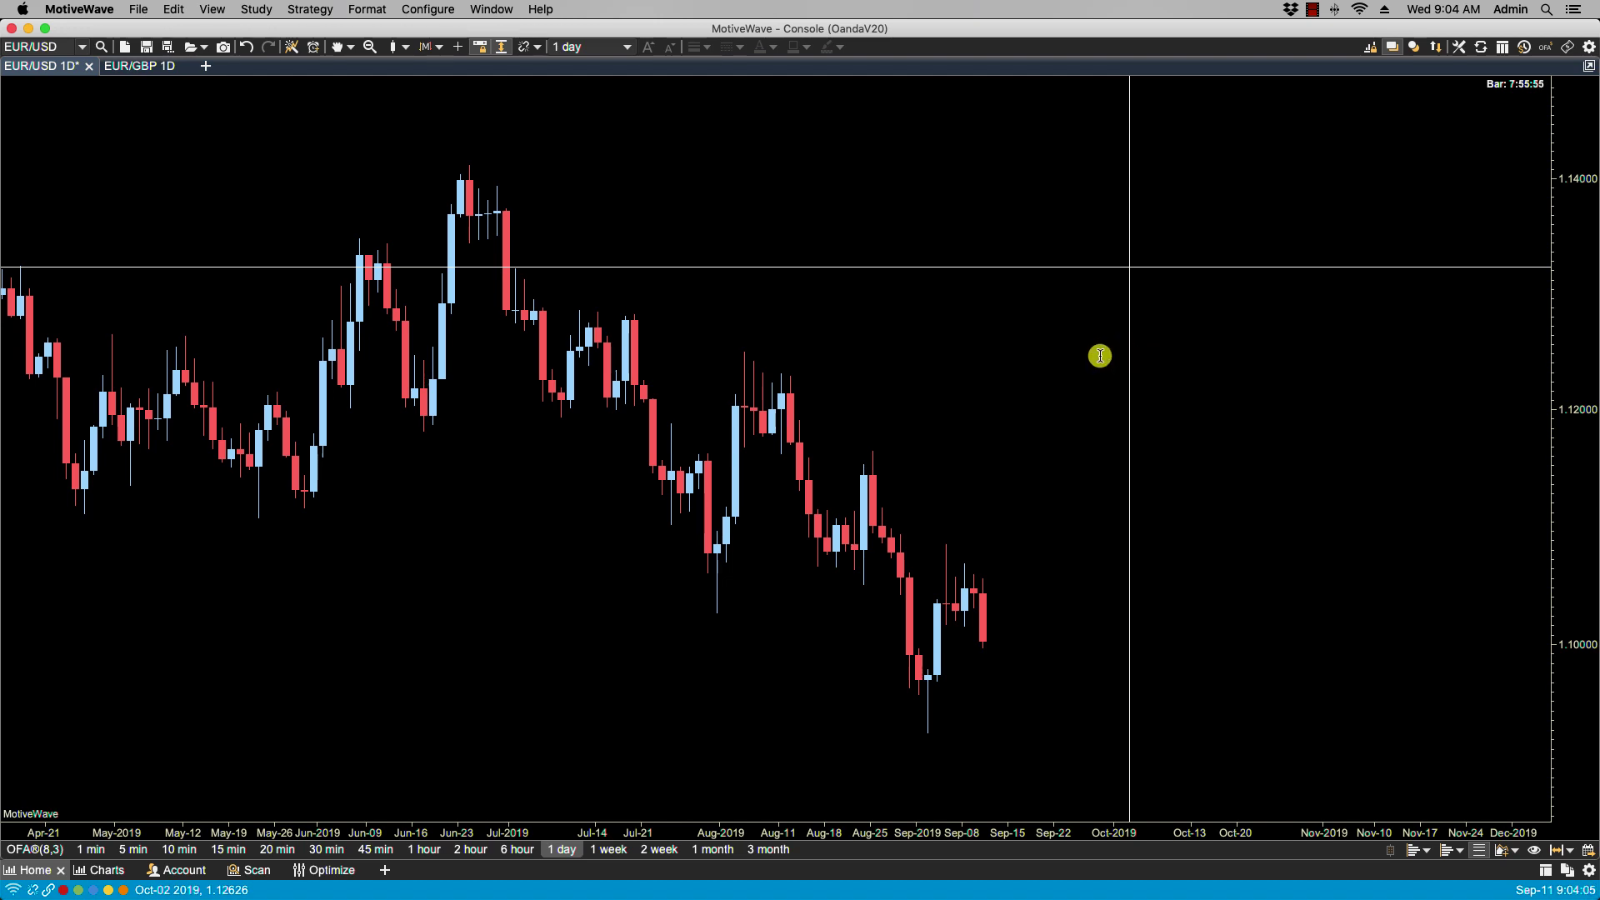
left_click(1100, 356)
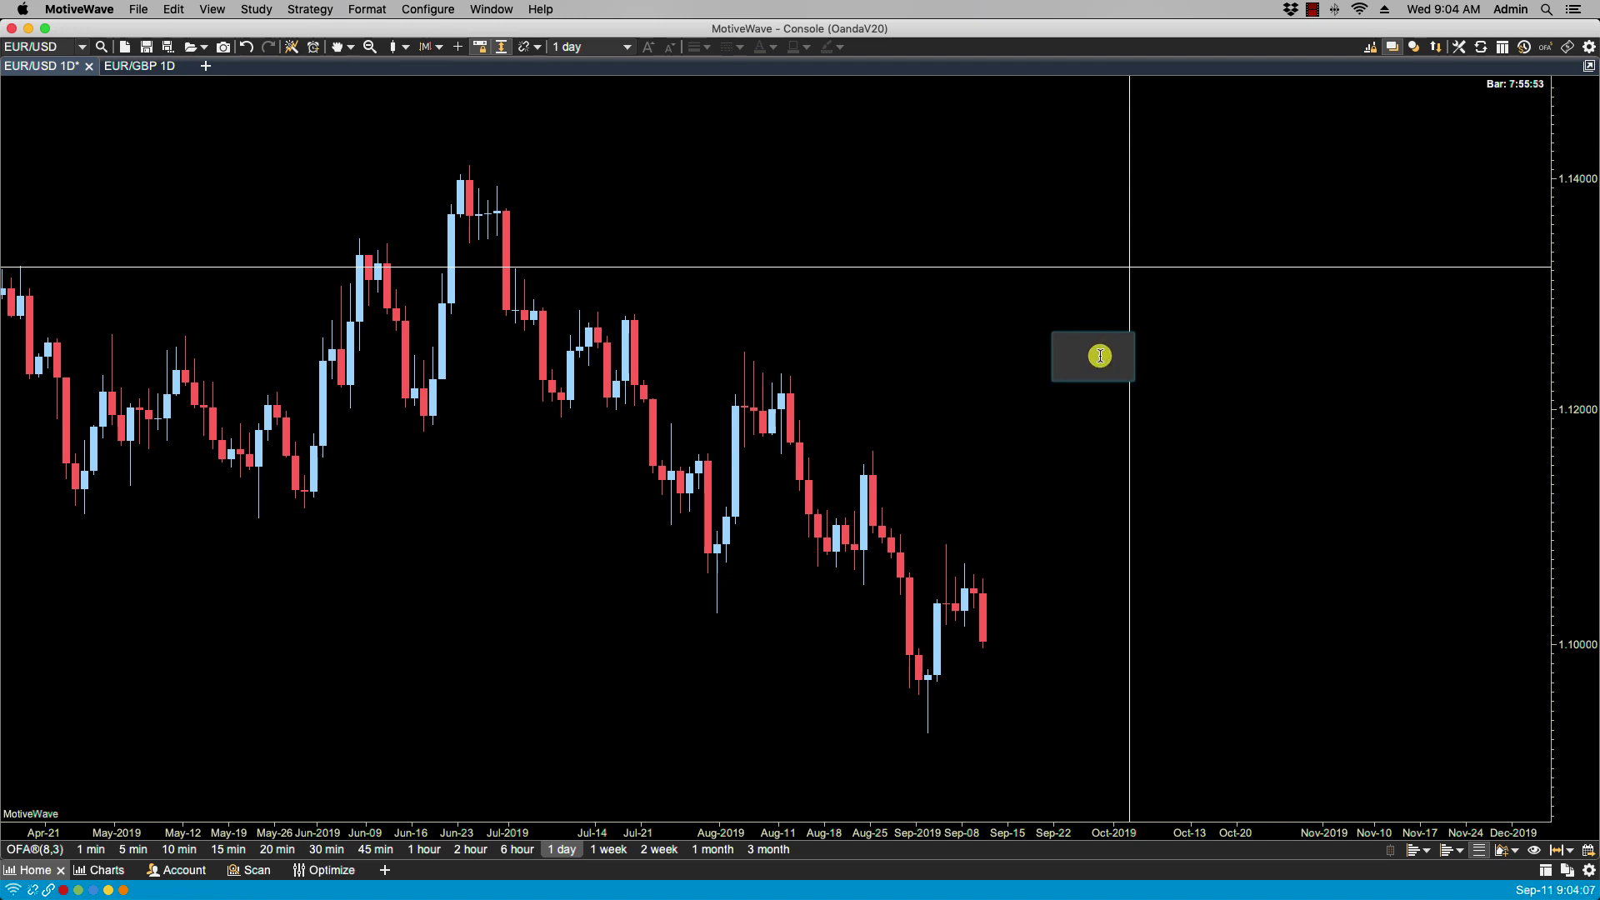
type("note")
key("Return")
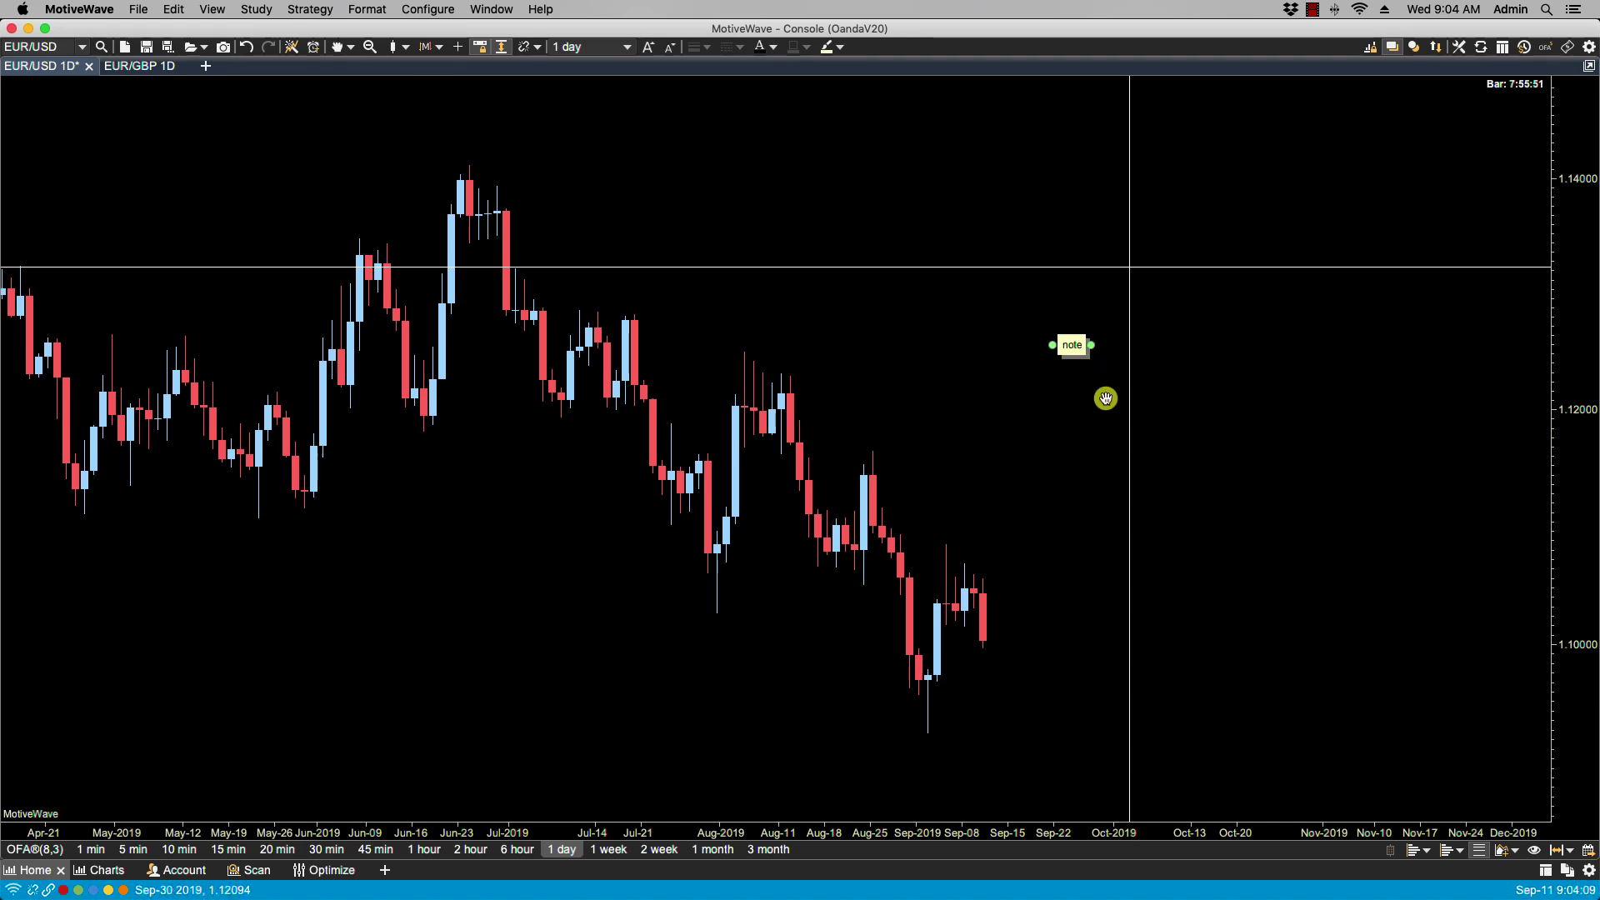
key("Delete")
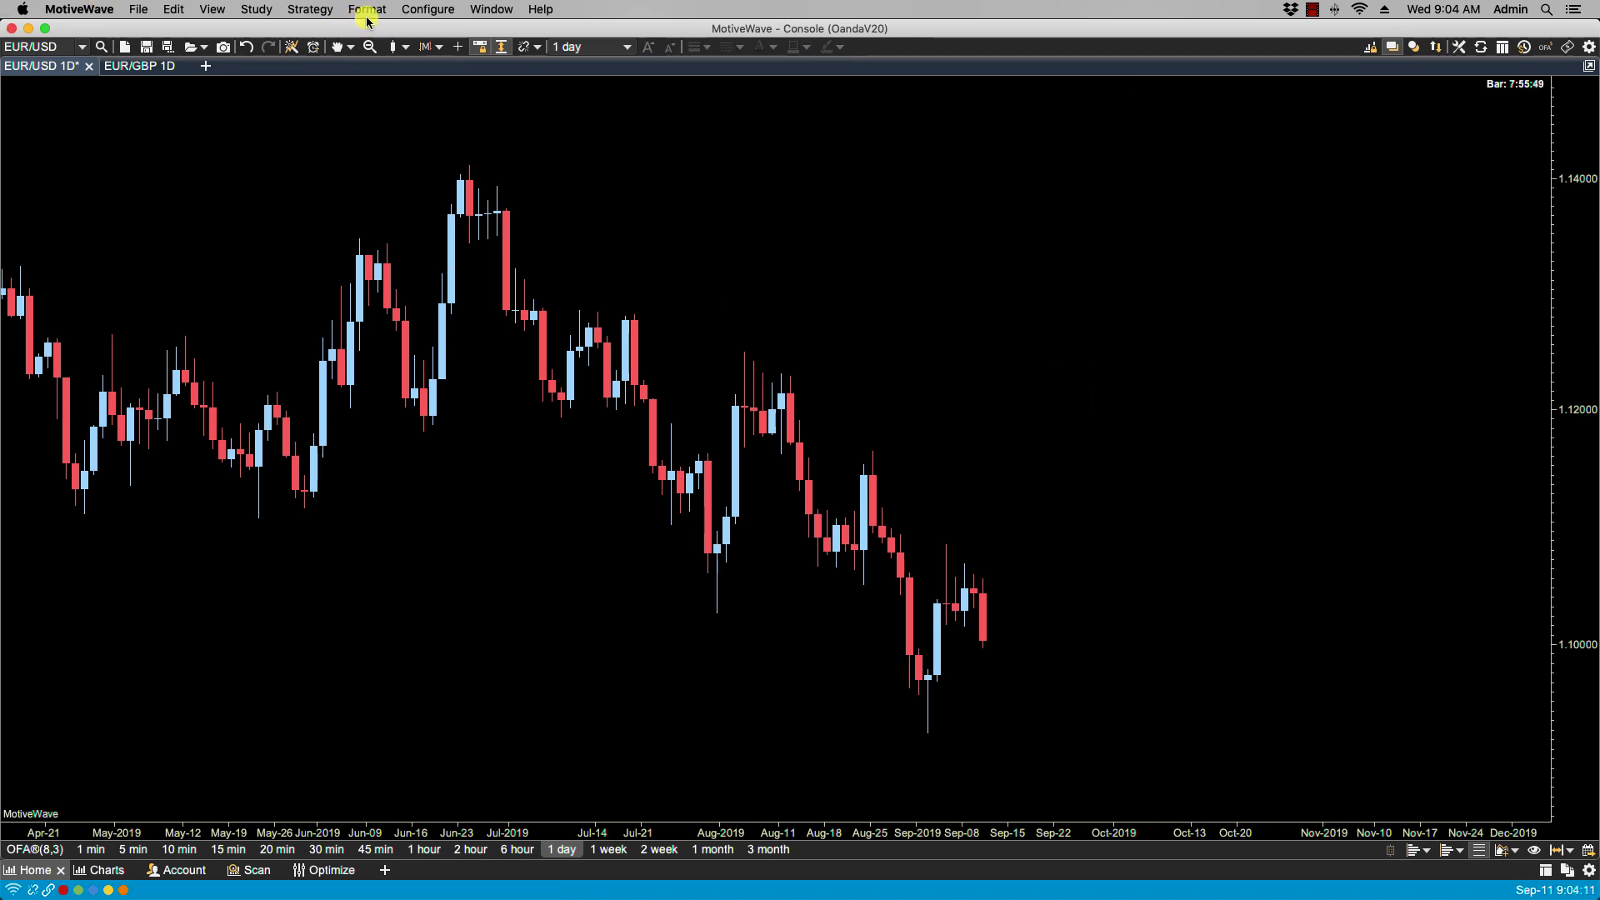
Examine the components available for the Shift + Click action in the Chart Settings preferences, down to Curly Annotation.
left_click(427, 9)
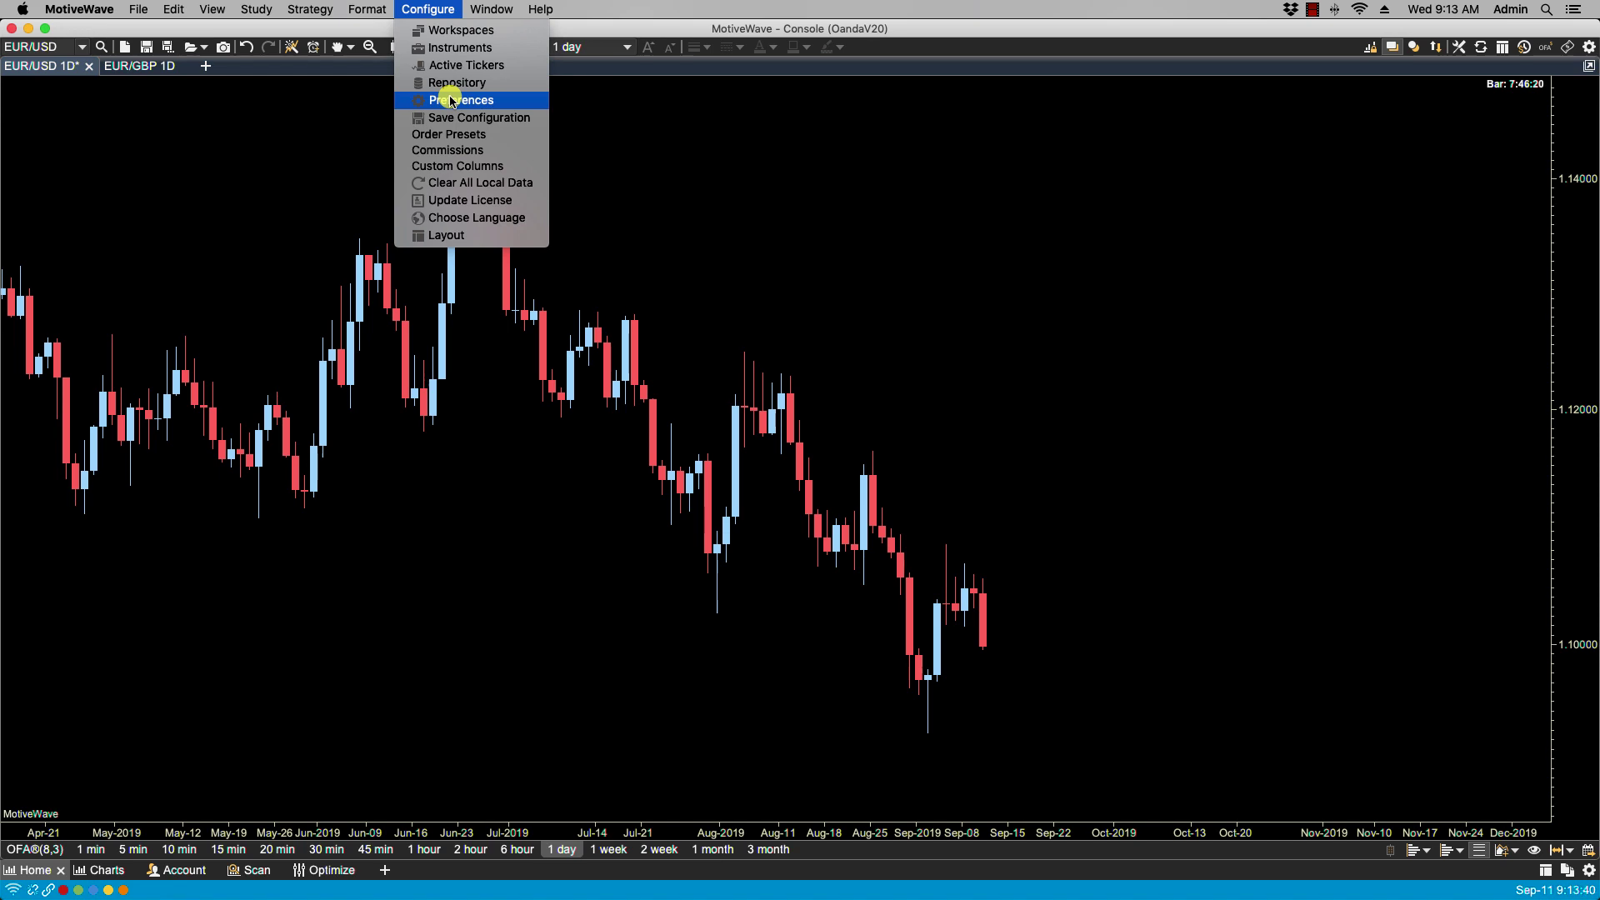
left_click(453, 100)
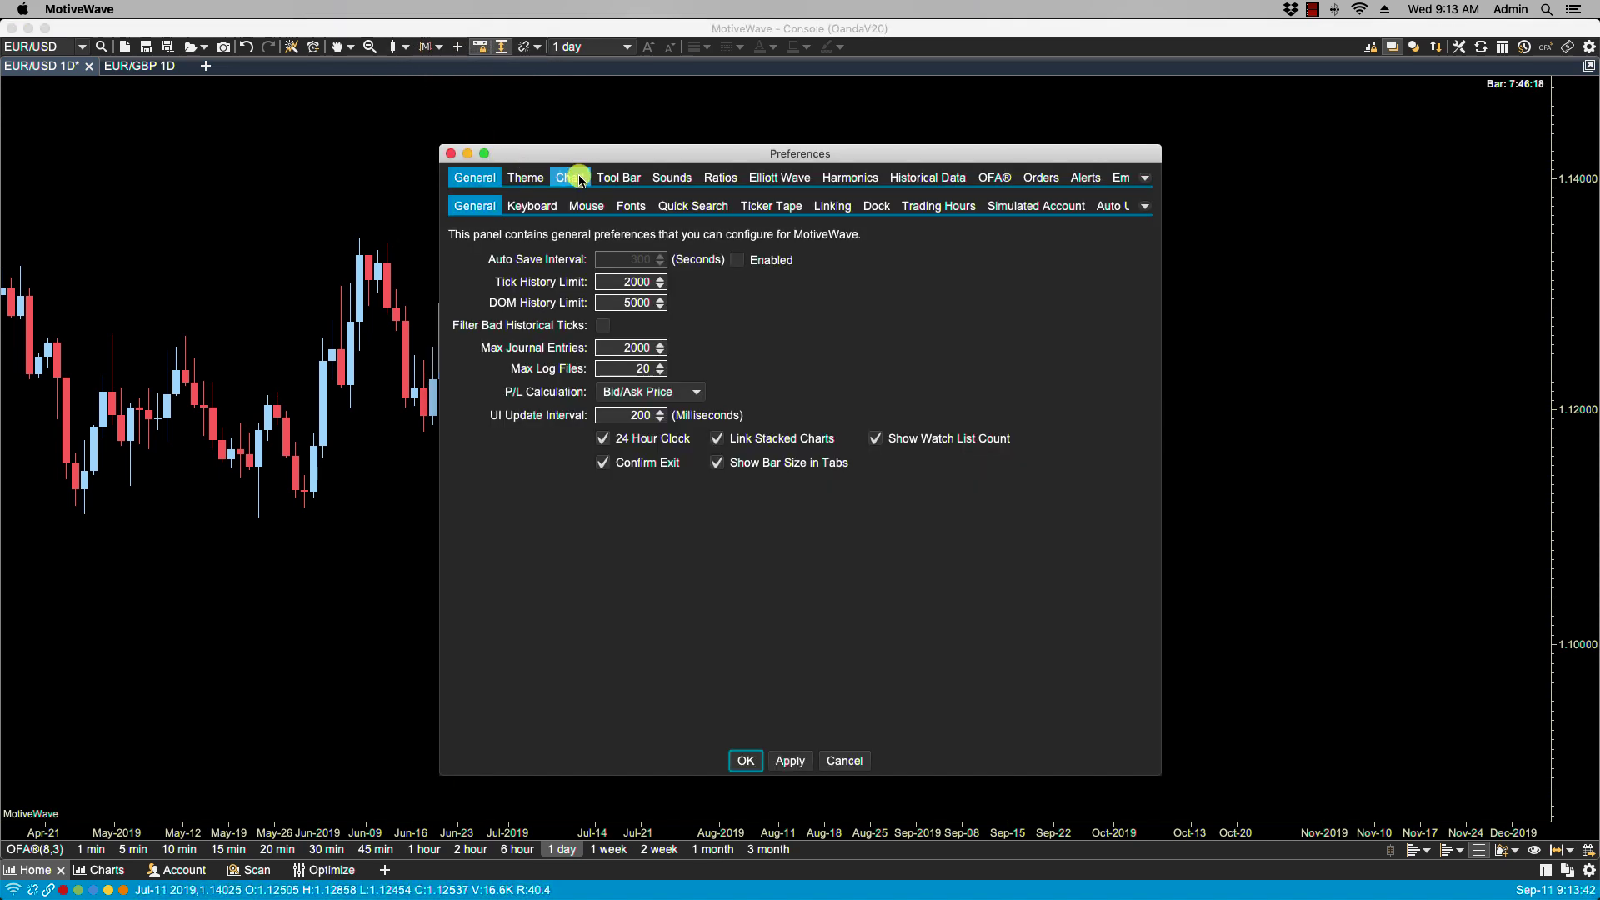
left_click(568, 172)
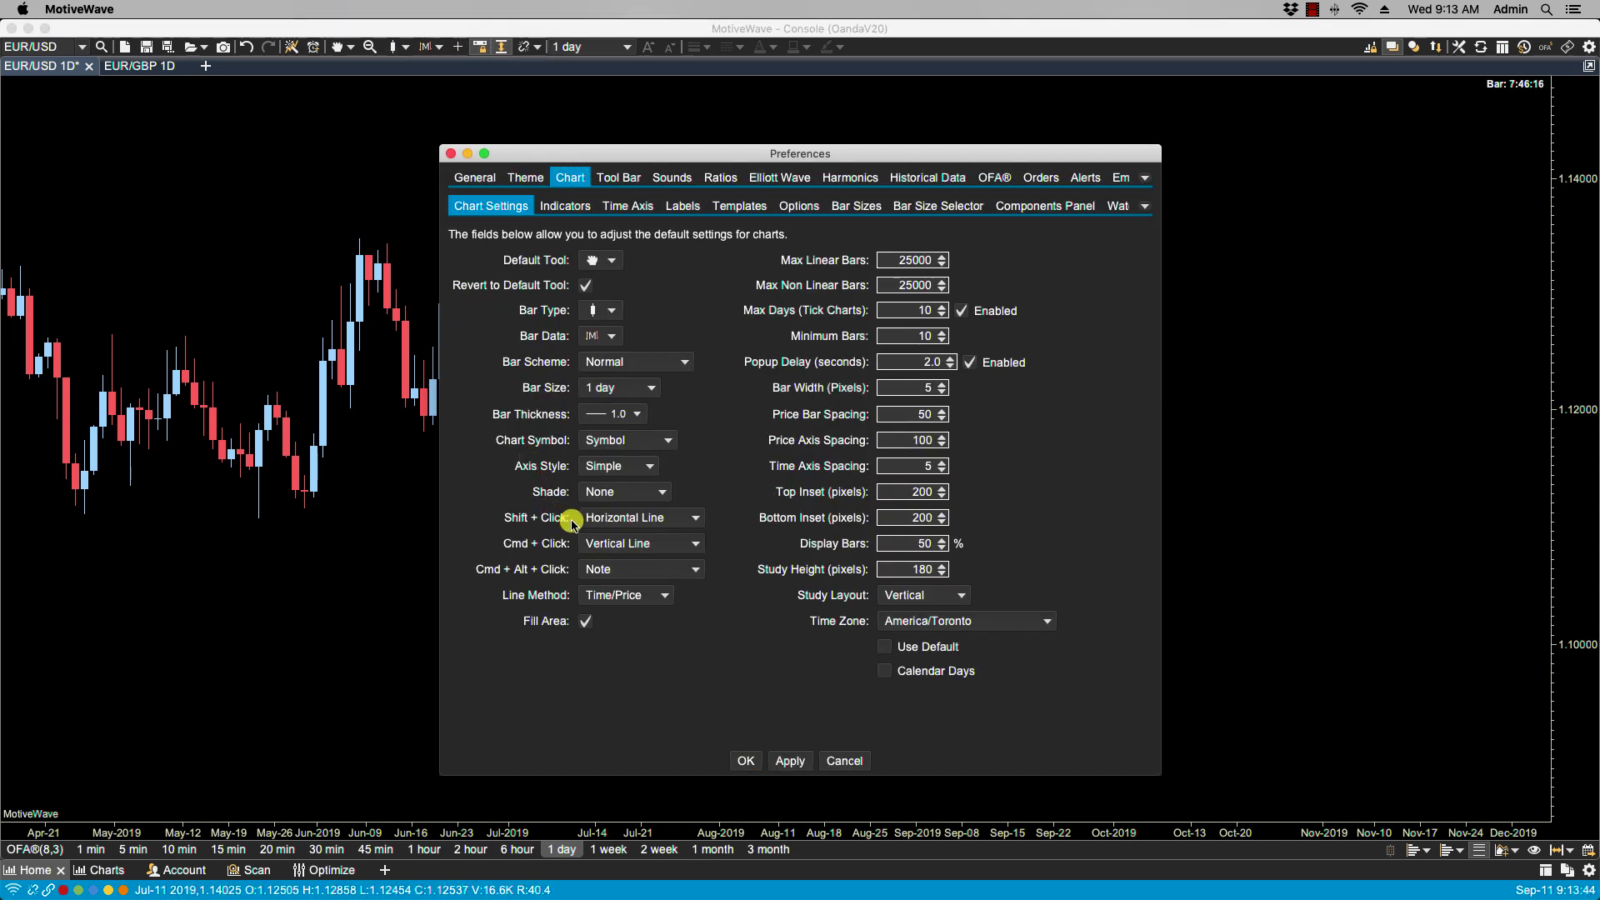
left_click(644, 522)
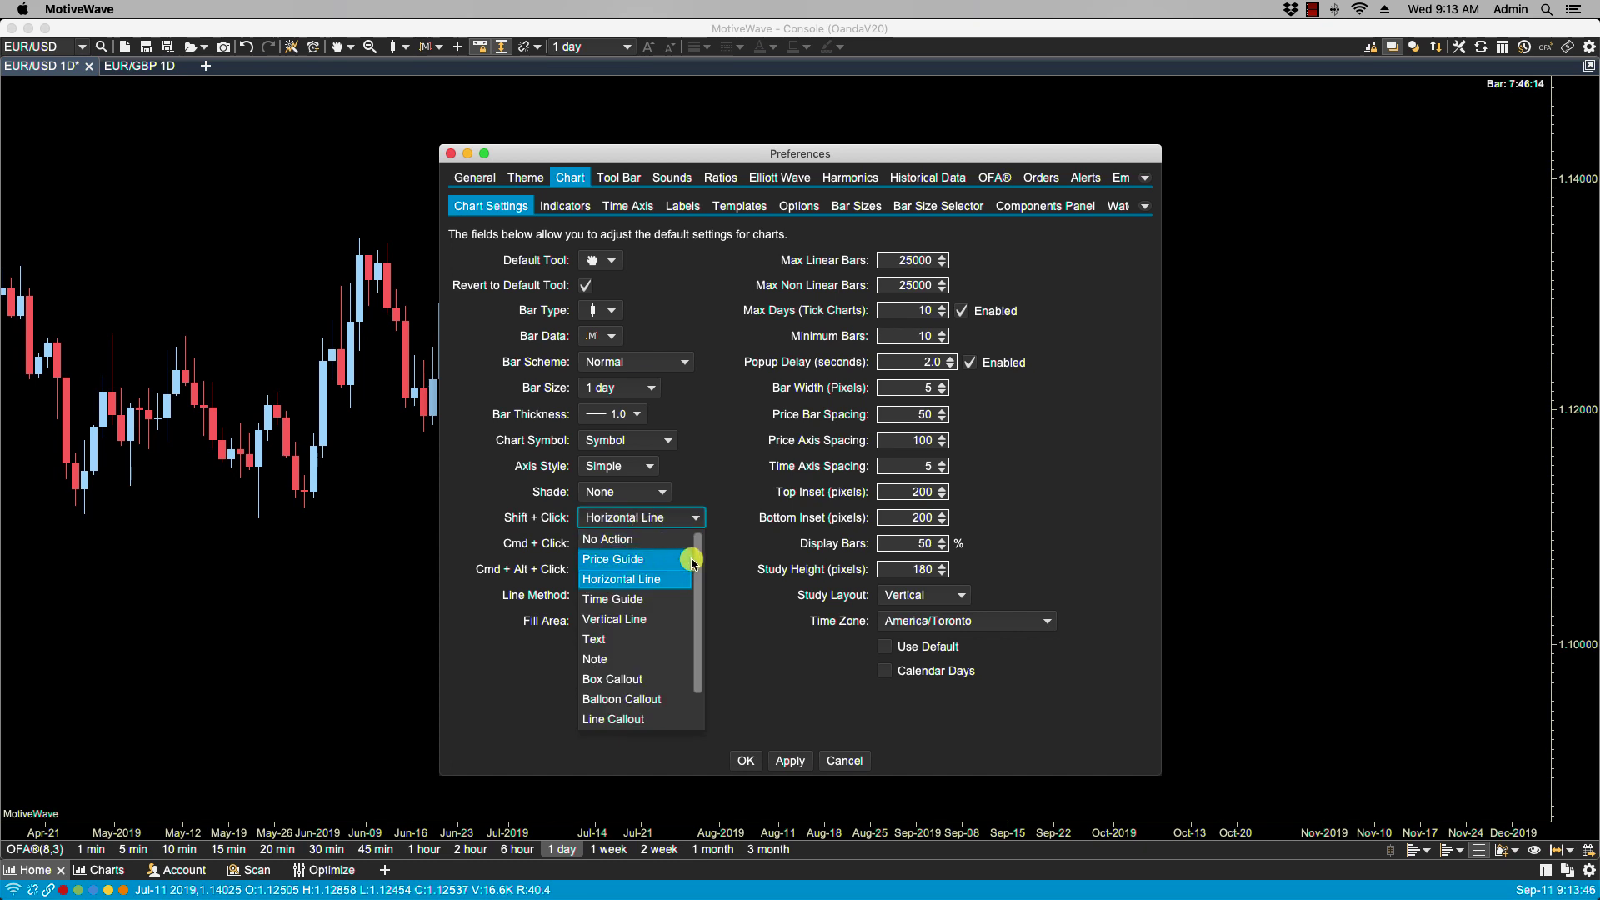
left_click_drag(700, 553, 700, 602)
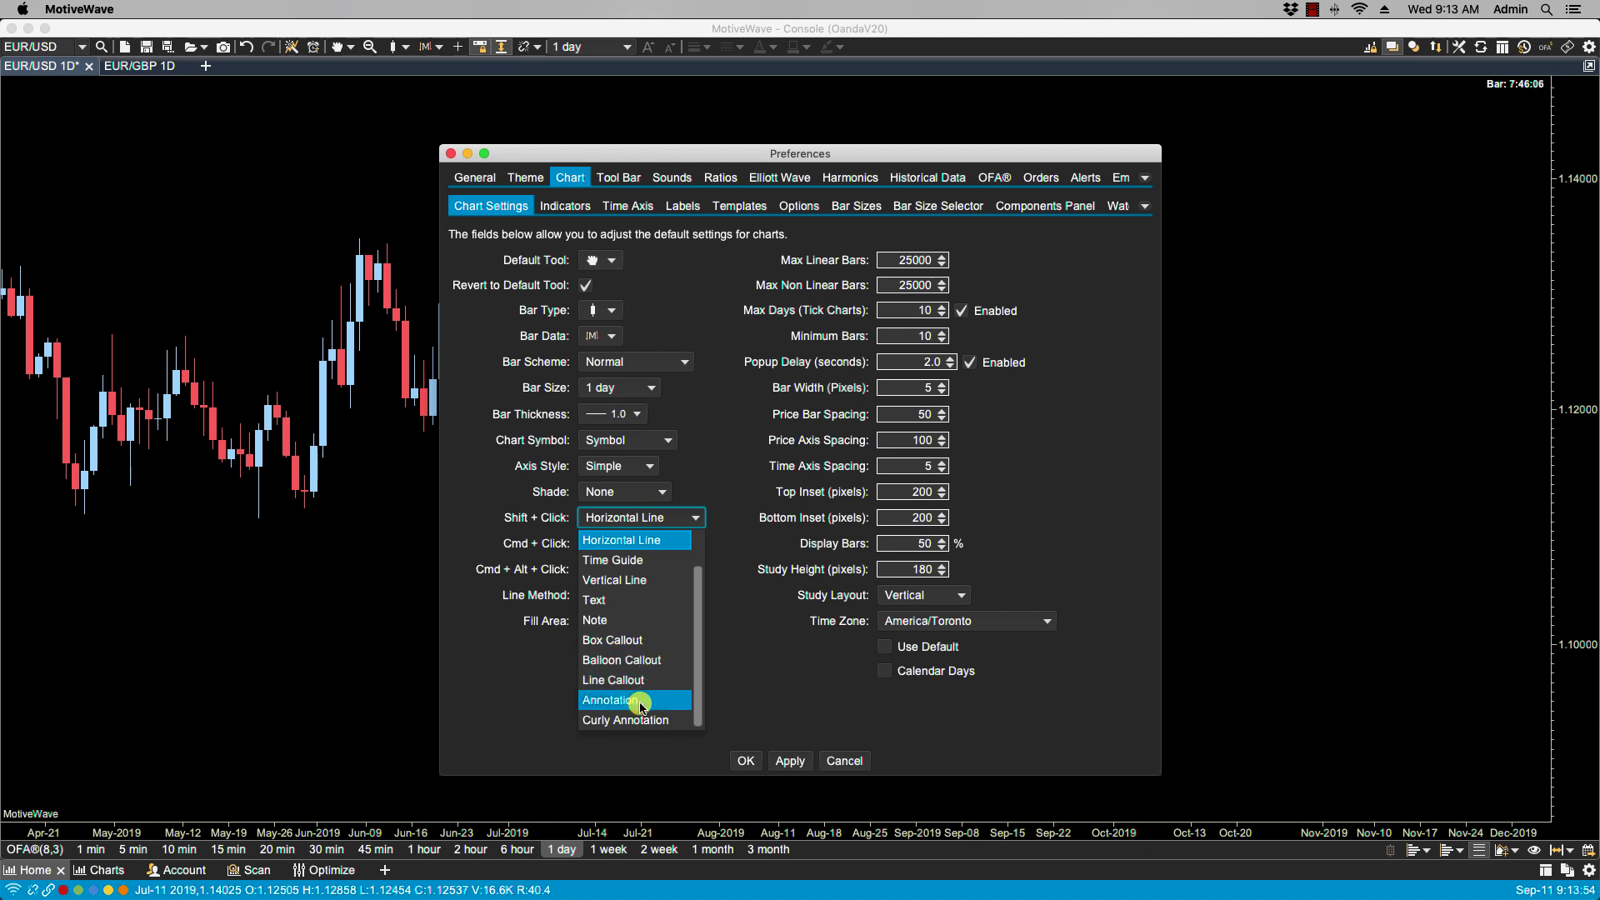
left_click(666, 748)
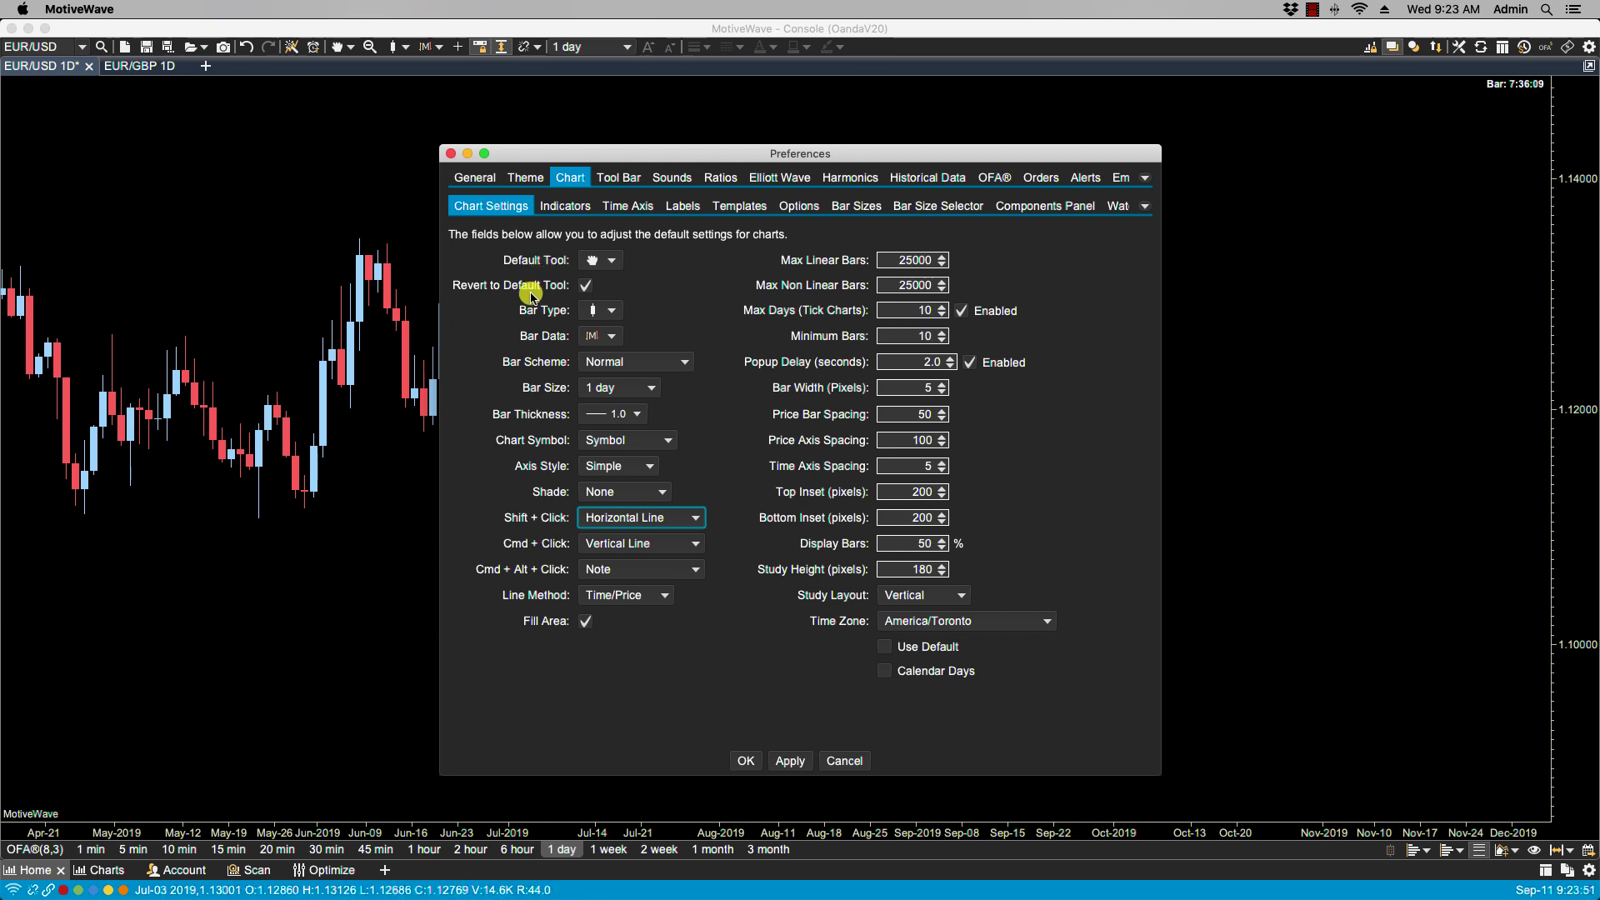
Review the Default Tool choices in the Chart Settings preferences, keep the Drag tool, and close the preferences.
left_click(615, 262)
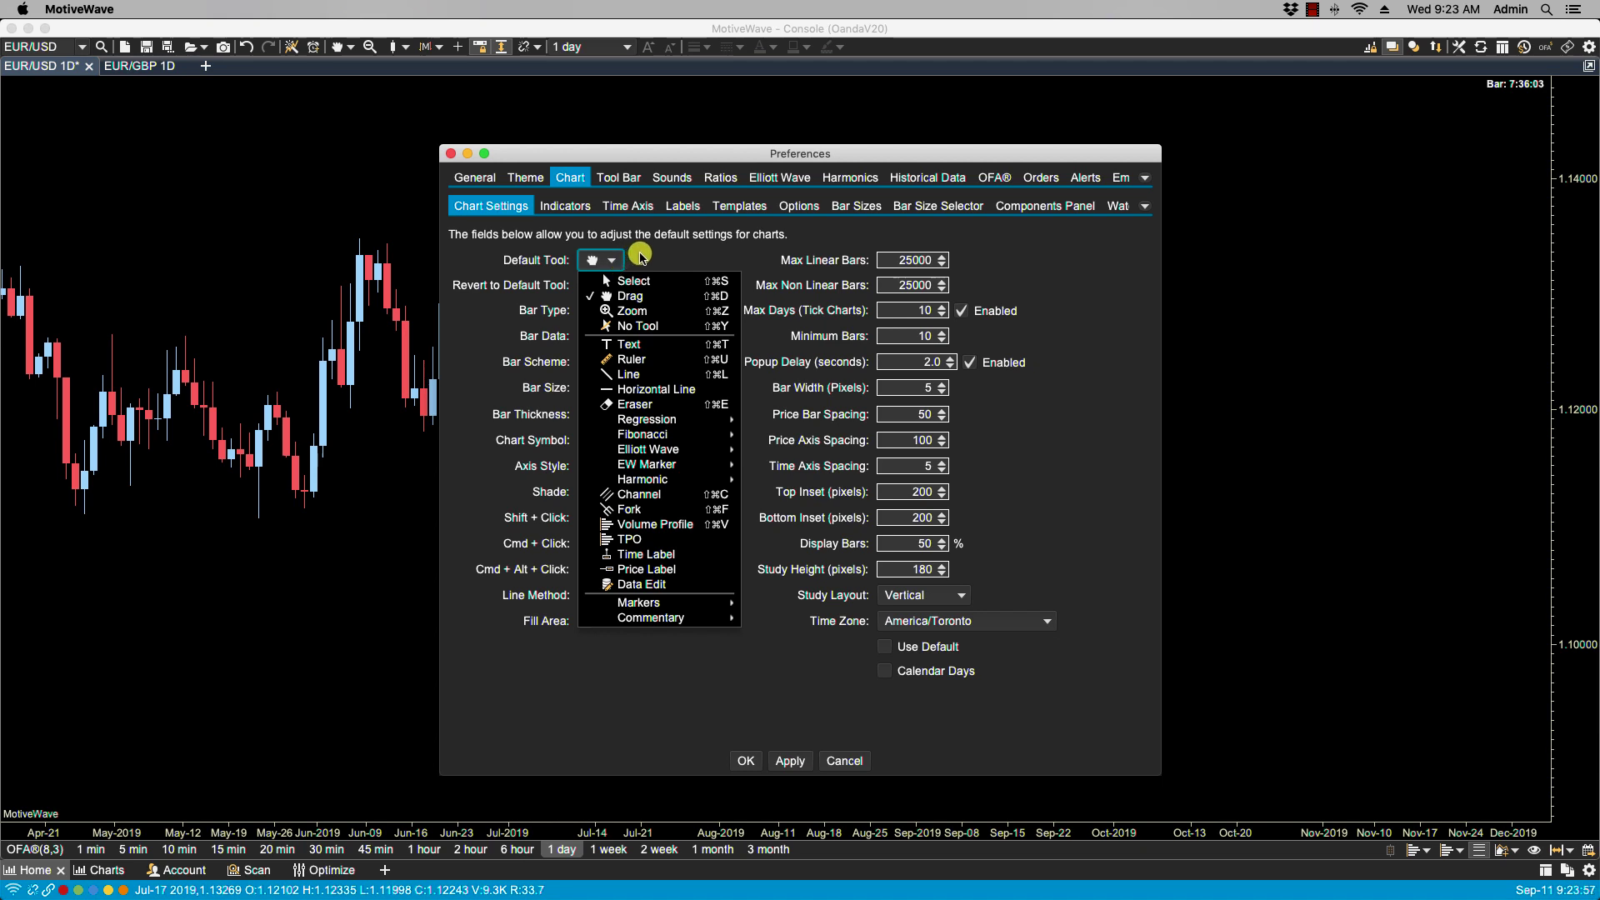
left_click(641, 256)
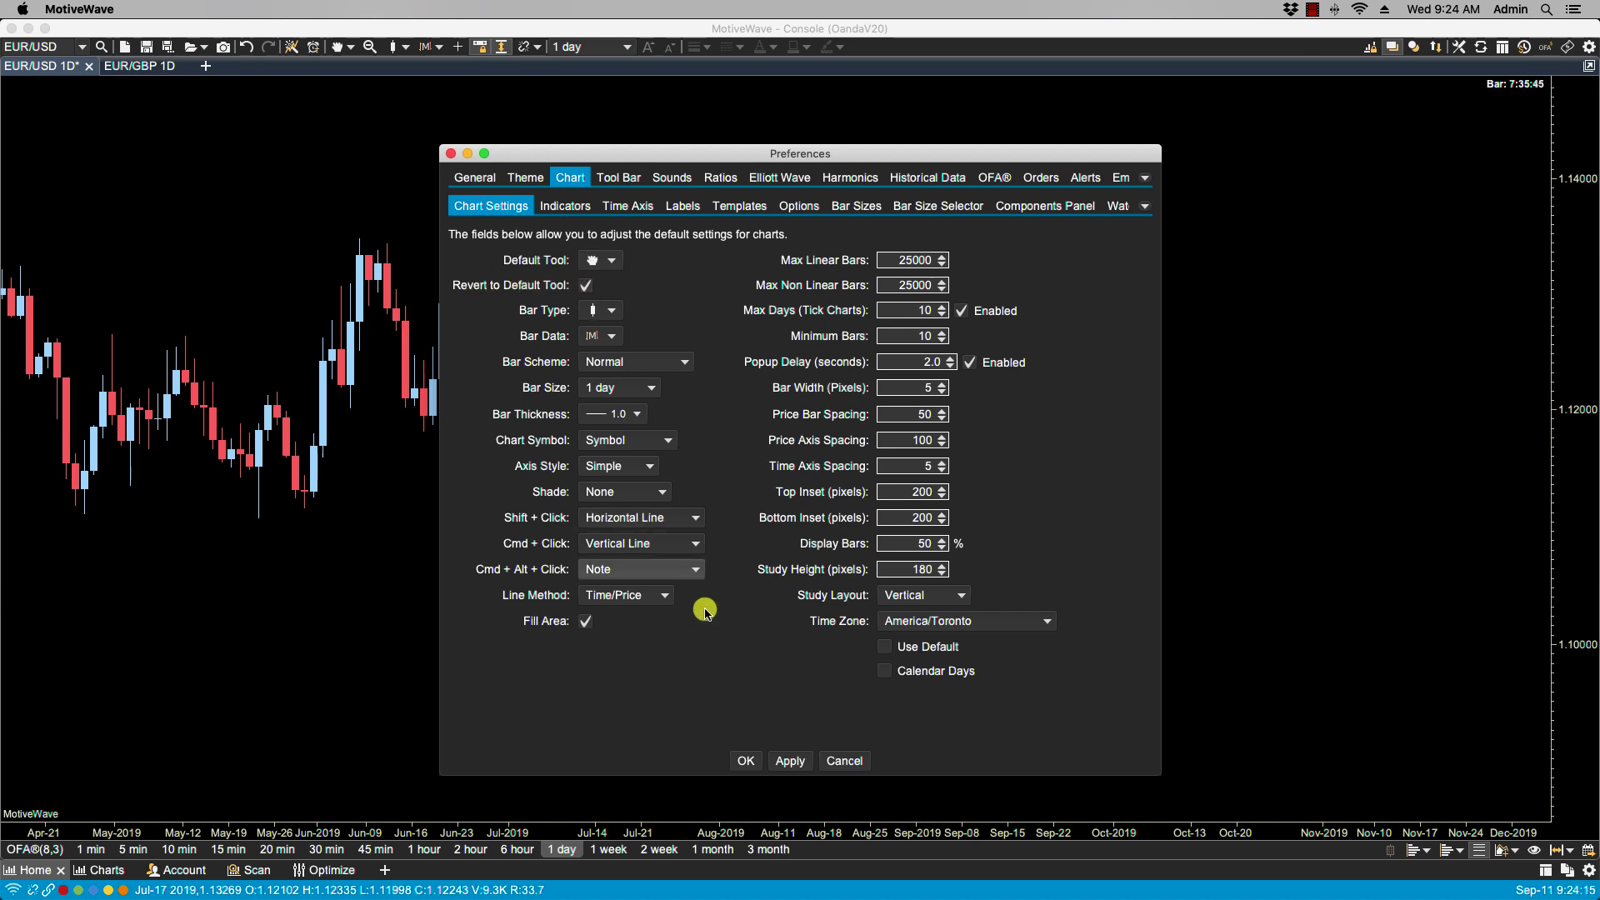
left_click(742, 761)
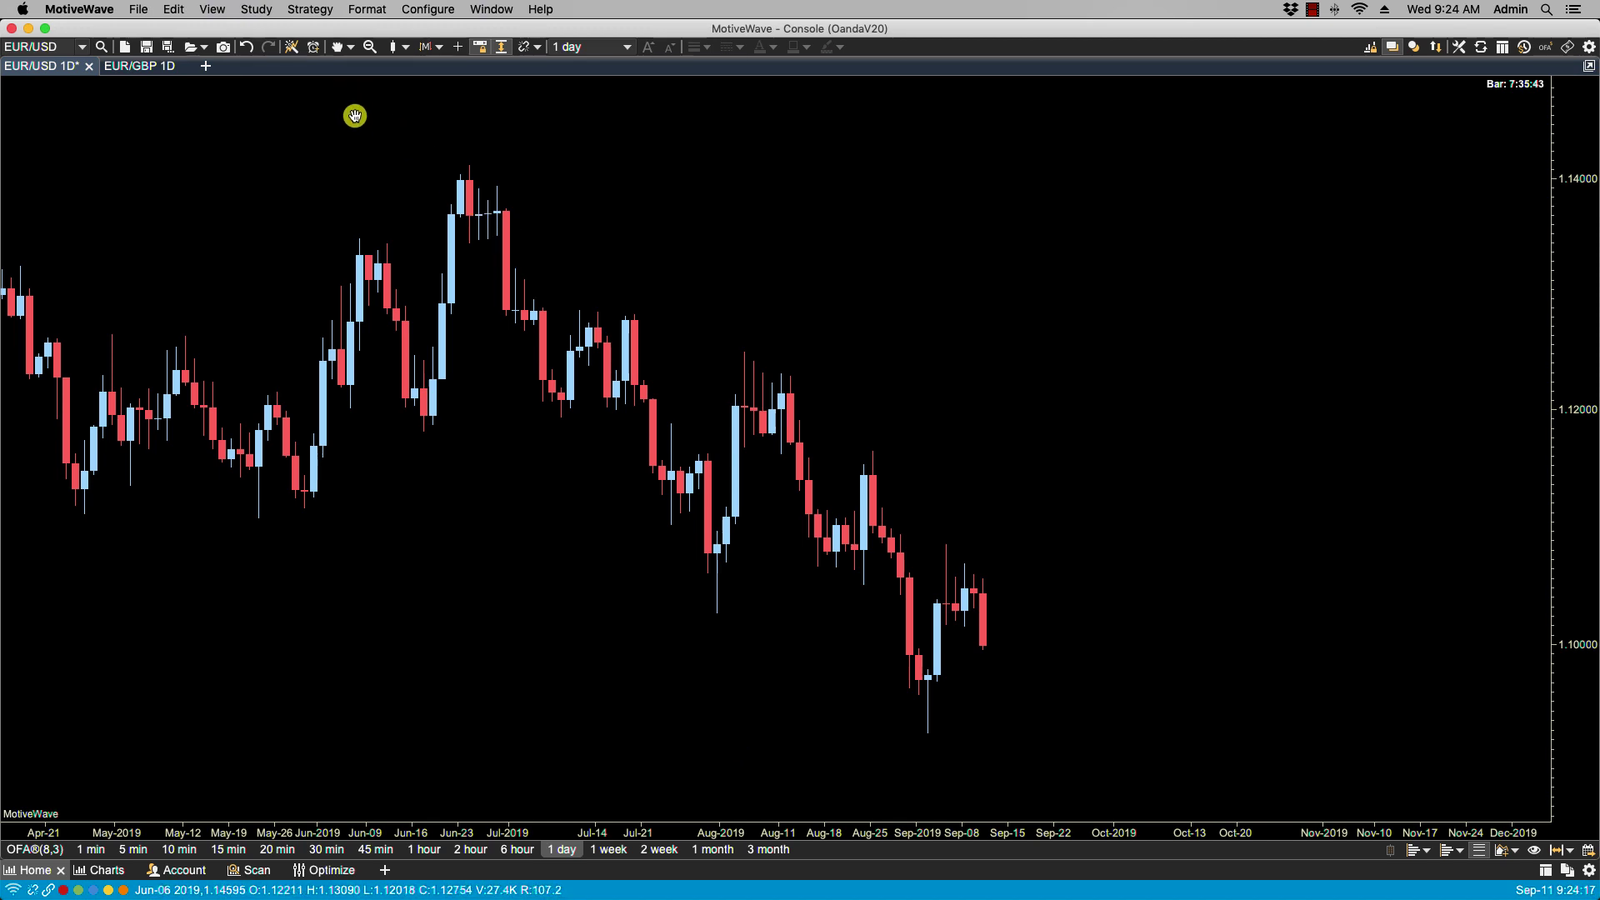
left_click(351, 52)
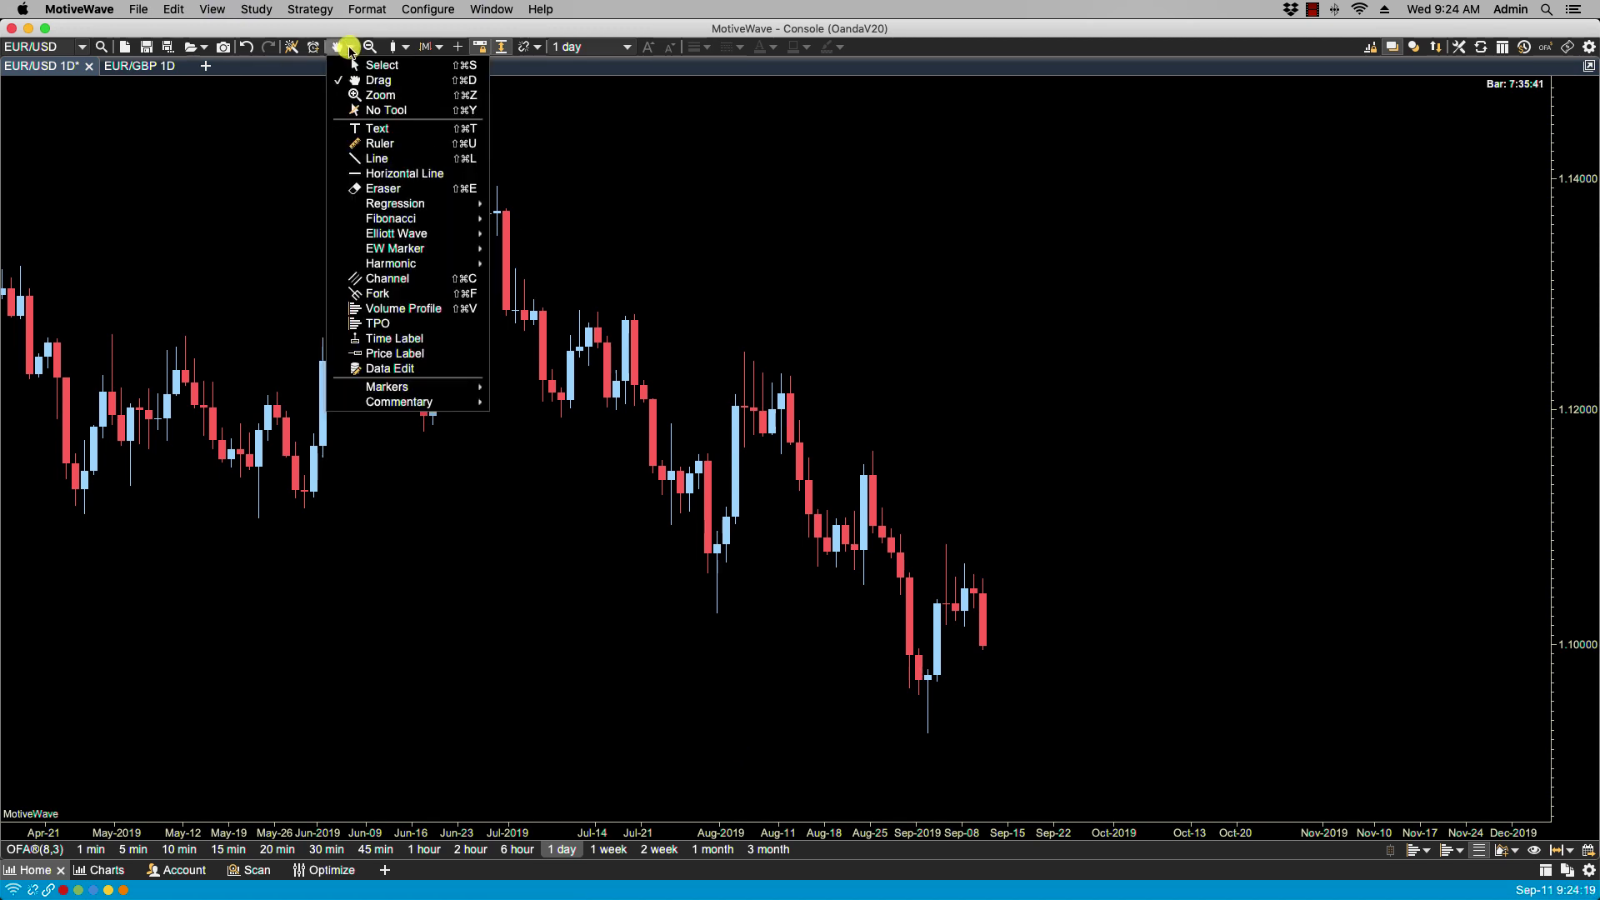
left_click(373, 66)
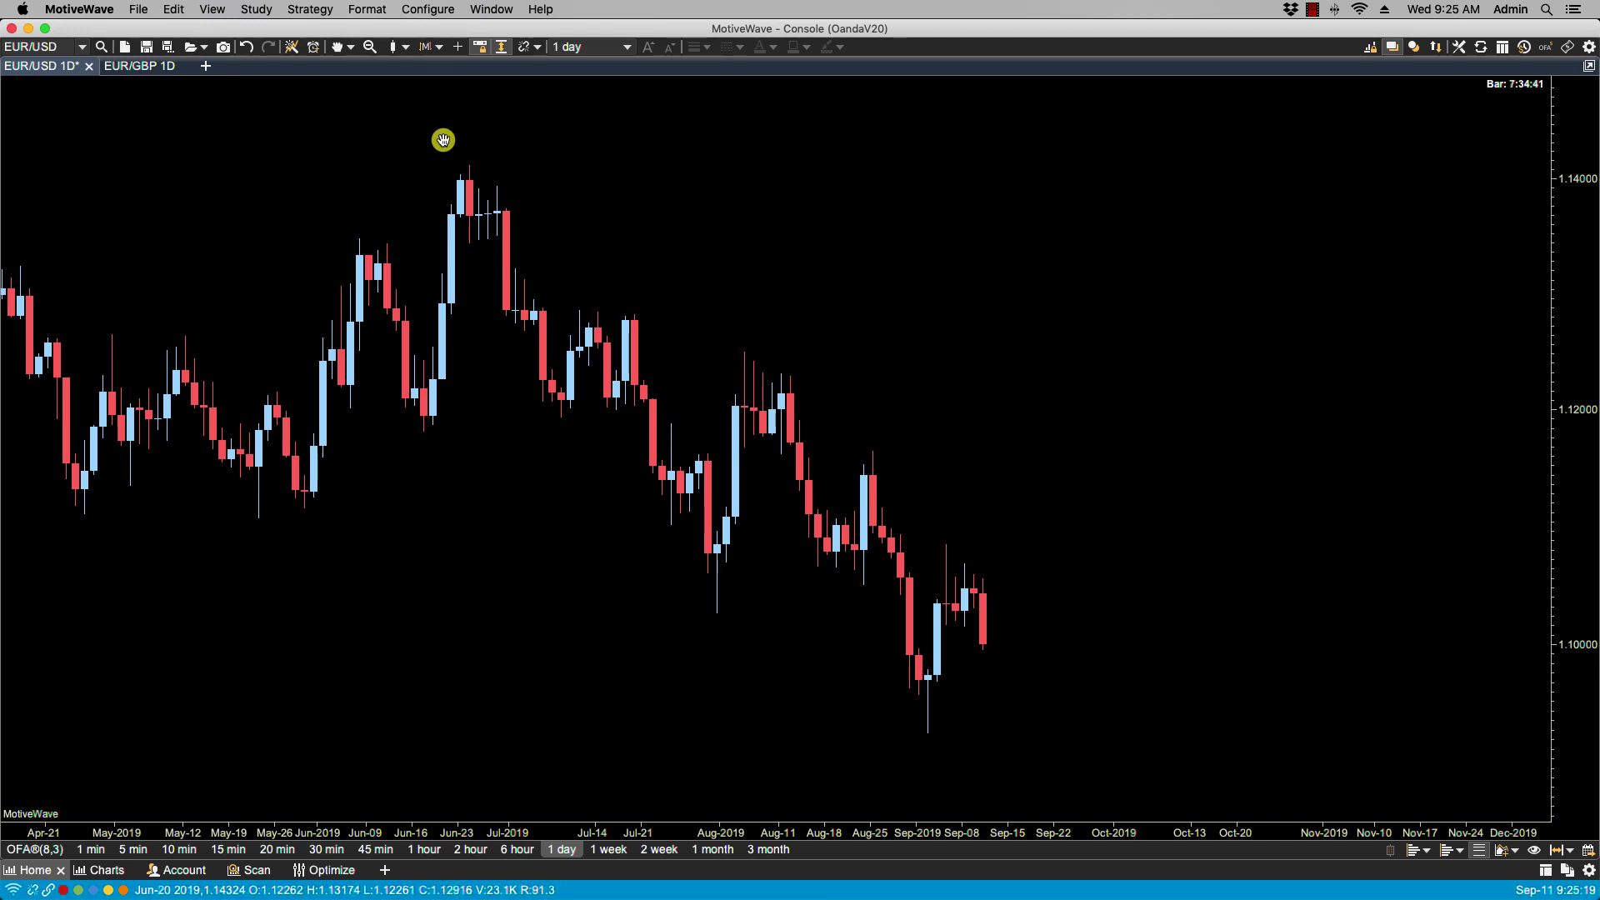
Draw a descending trend line from the late-June high at about 1.14122 to about 1.10070 in early October.
left_click(351, 52)
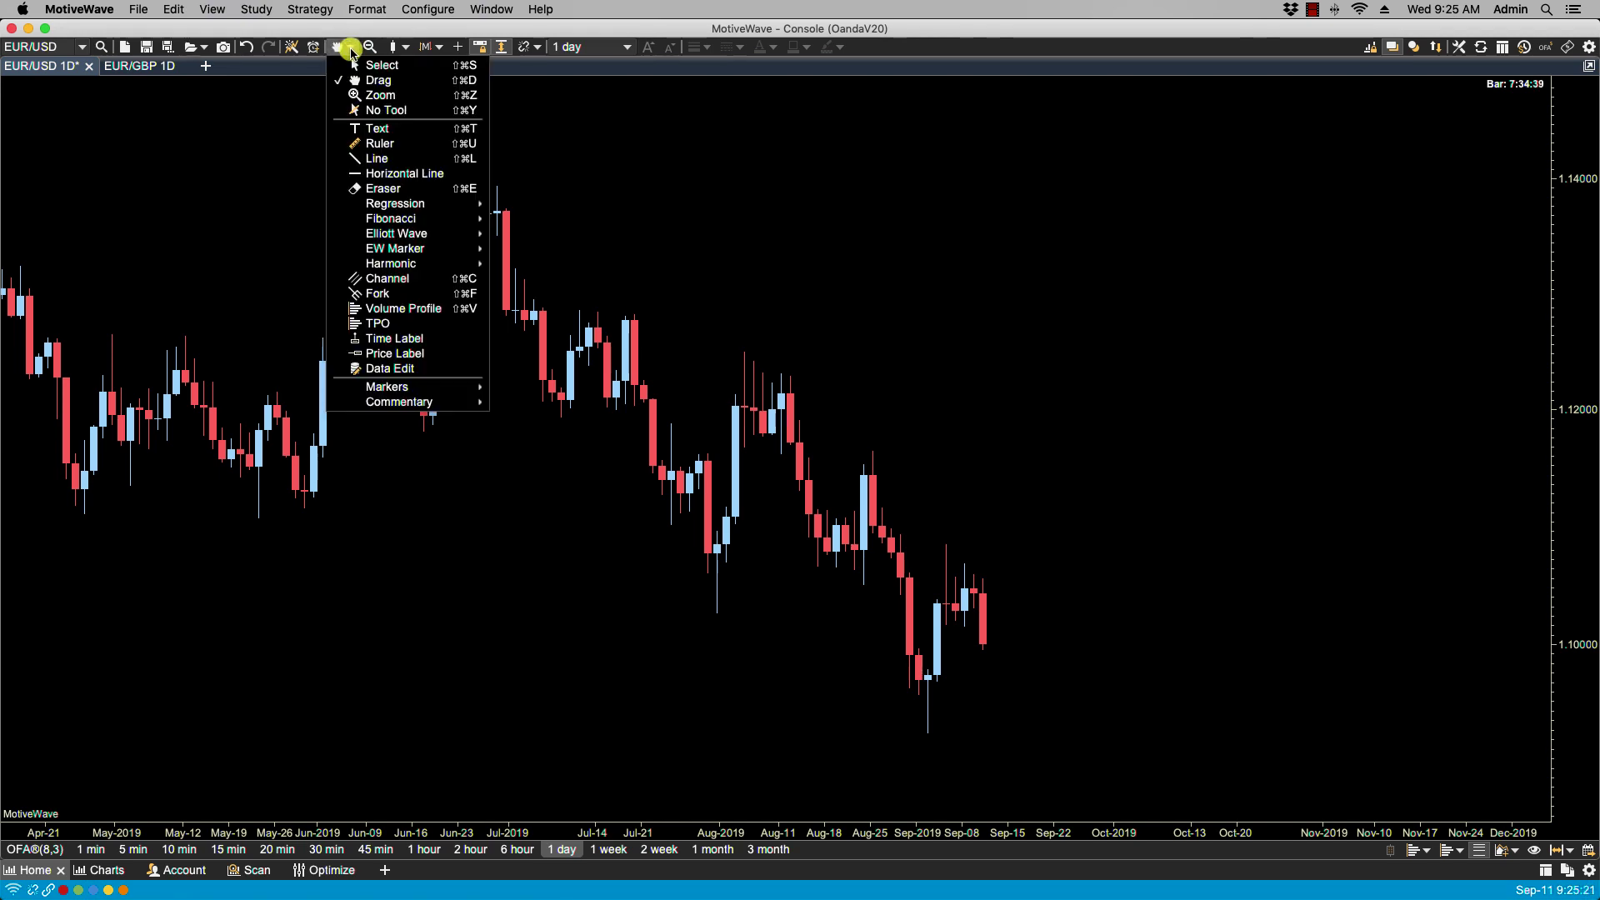
left_click(371, 157)
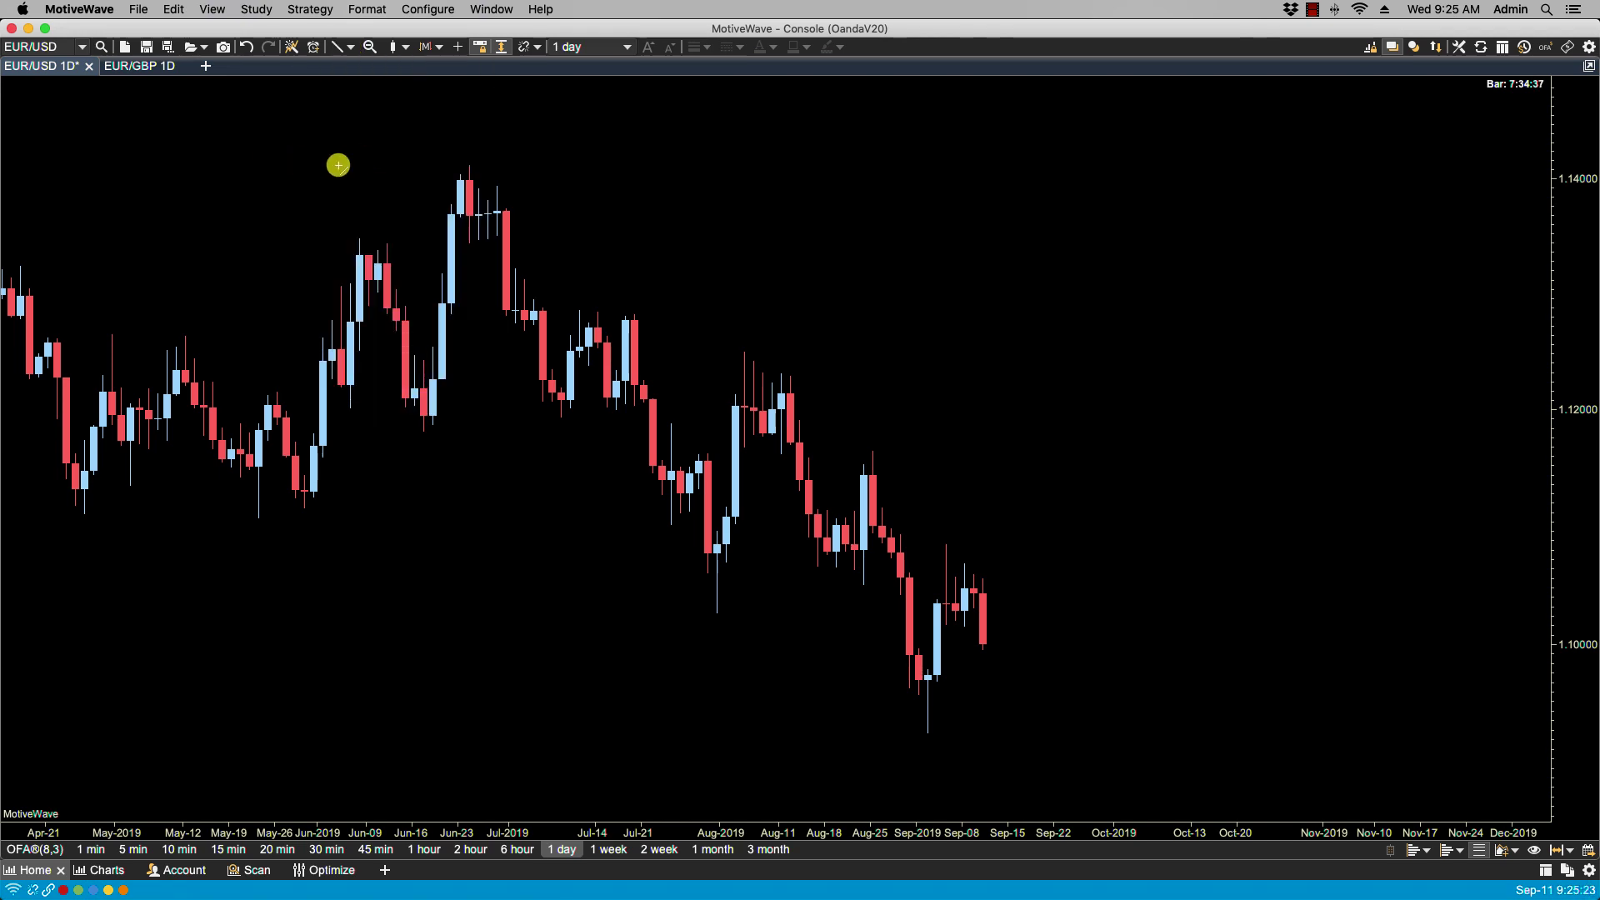
left_click(469, 165)
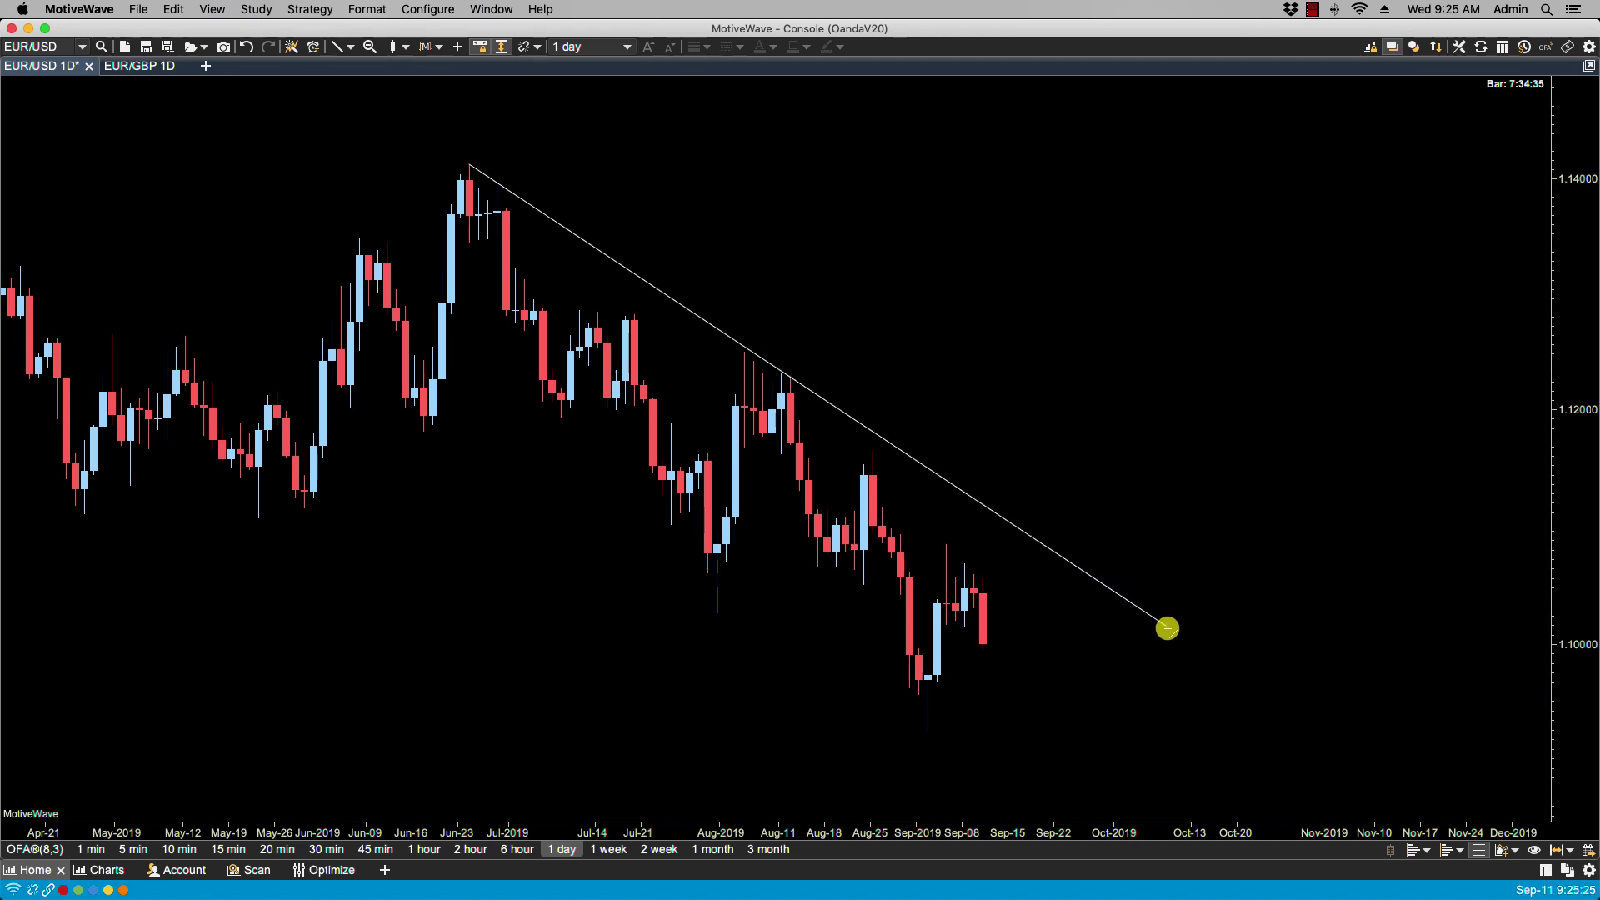
left_click(1170, 636)
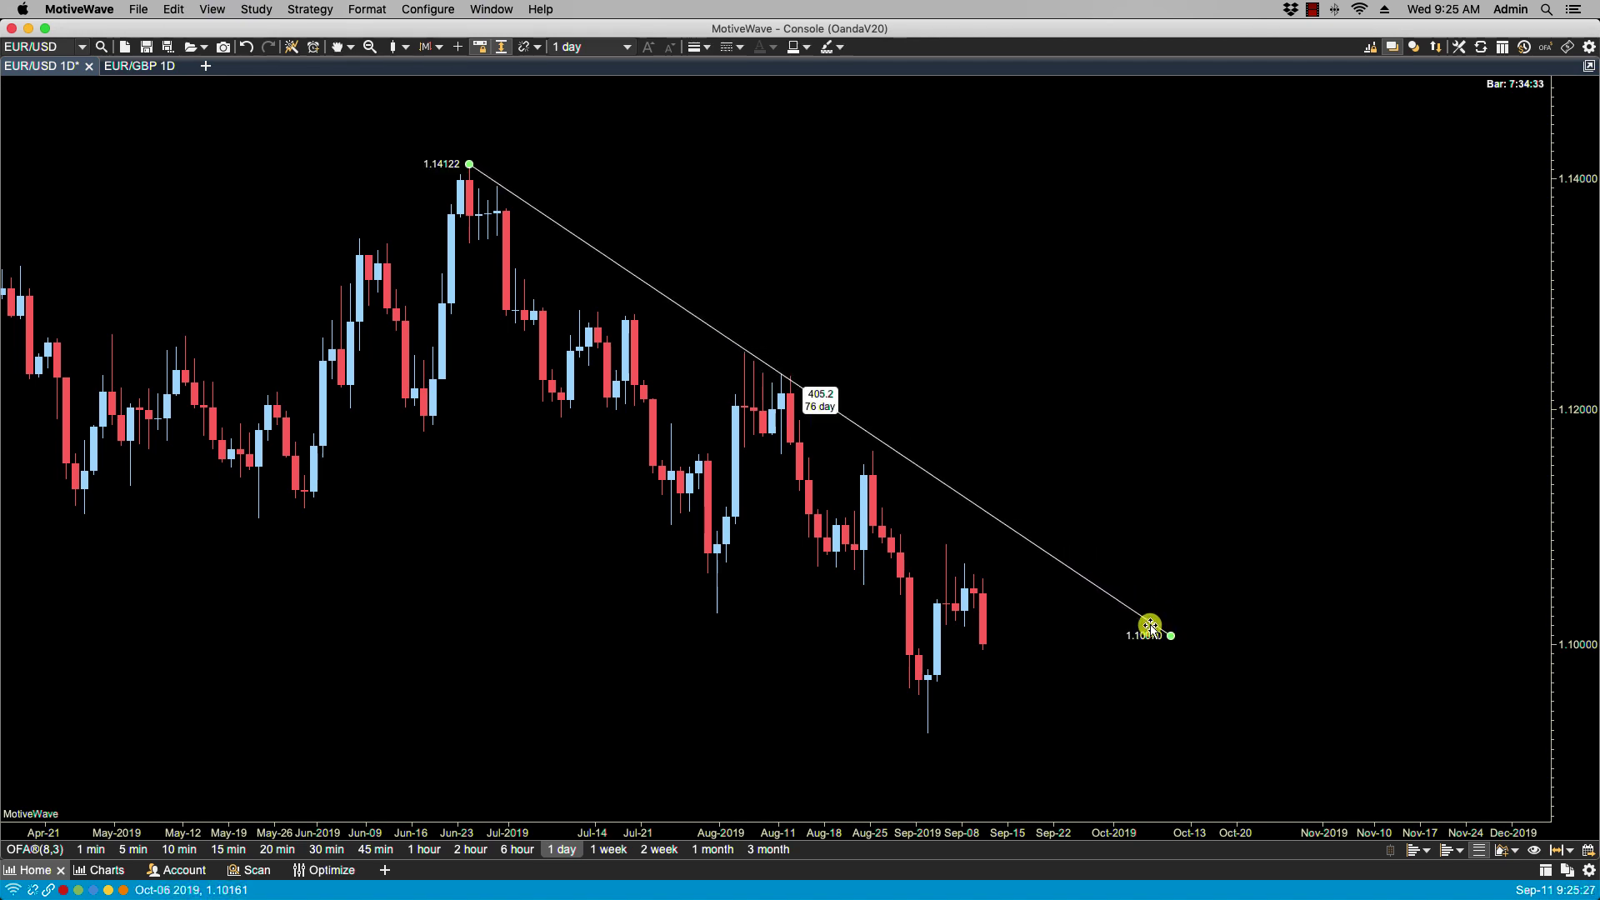
Place a parallel copy of the trend line below the price lows, running from about 1.12960 to about 1.08950.
mouse_move(1150, 622)
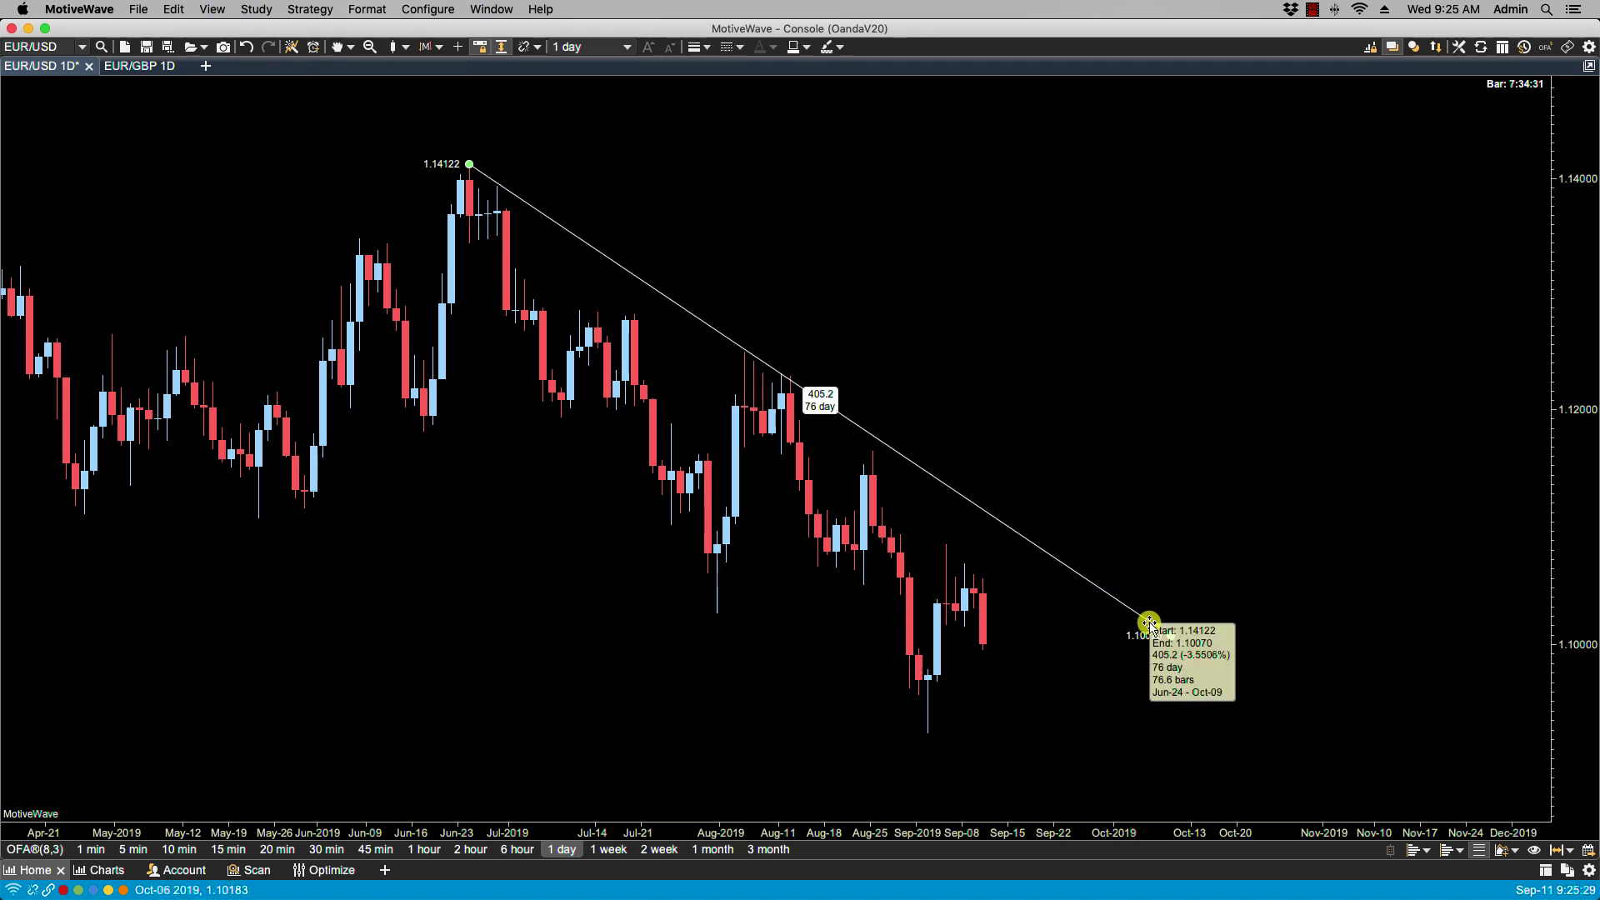
left_click_drag(1150, 623, 942, 756)
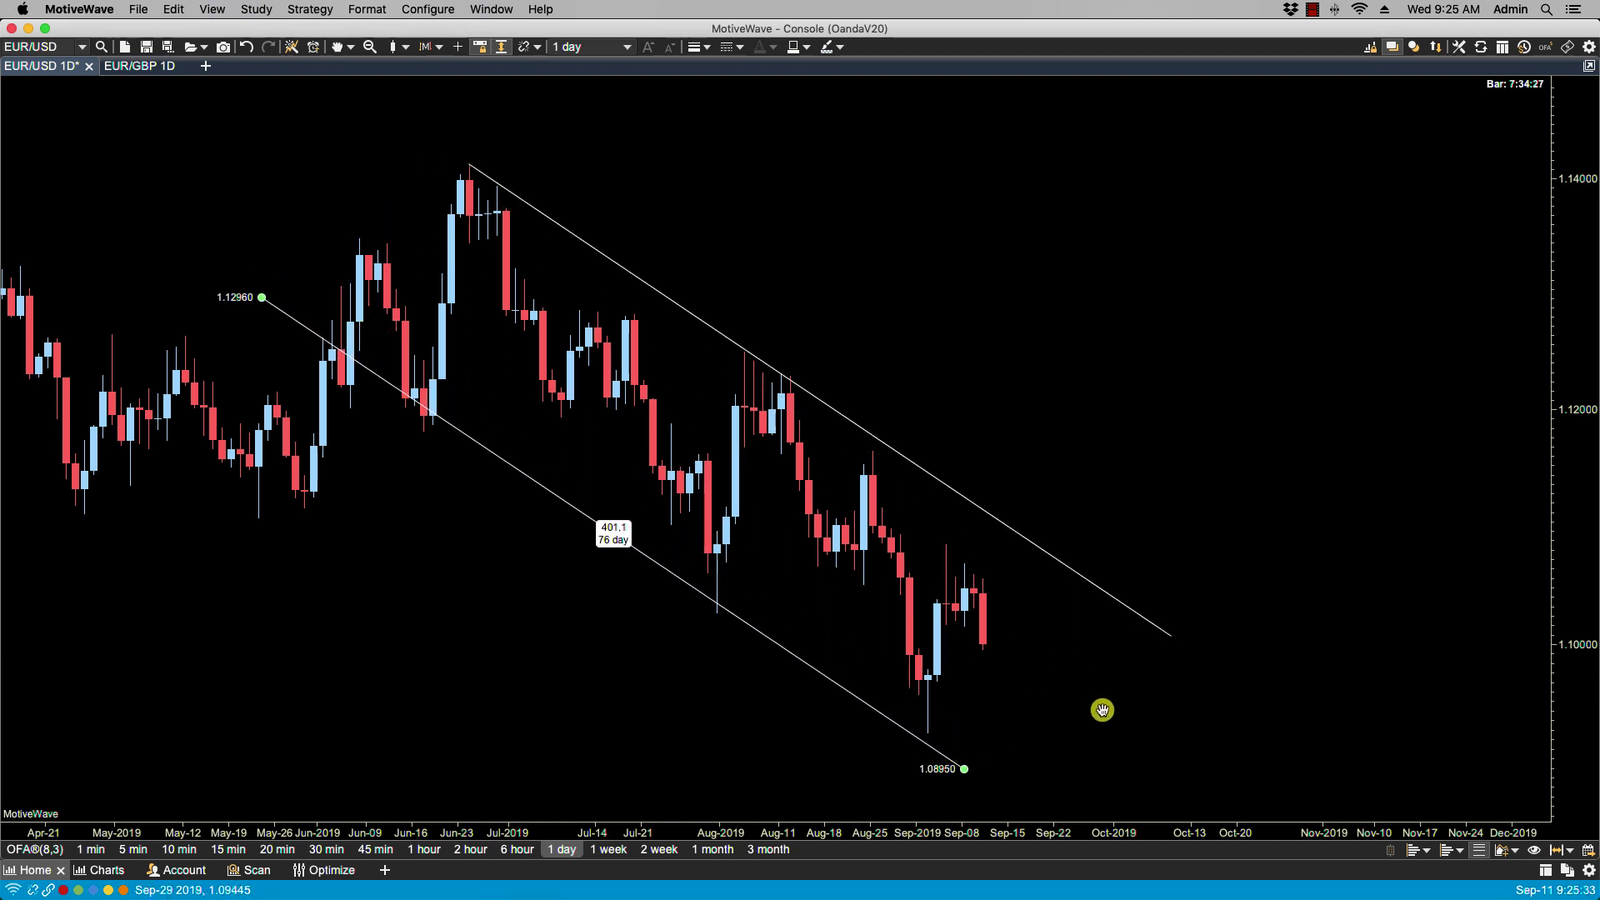